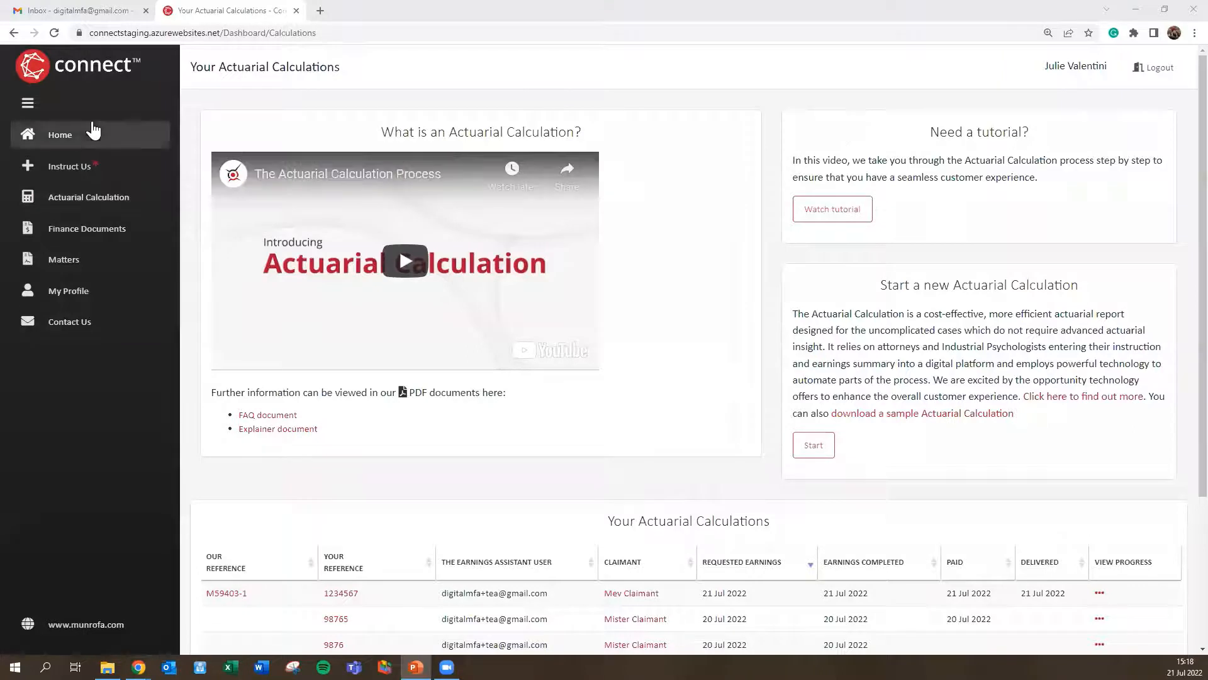
# Step: From Home, open Actuarial Calculations and start a new one to show the R 8 500.00 cost notice
pyautogui.click(71, 144)
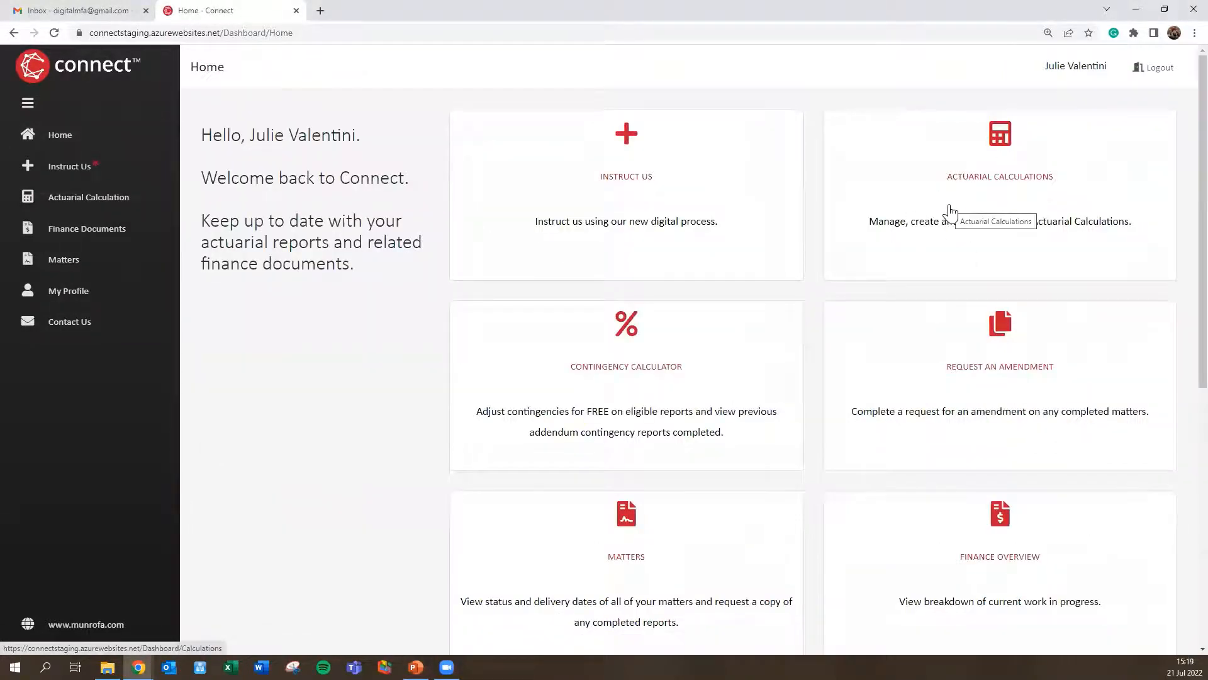
pyautogui.click(976, 189)
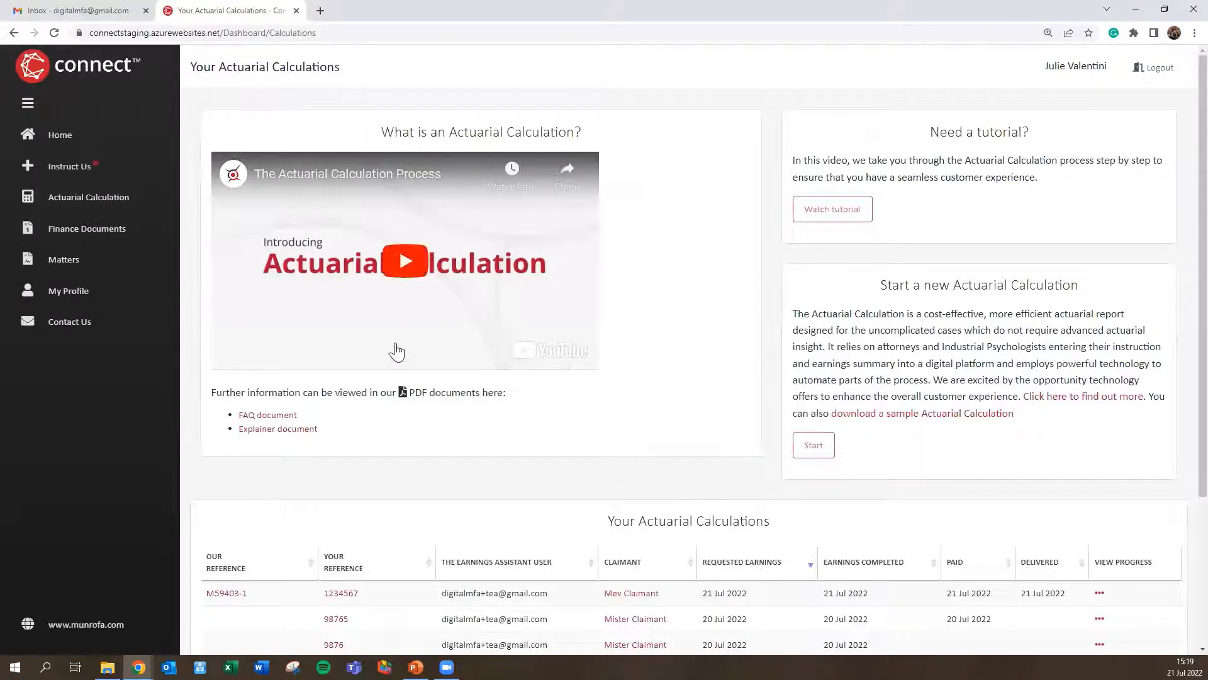
pyautogui.scroll(-1, 793, 304)
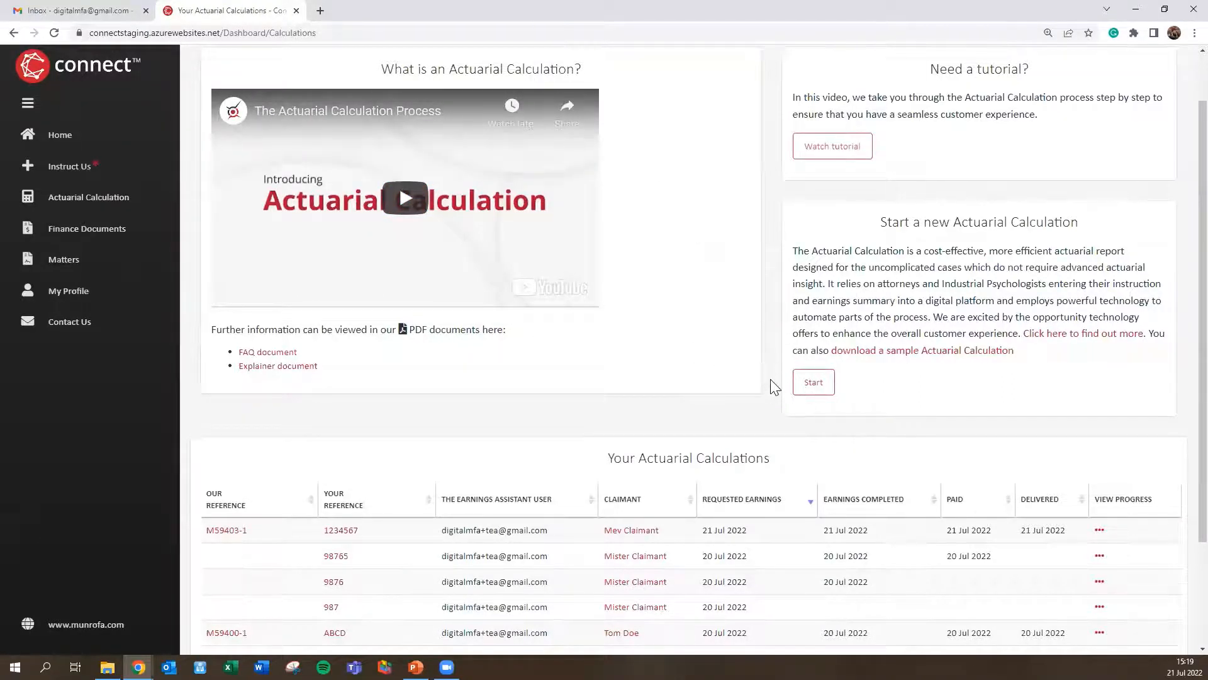
pyautogui.click(813, 386)
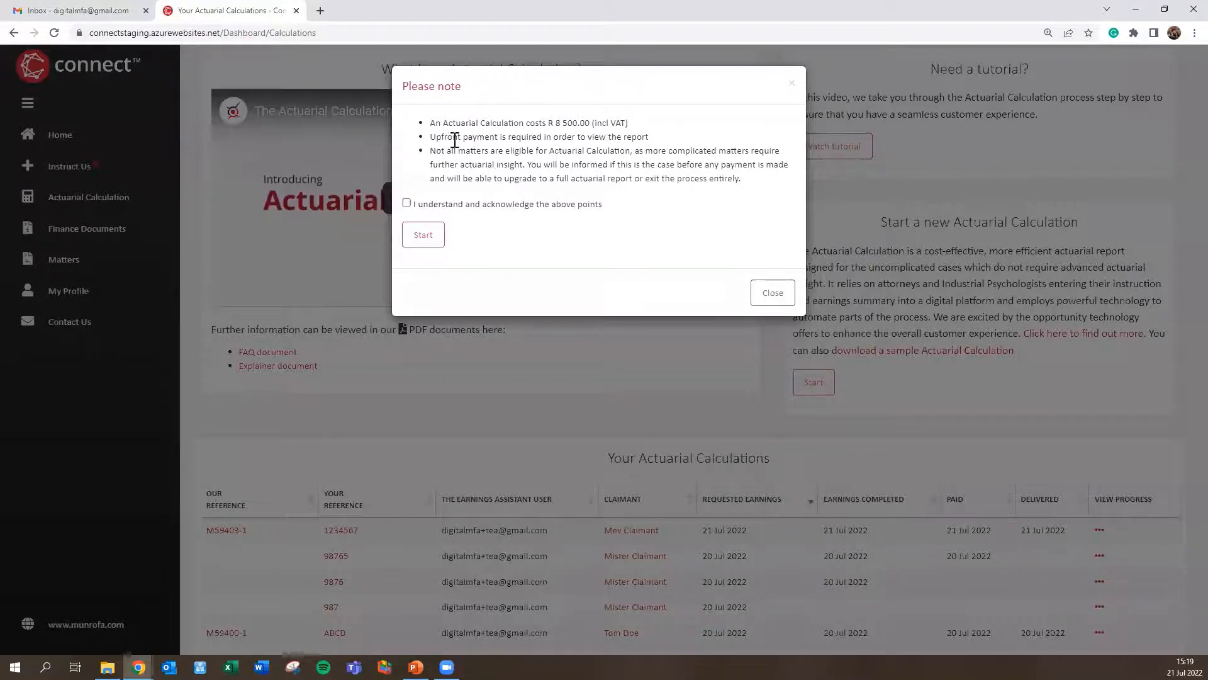
# Step: Acknowledge the cost and eligibility terms and start the new calculation
pyautogui.click(406, 203)
pyautogui.click(418, 236)
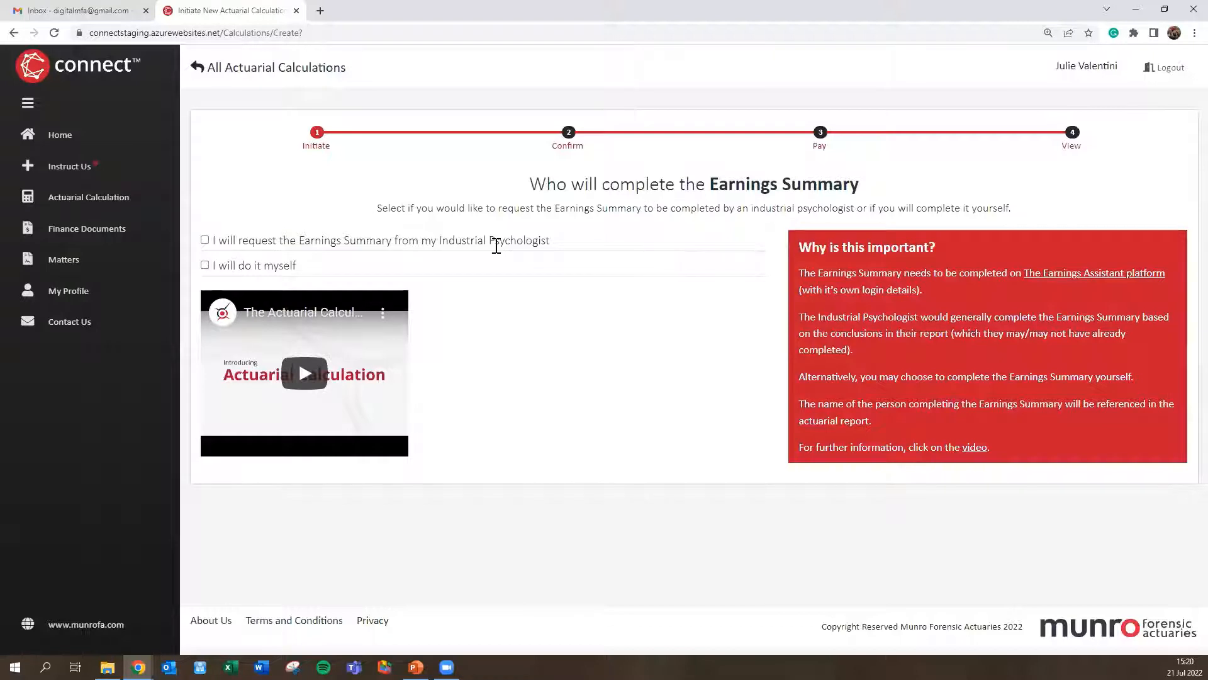
# Step: Assign the Earnings Summary to the industrial psychologist, entering their name and e-mail, and continue
pyautogui.click(205, 240)
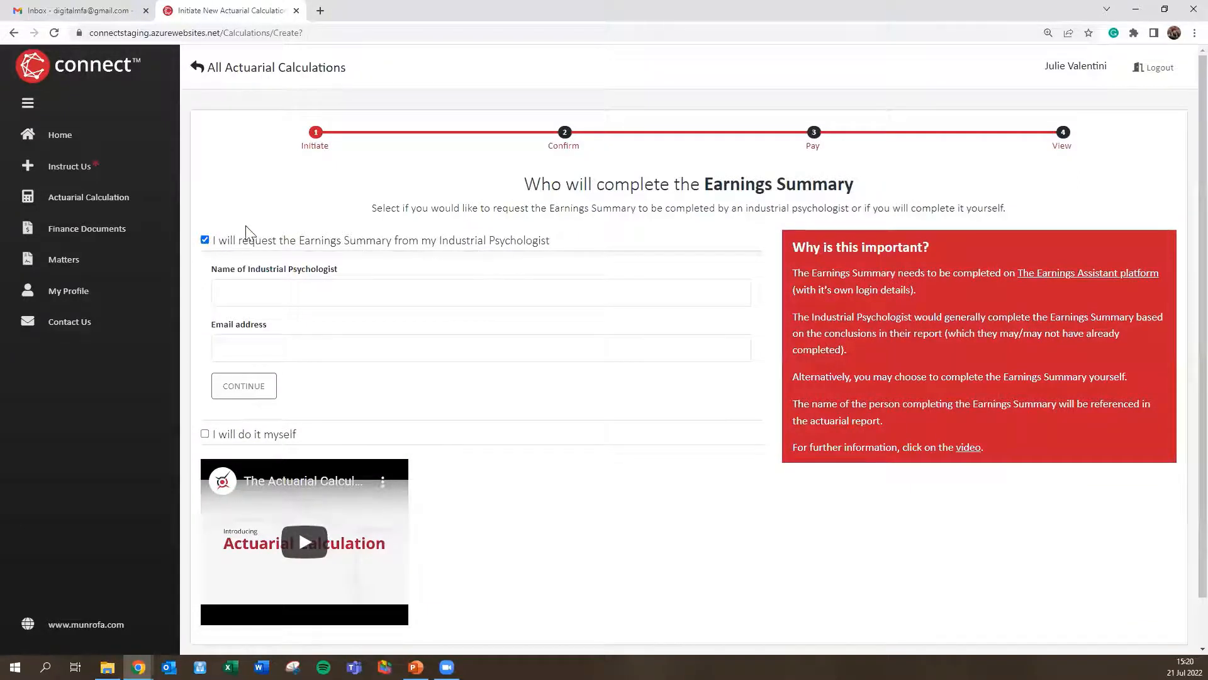
pyautogui.click(243, 294)
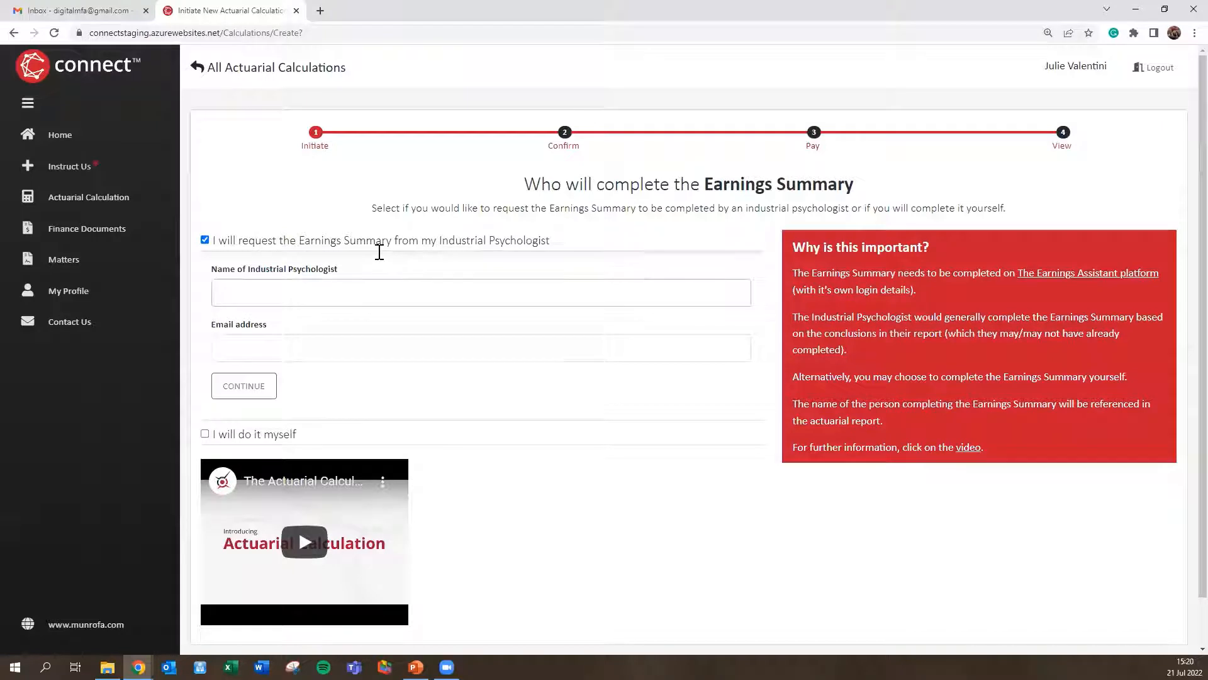
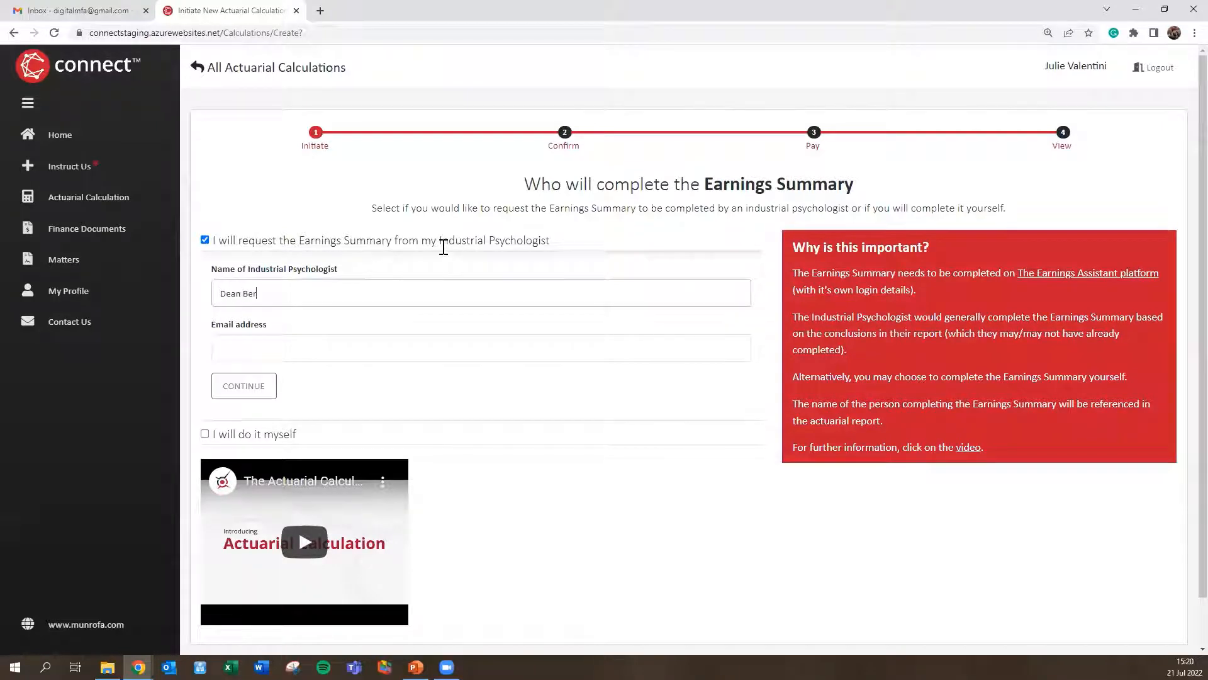
pyautogui.press('Tab')
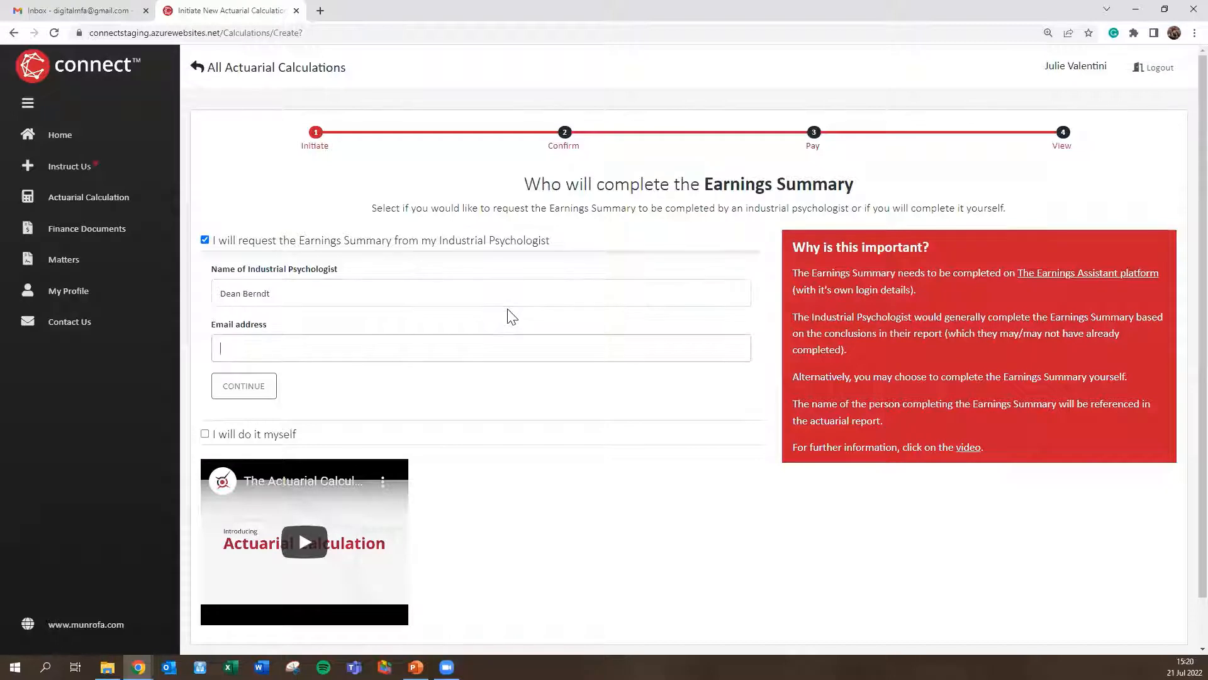
pyautogui.write('digital')
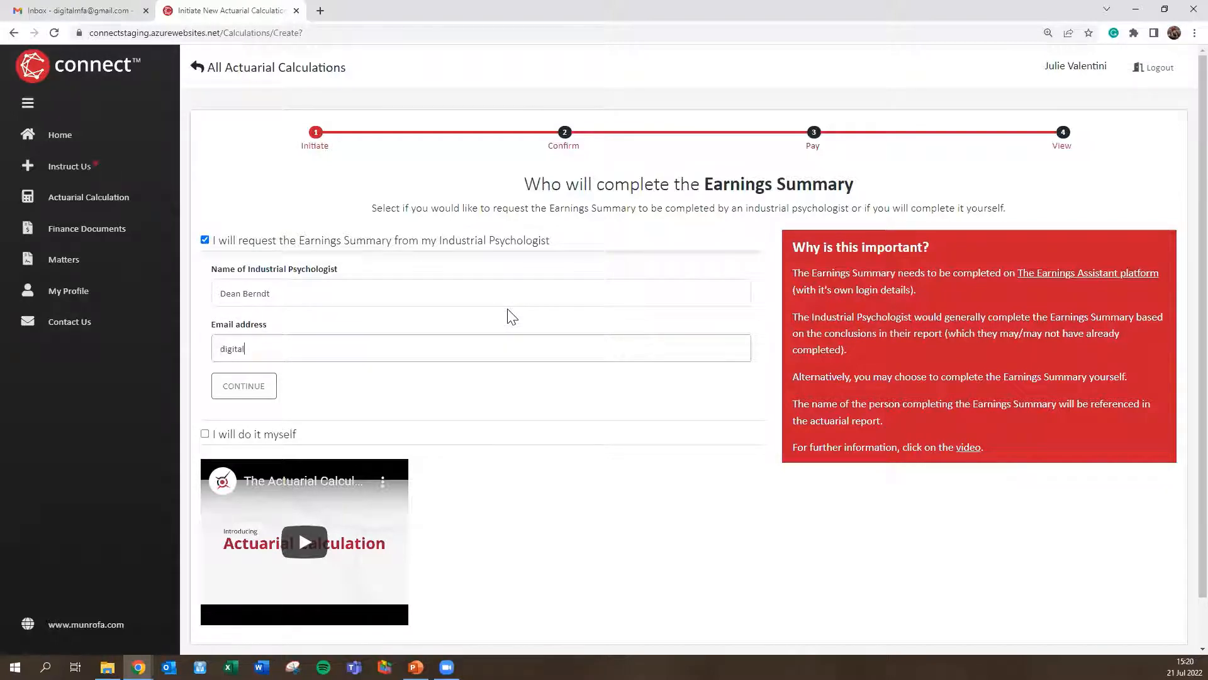
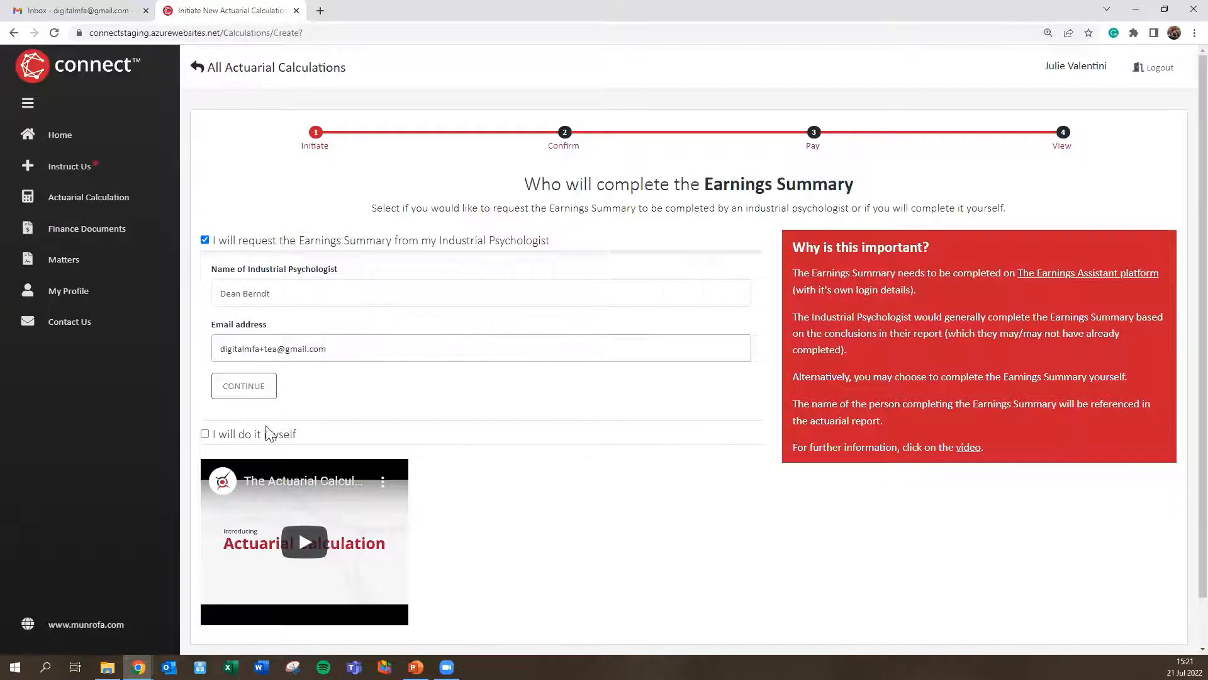
pyautogui.click(244, 386)
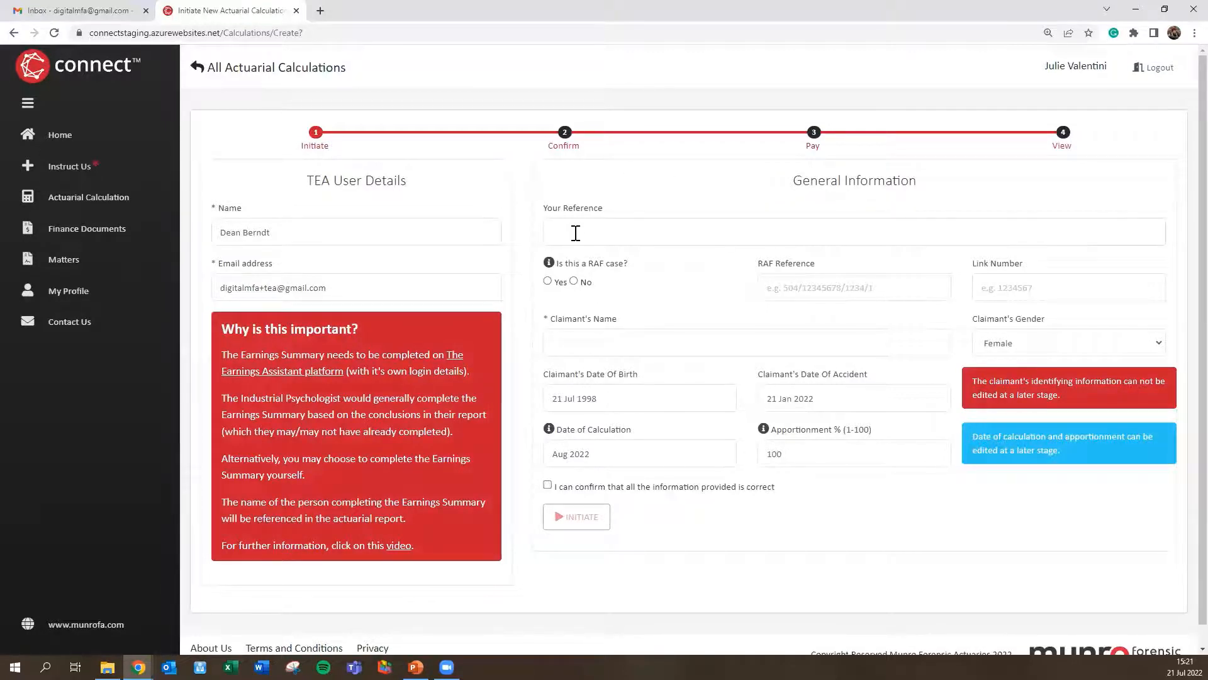
# Step: Enter reference ABC, mark the matter as a RAF case, and fill in the claimant's name
pyautogui.write('ABC')
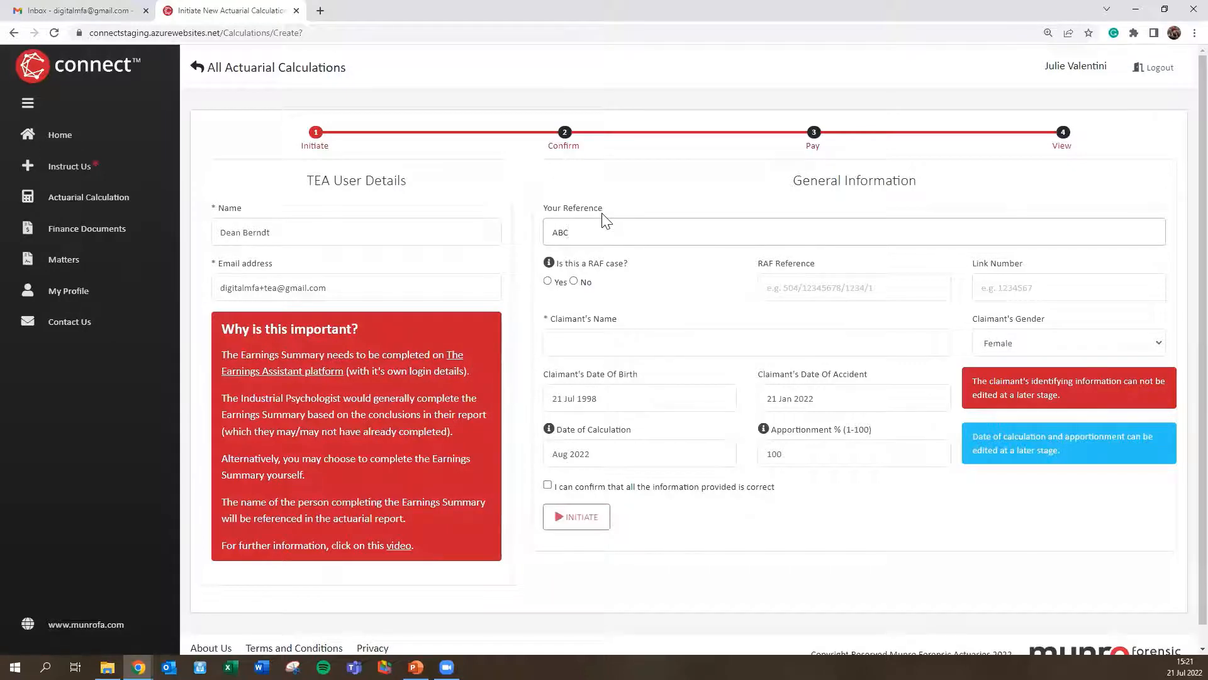
pyautogui.click(548, 282)
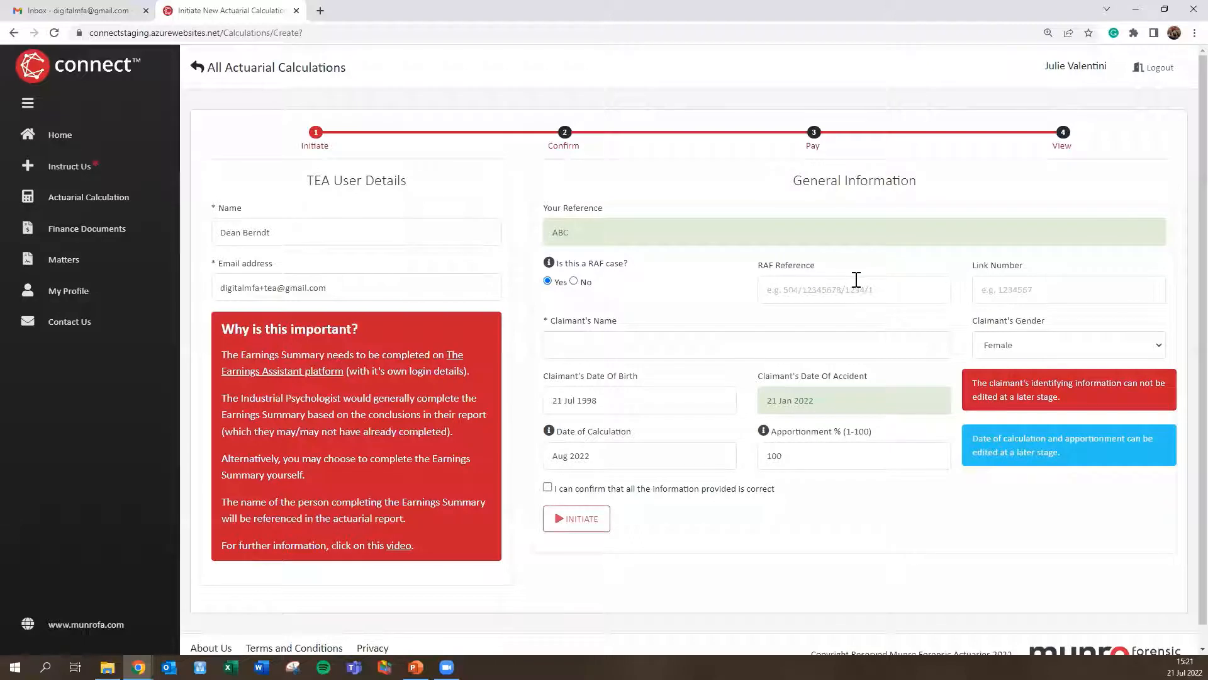
pyautogui.click(640, 338)
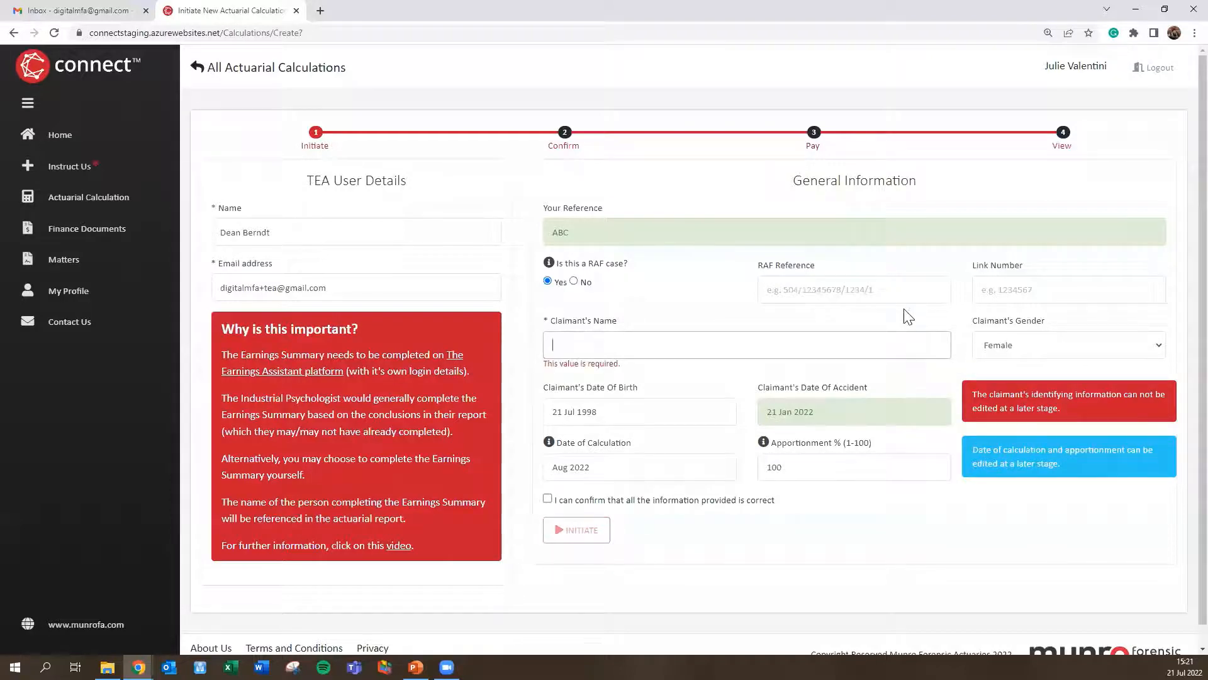
pyautogui.write('Janet Doe')
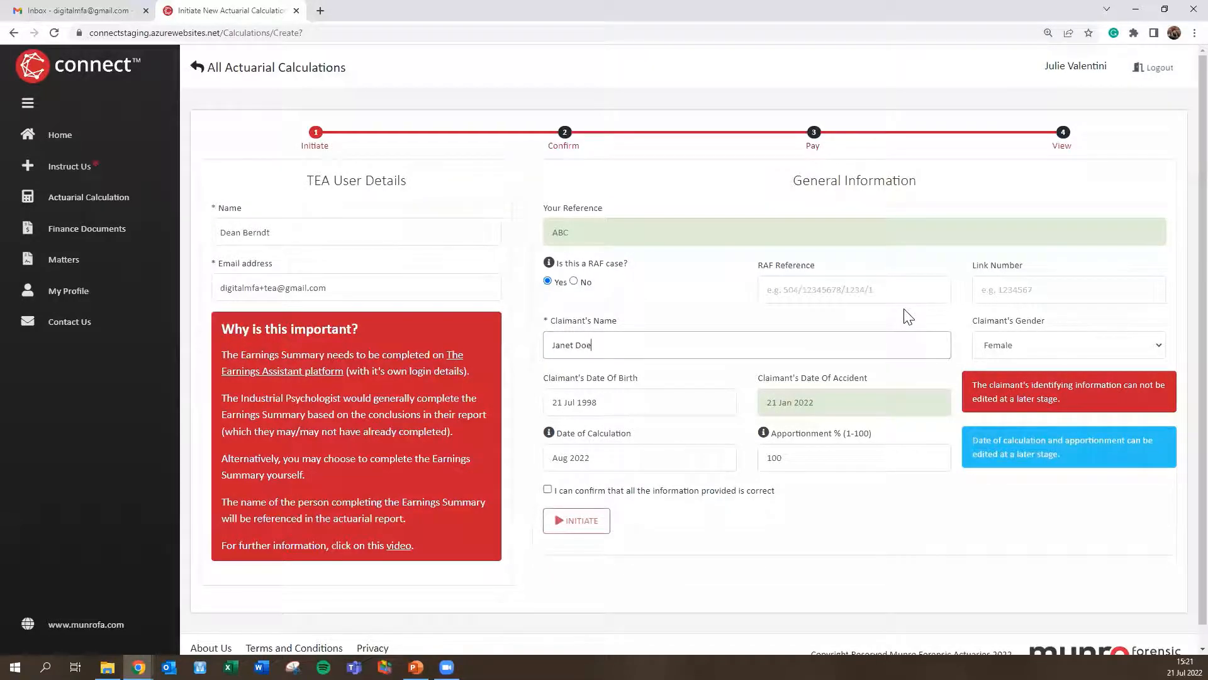
pyautogui.press('Tab')
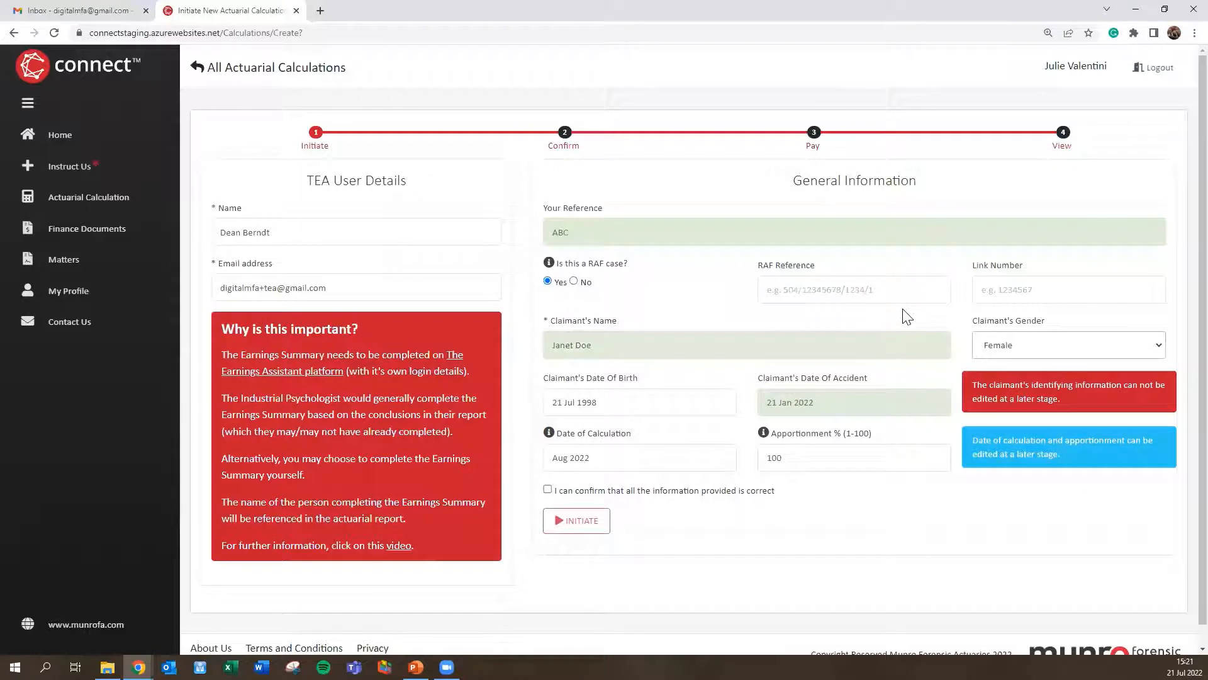
# Step: Enter birth date 15/8/1985 and accident date 20/5/2020, confirm the details, and initiate the calculation
pyautogui.click(637, 404)
pyautogui.write('15/8')
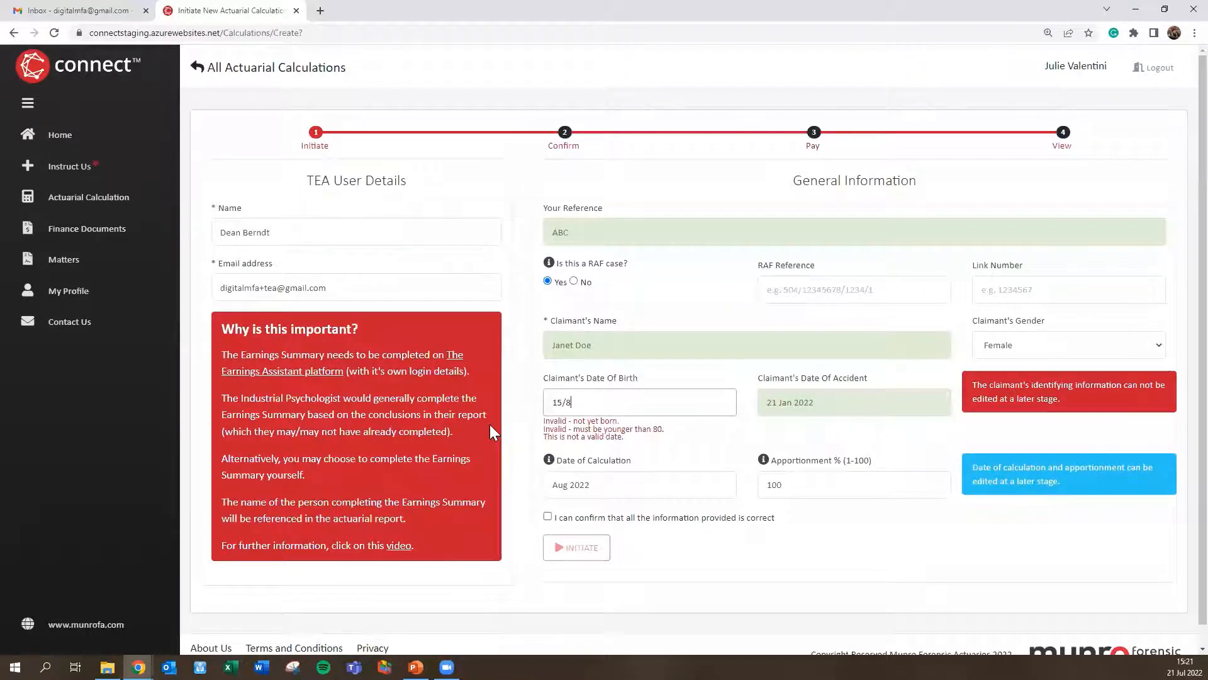
pyautogui.write('/1985')
pyautogui.press('Tab')
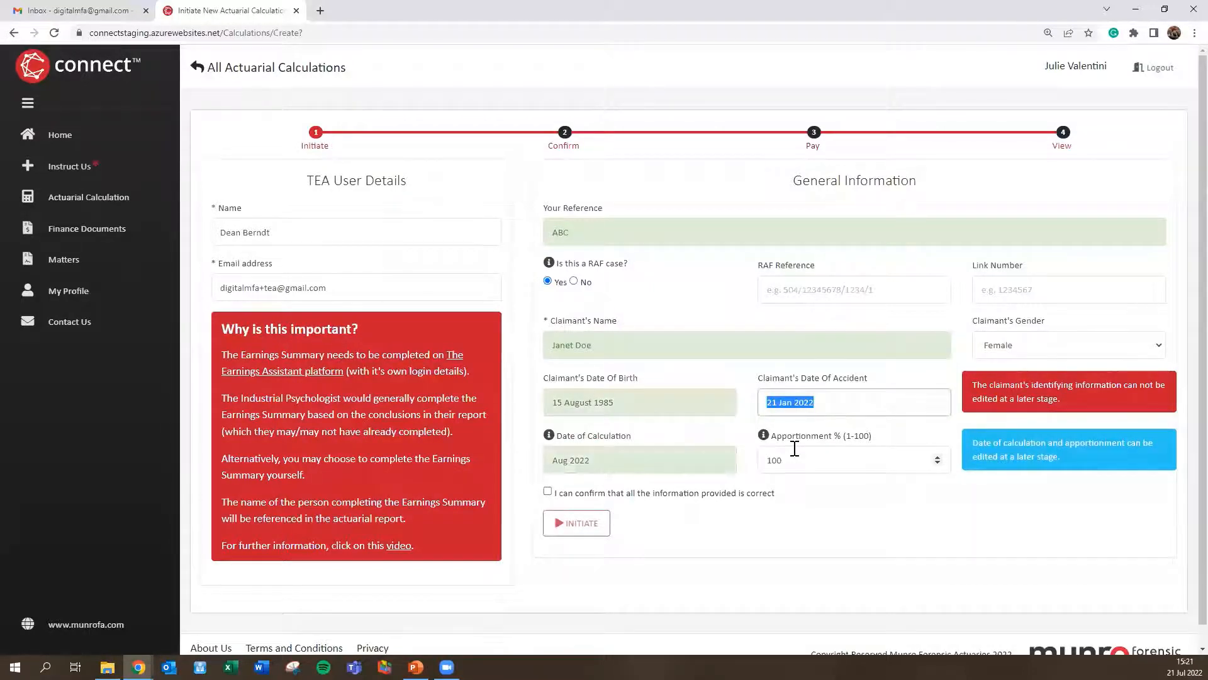
pyautogui.write('20/5/2')
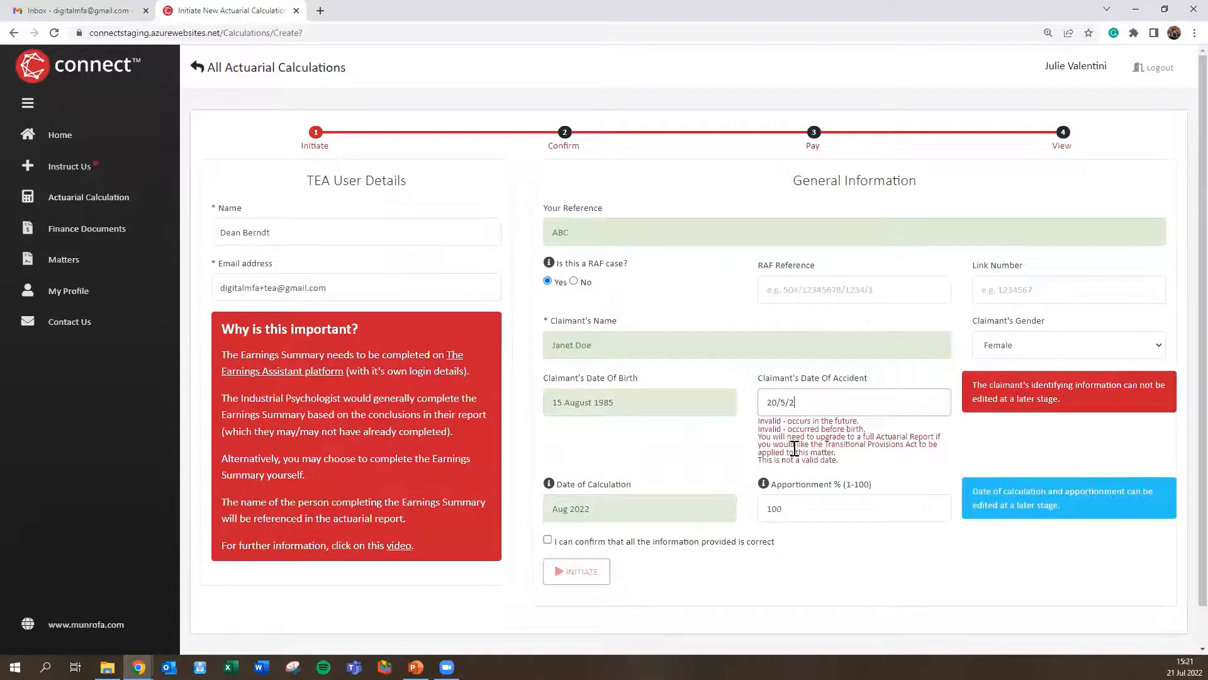
pyautogui.write('020')
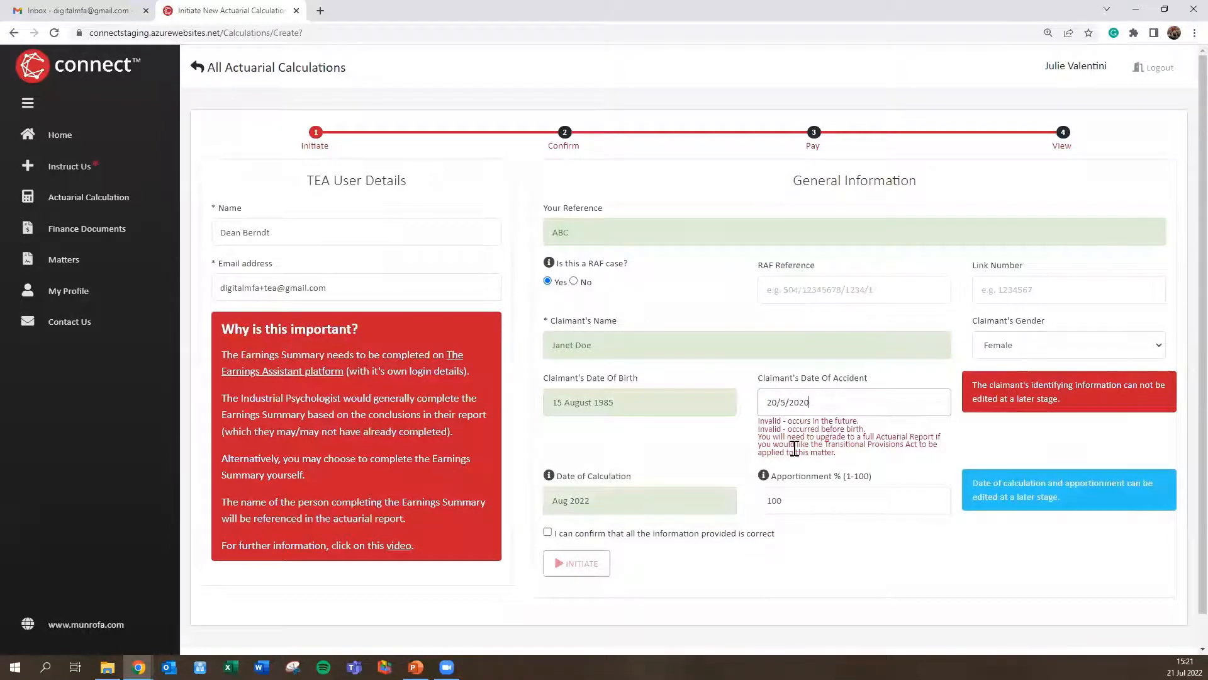
pyautogui.press('Tab')
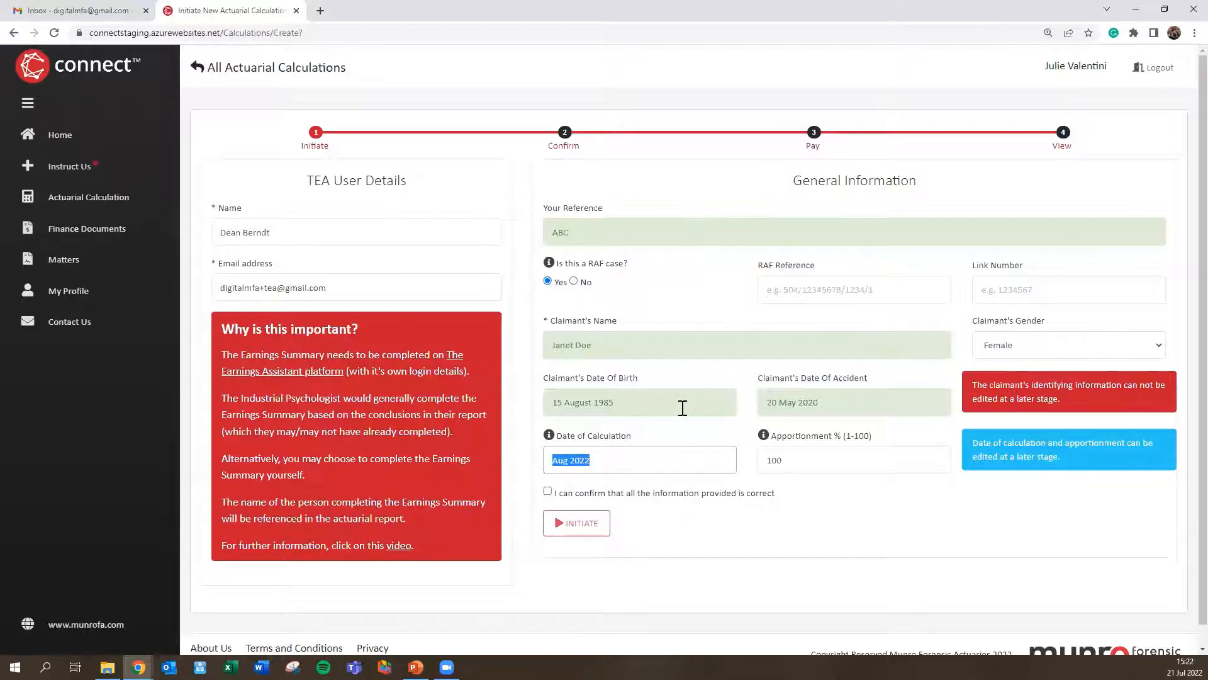
pyautogui.click(547, 492)
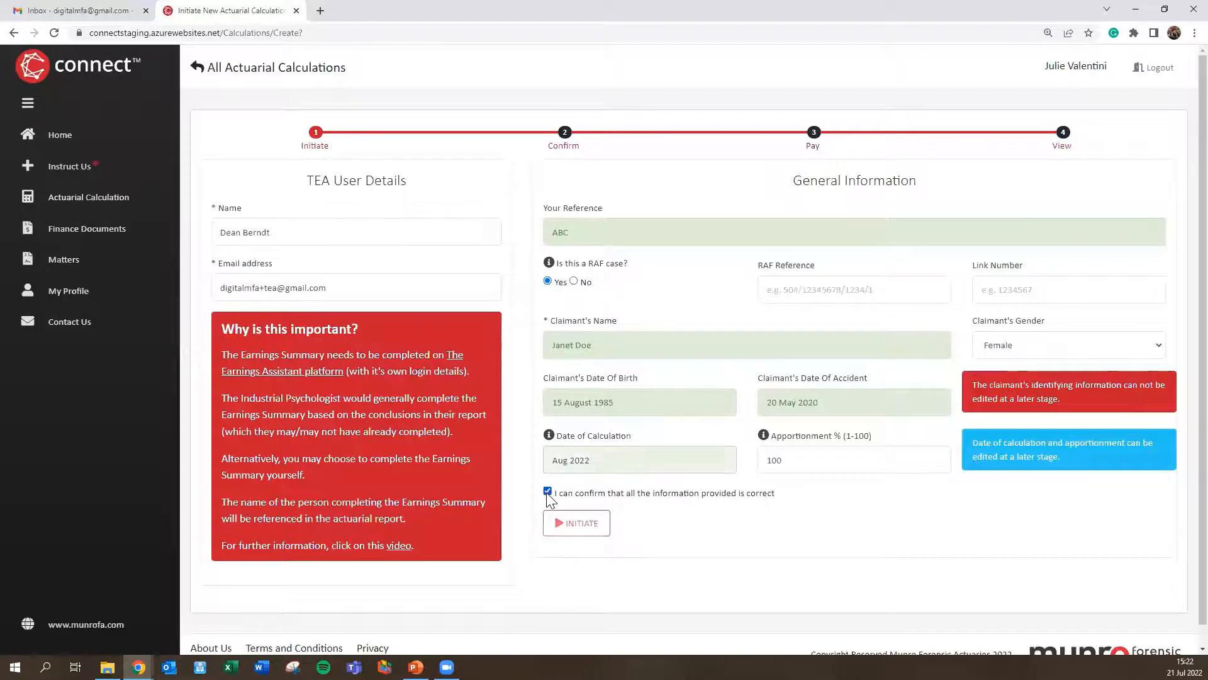
pyautogui.click(585, 525)
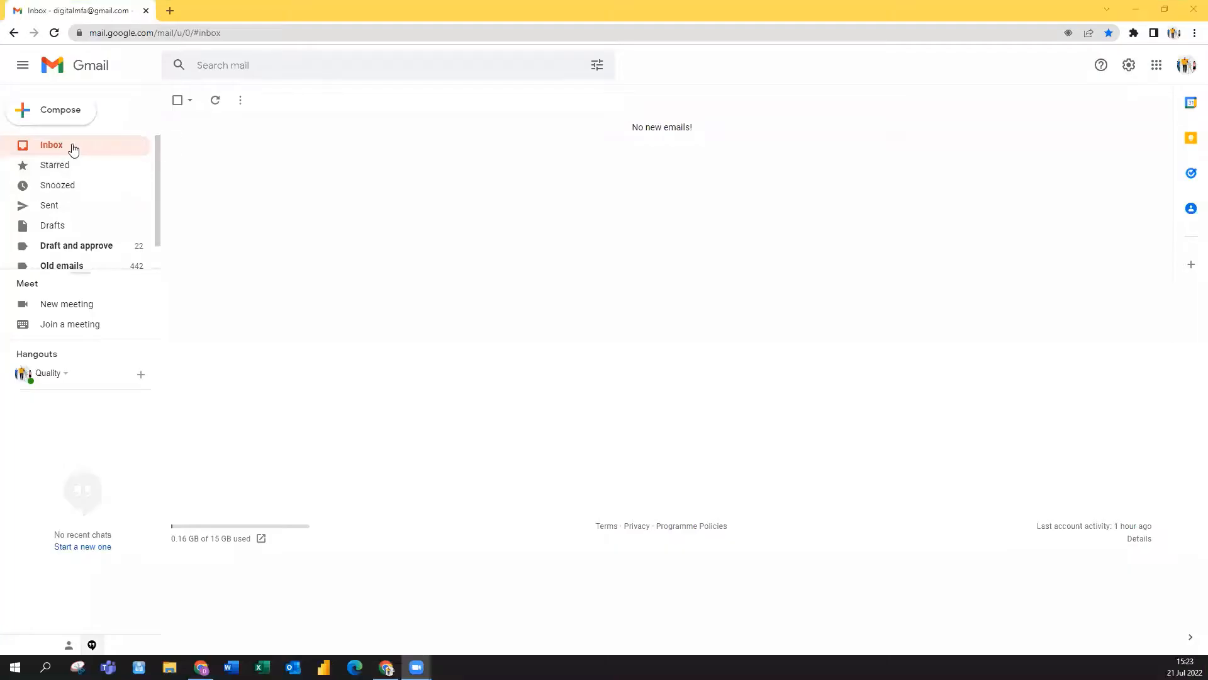
# Step: Refresh the inbox, open the 'New earnings summary requested' e-mail and follow its unique link
pyautogui.click(60, 149)
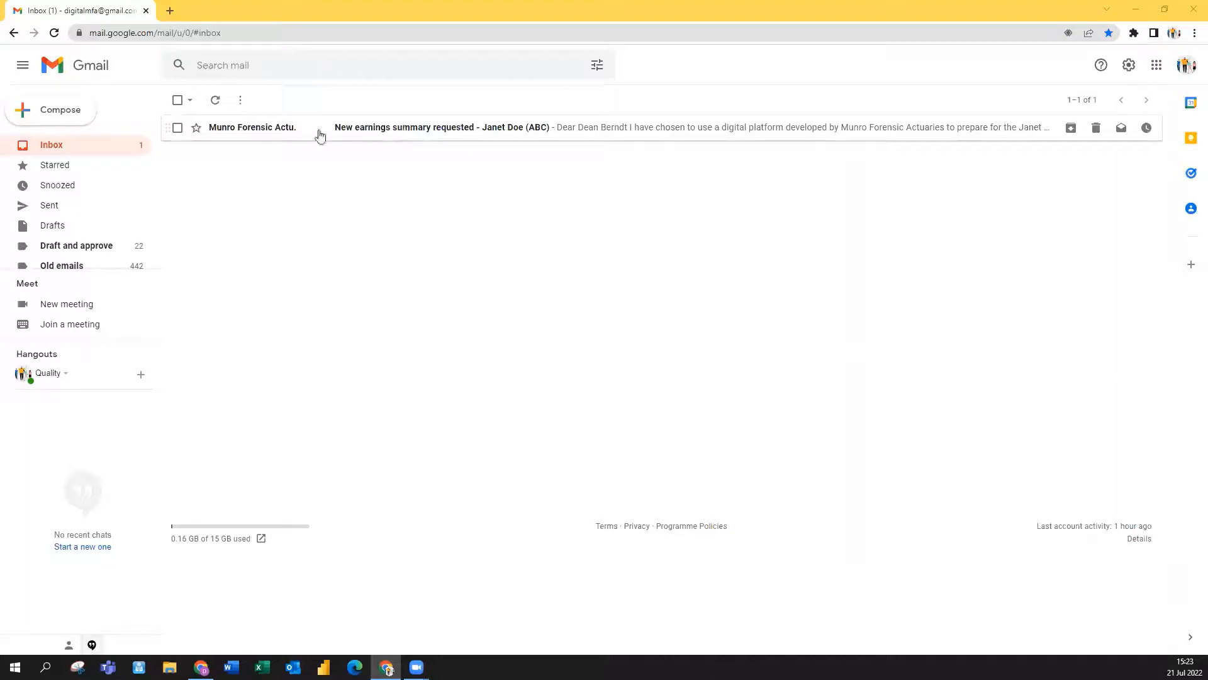
pyautogui.click(399, 129)
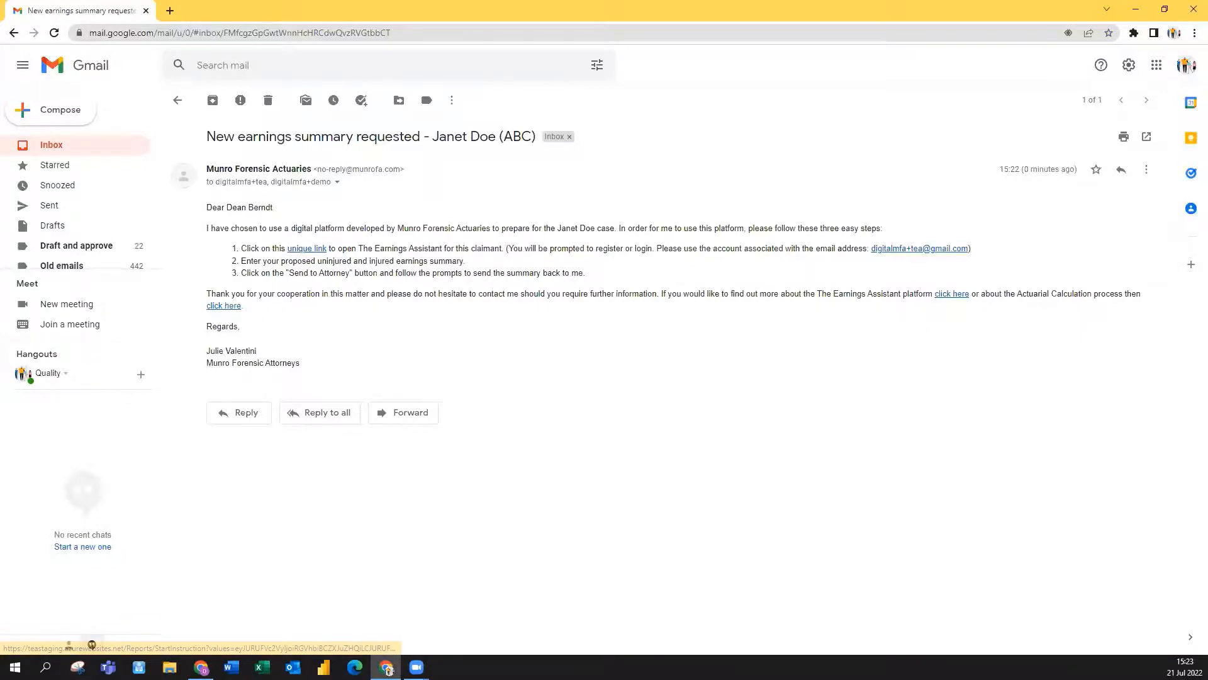
pyautogui.click(309, 249)
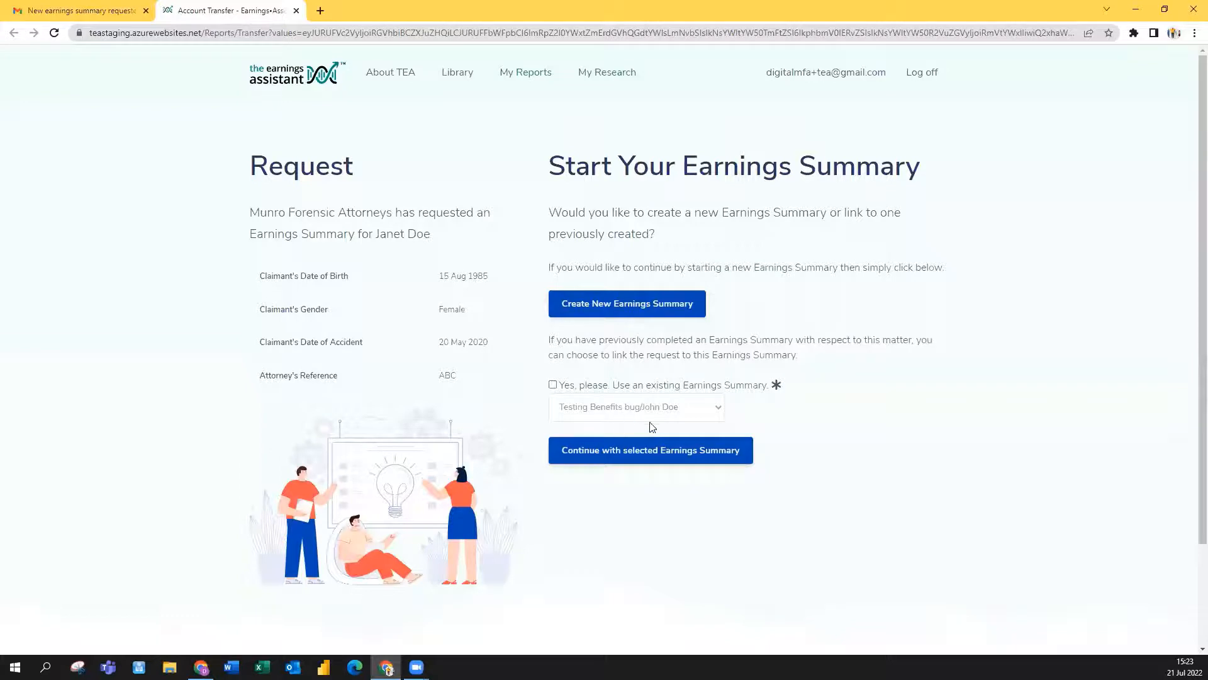
# Step: Create a new Earnings Summary for the Munro Forensic Attorneys request
pyautogui.click(598, 310)
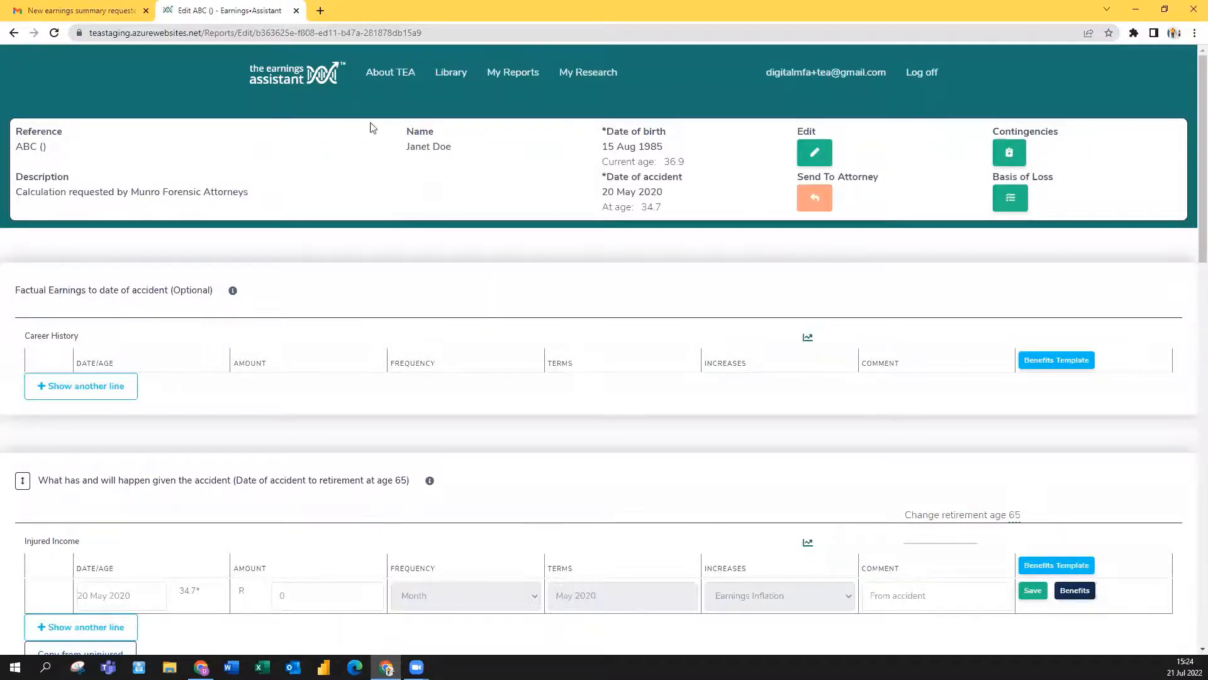
# Step: Set the uninjured monthly income to R25 000 with straight-line increases
pyautogui.scroll(-1, 439, 225)
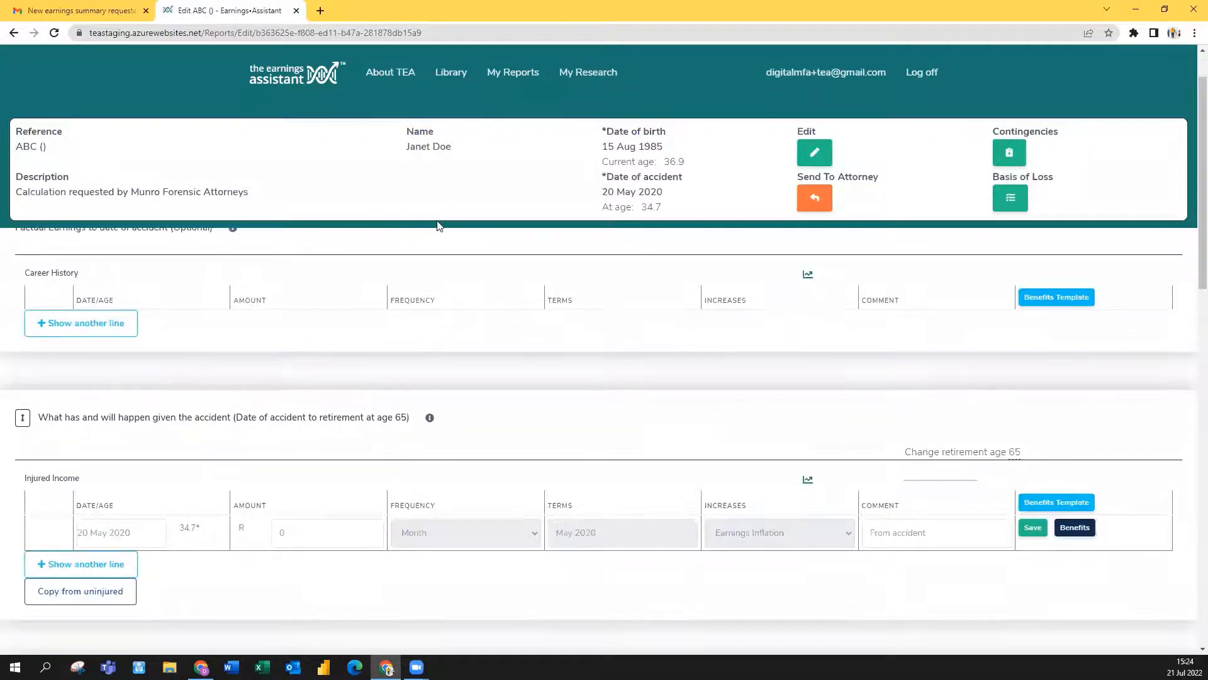
pyautogui.scroll(1, 280, 261)
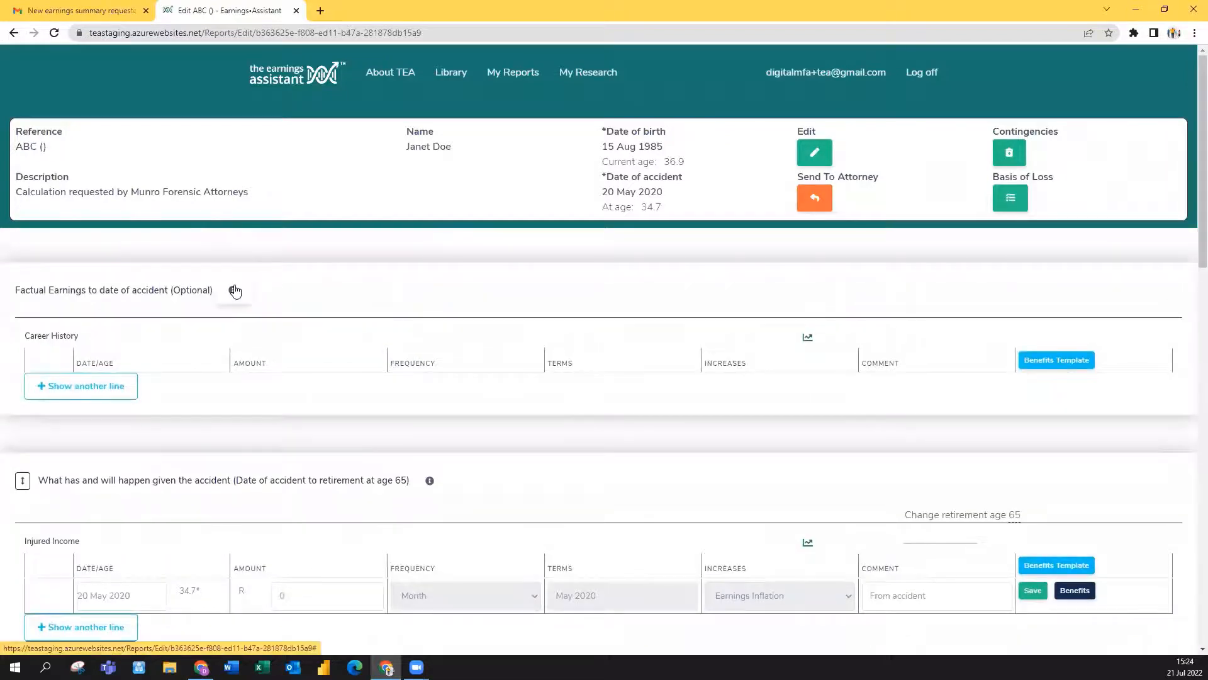
pyautogui.scroll(-2, 234, 312)
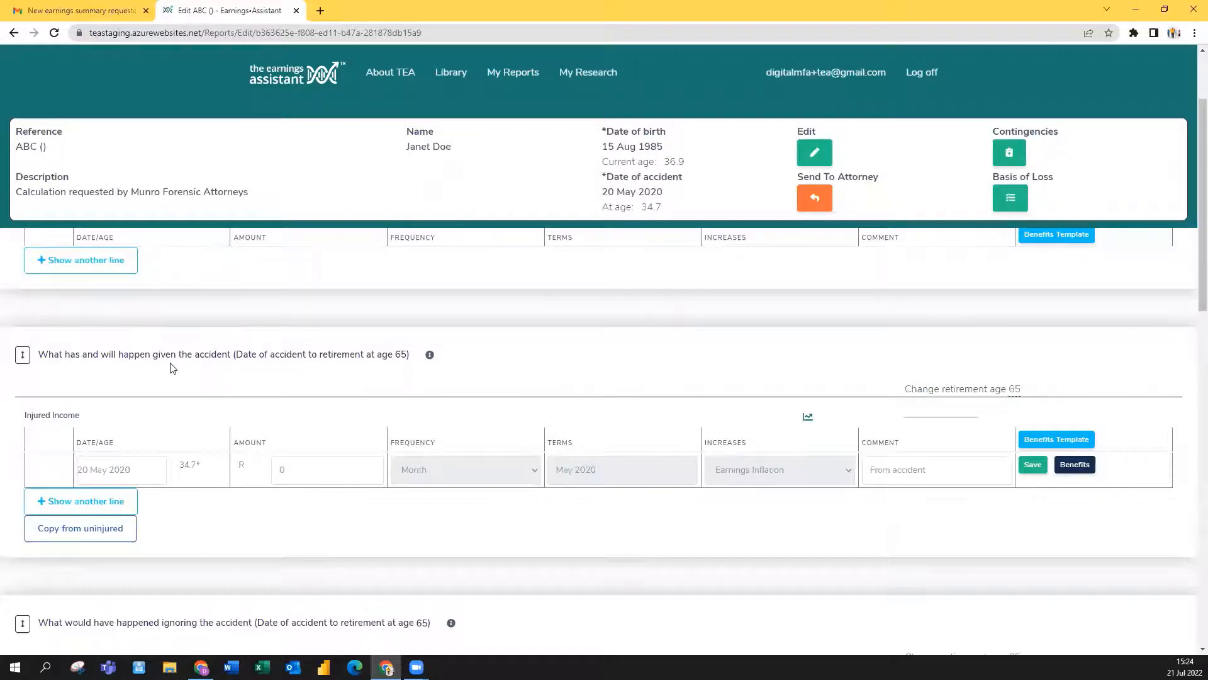
pyautogui.scroll(-1, 168, 349)
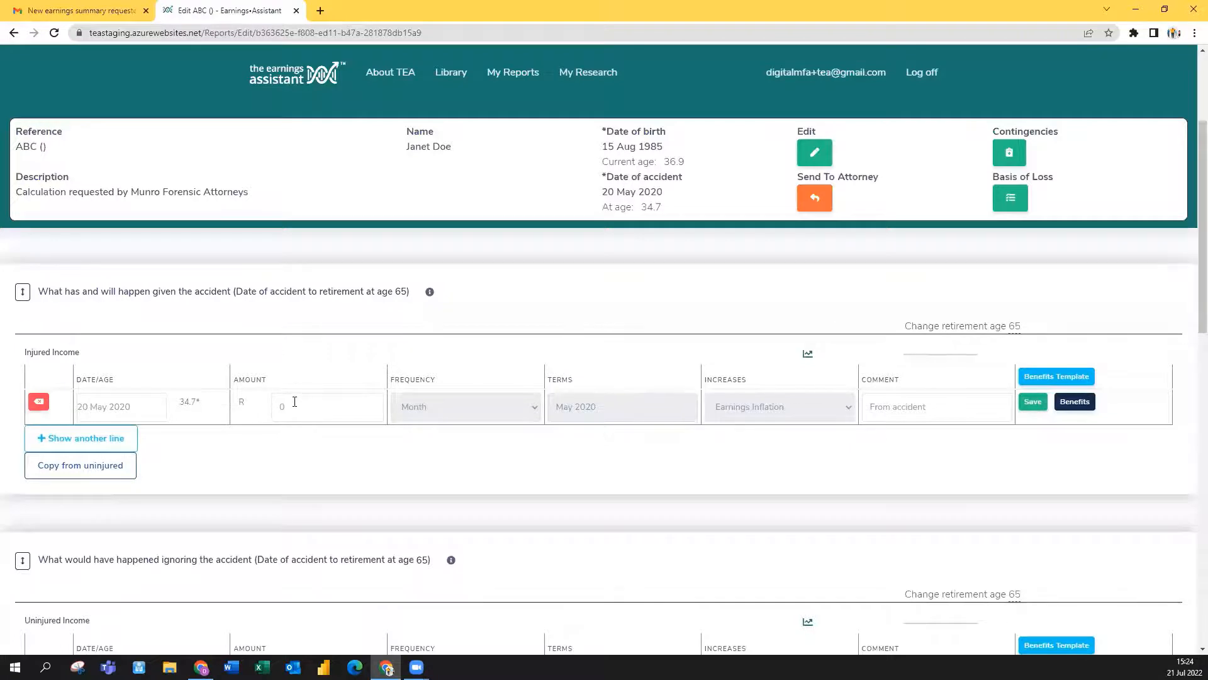
pyautogui.scroll(-1, 220, 346)
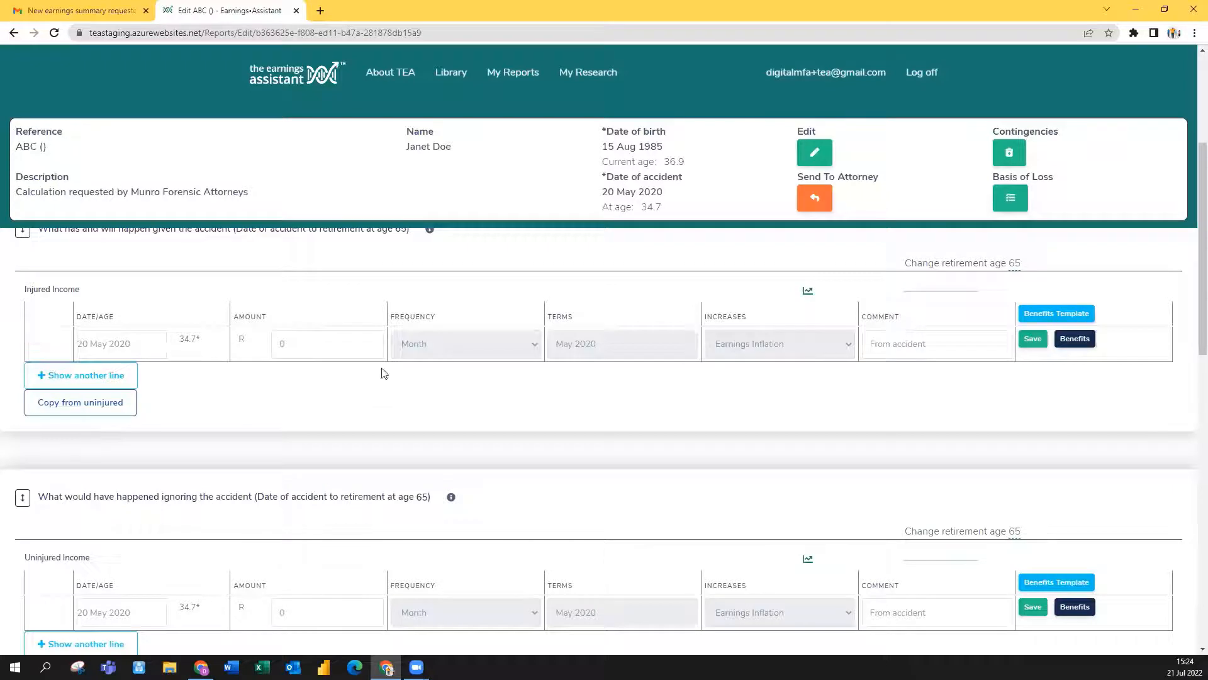
pyautogui.scroll(-2, 415, 364)
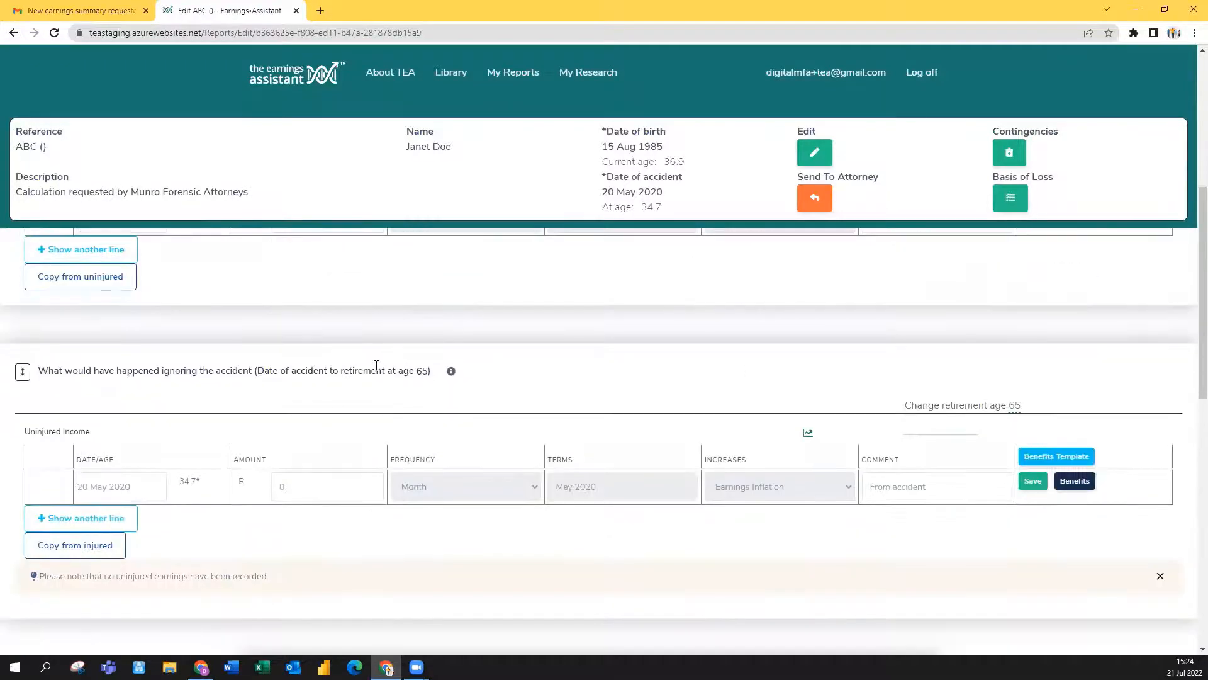
pyautogui.click(279, 488)
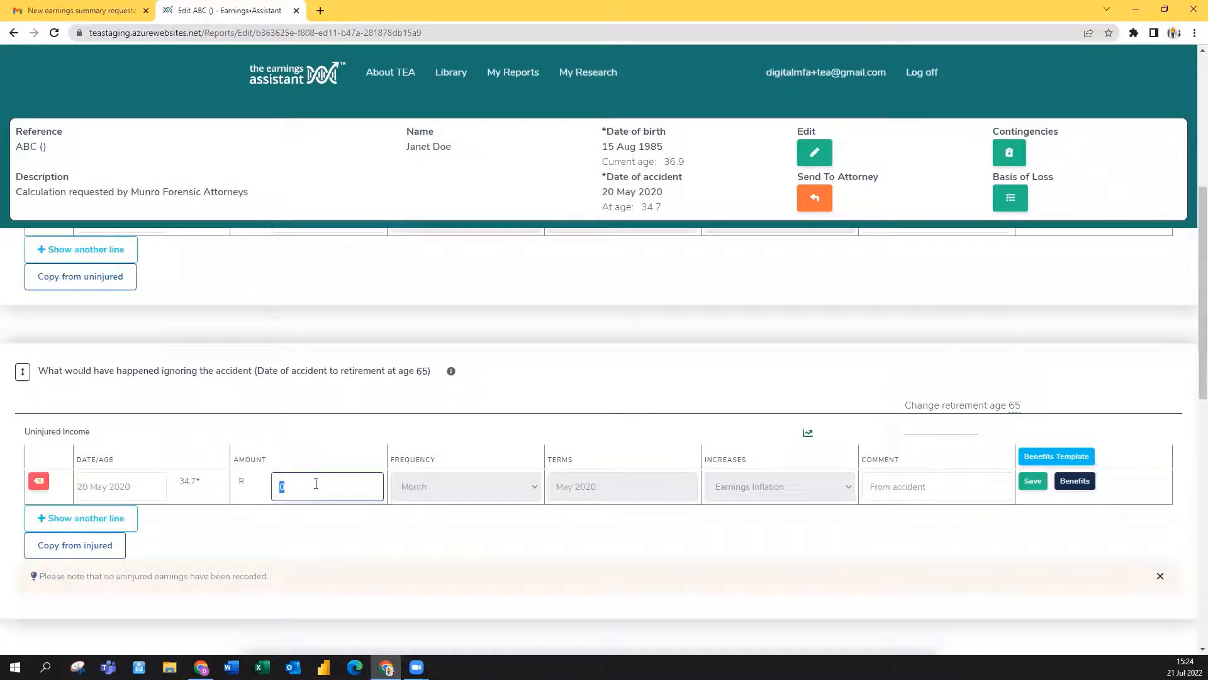
pyautogui.write('2560')
pyautogui.click(1033, 481)
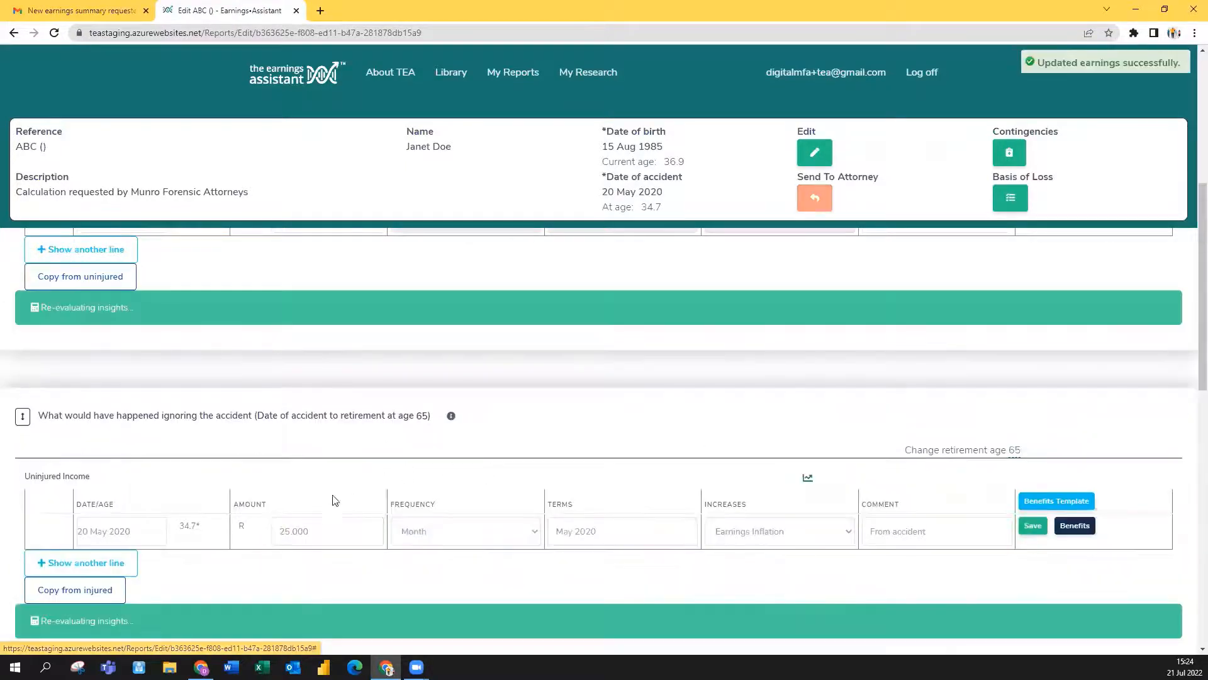
pyautogui.click(728, 532)
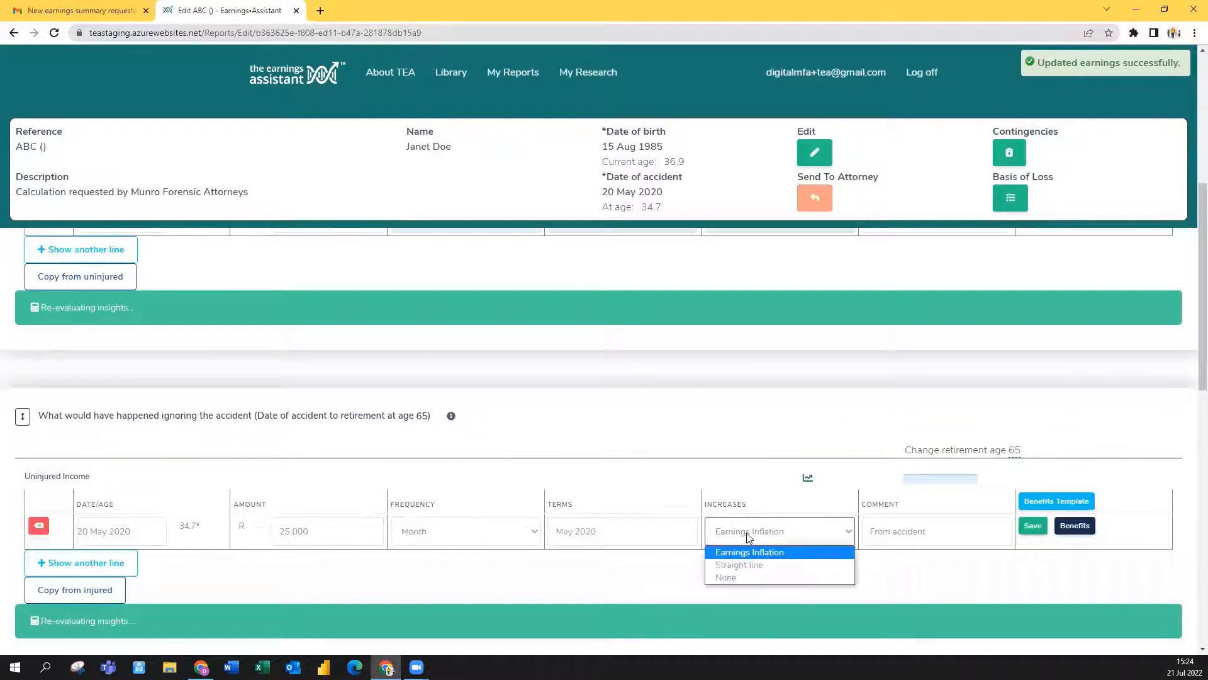
pyautogui.click(743, 567)
pyautogui.click(1033, 525)
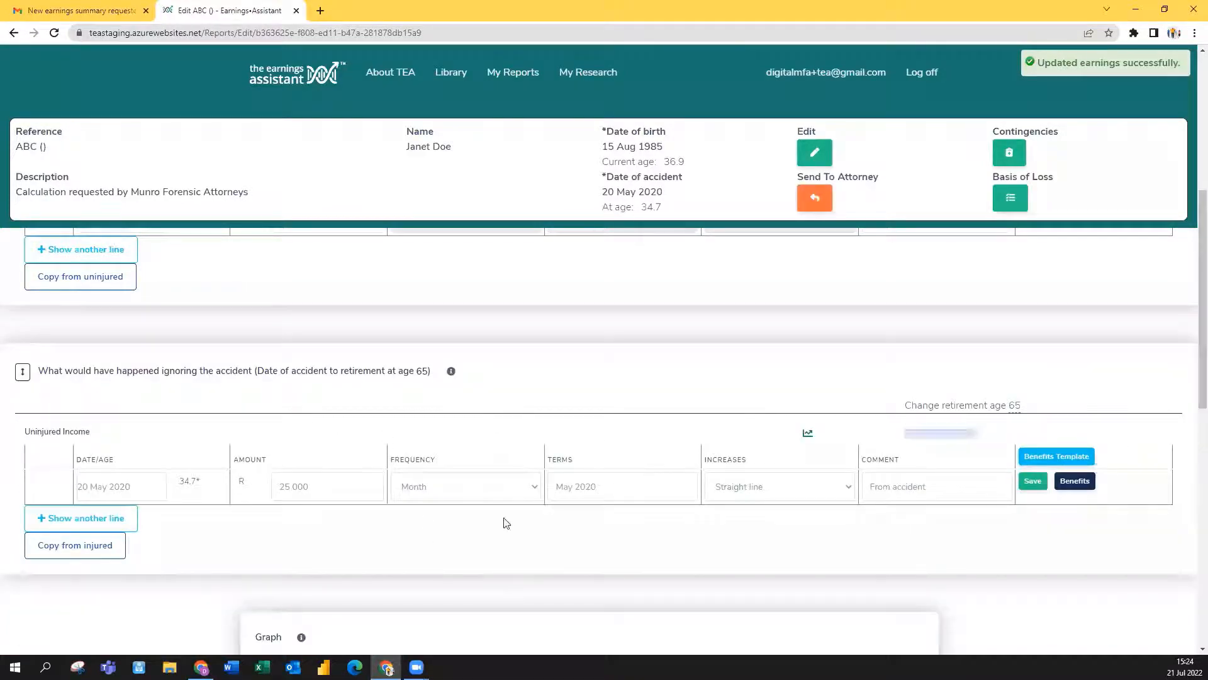
# Step: Add a second uninjured income line of R50 000 weekly starting 15 Aug 2030
pyautogui.click(101, 518)
pyautogui.click(131, 521)
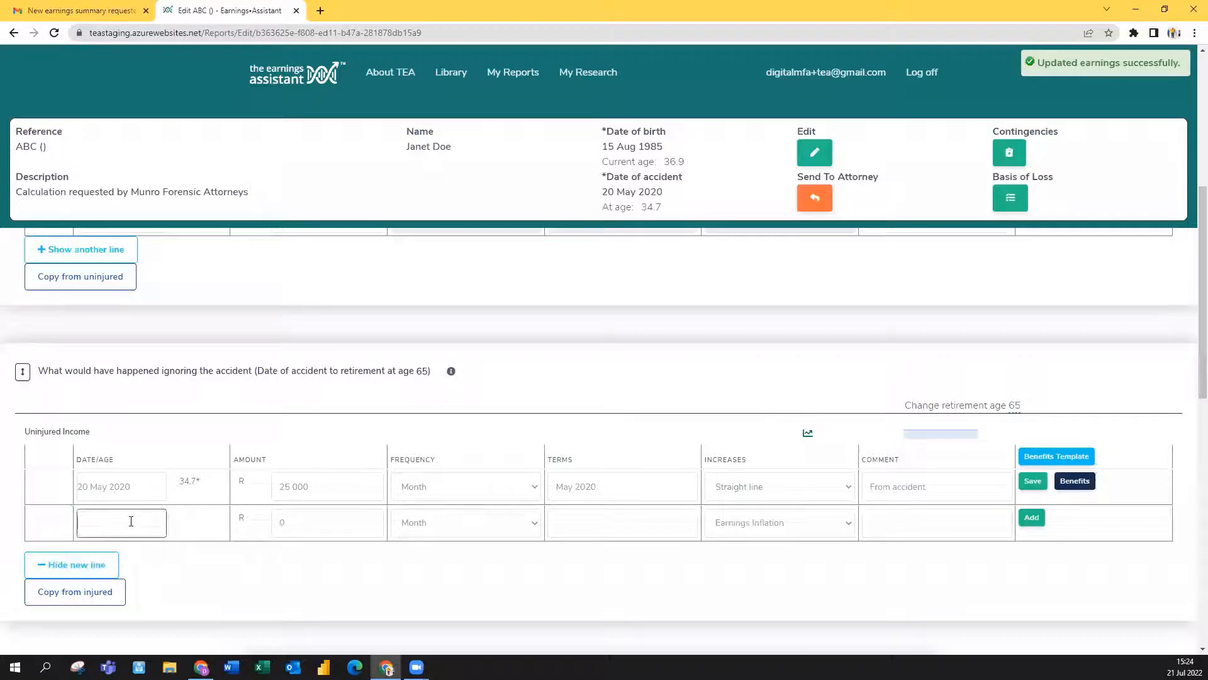
pyautogui.write('15 Aug 2030')
pyautogui.press('Tab')
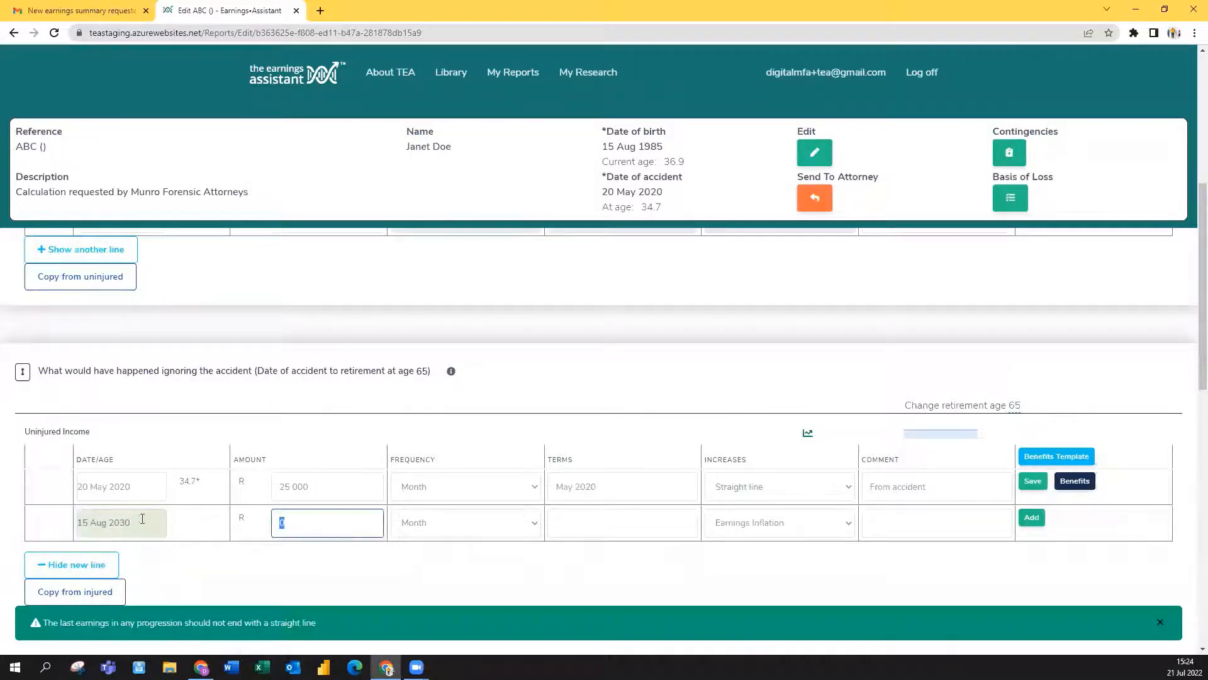
pyautogui.write('50000')
pyautogui.click(458, 522)
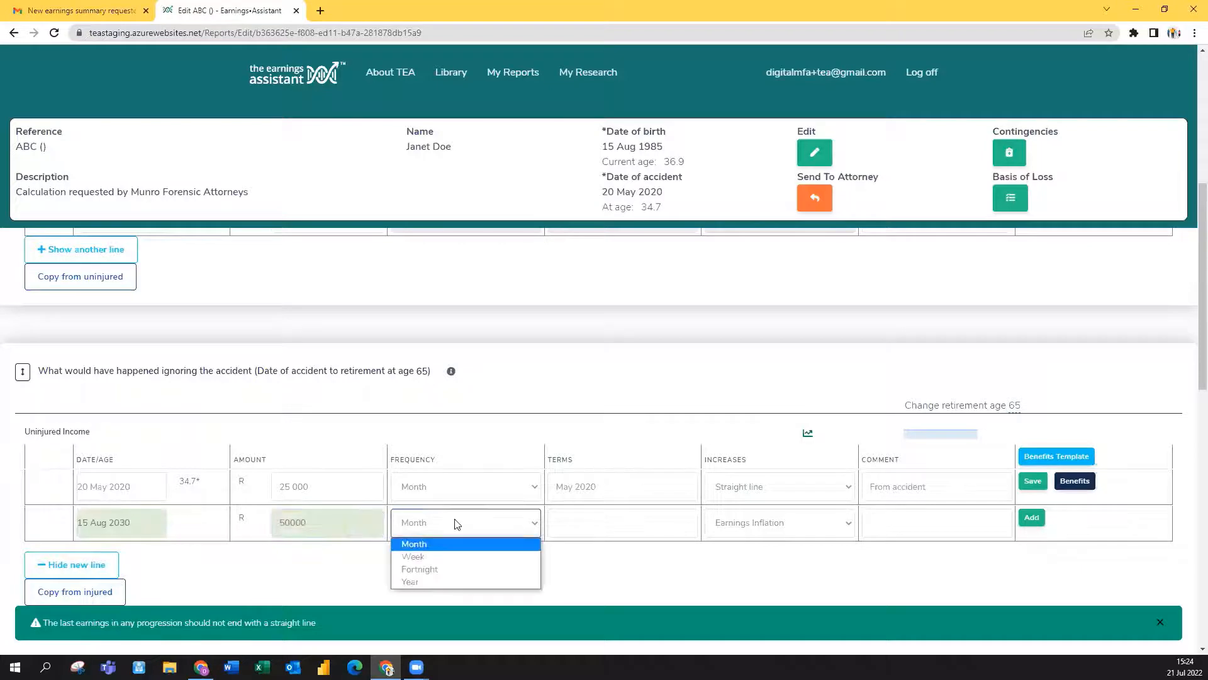
pyautogui.click(433, 556)
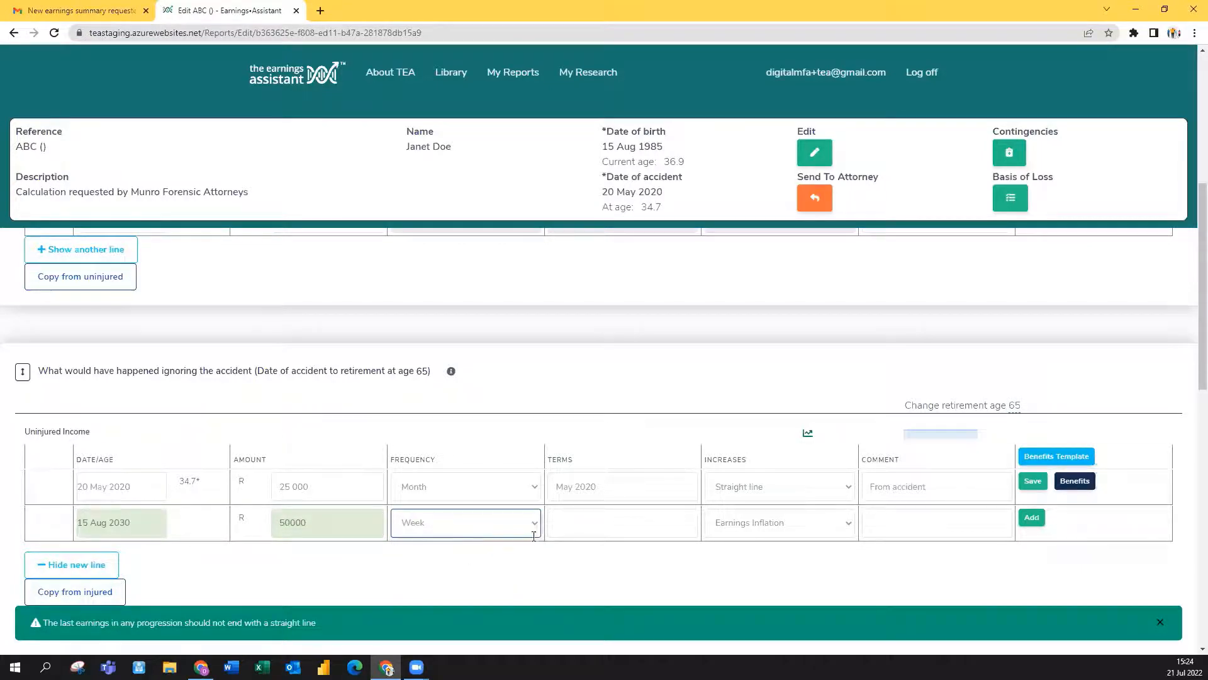
pyautogui.click(569, 516)
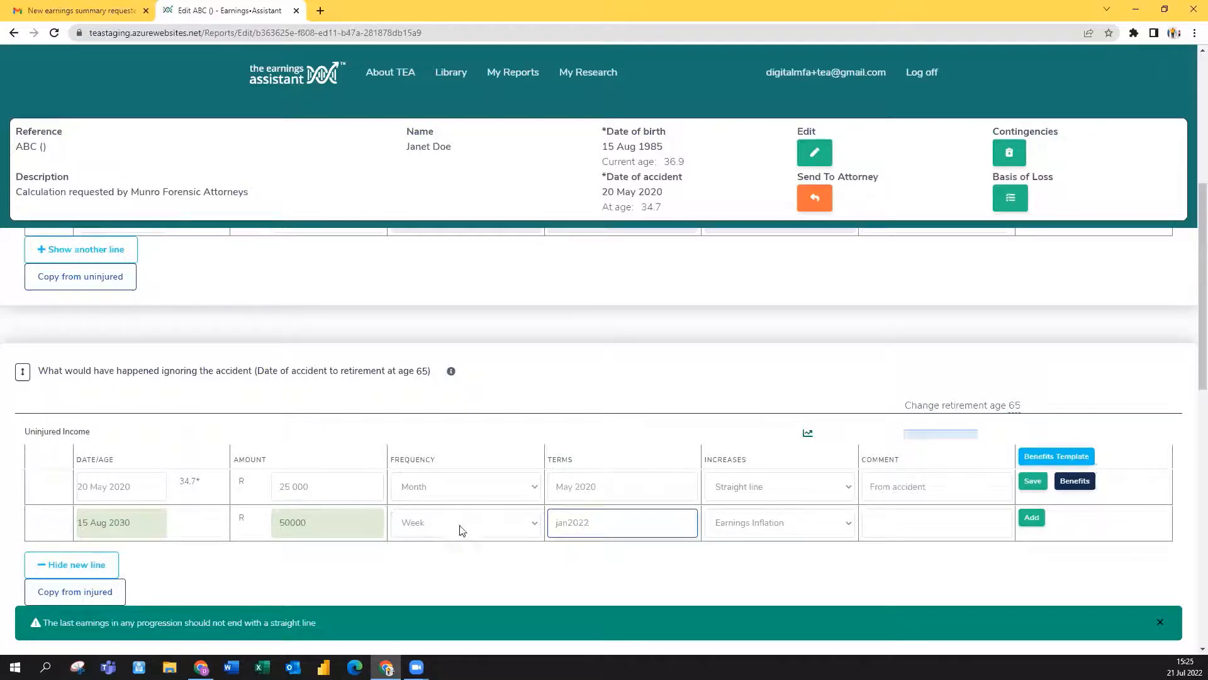
pyautogui.click(1035, 520)
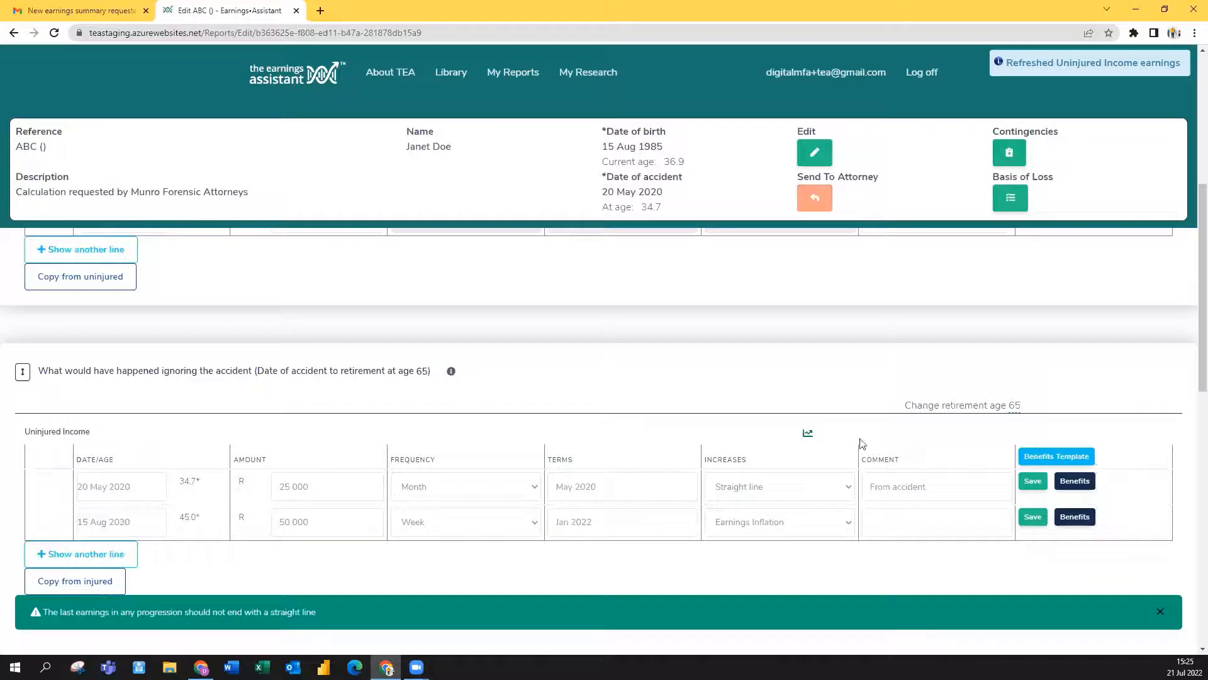
pyautogui.scroll(-6, 756, 397)
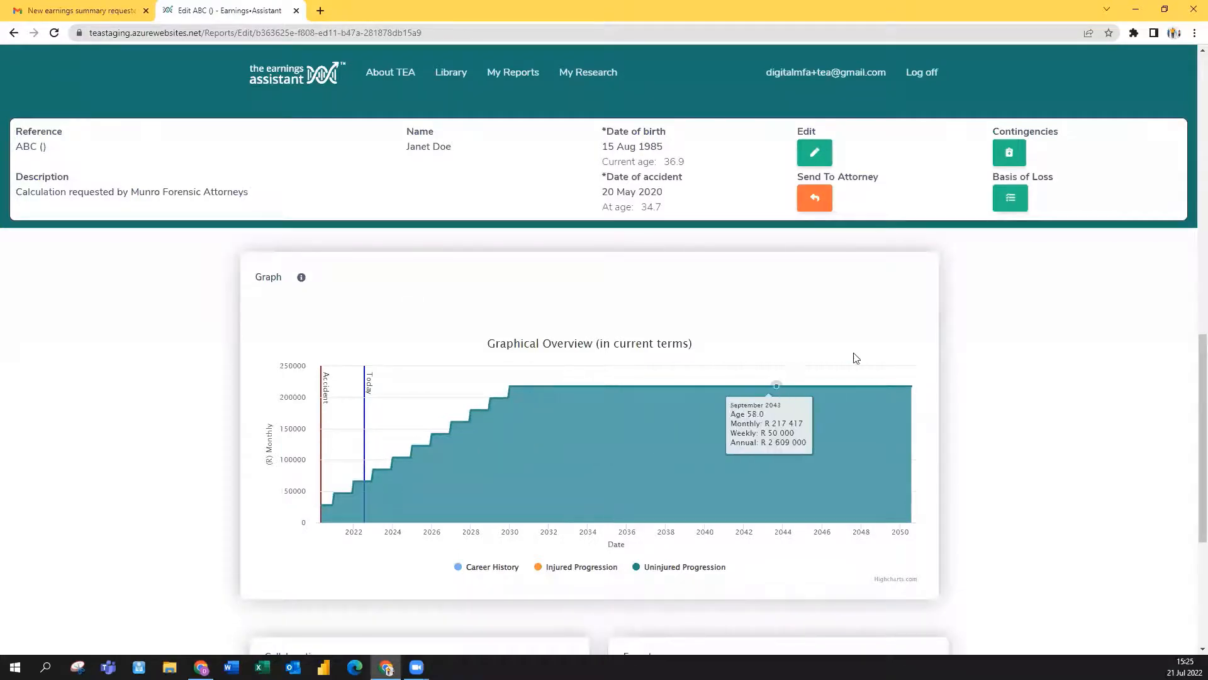
pyautogui.click(819, 200)
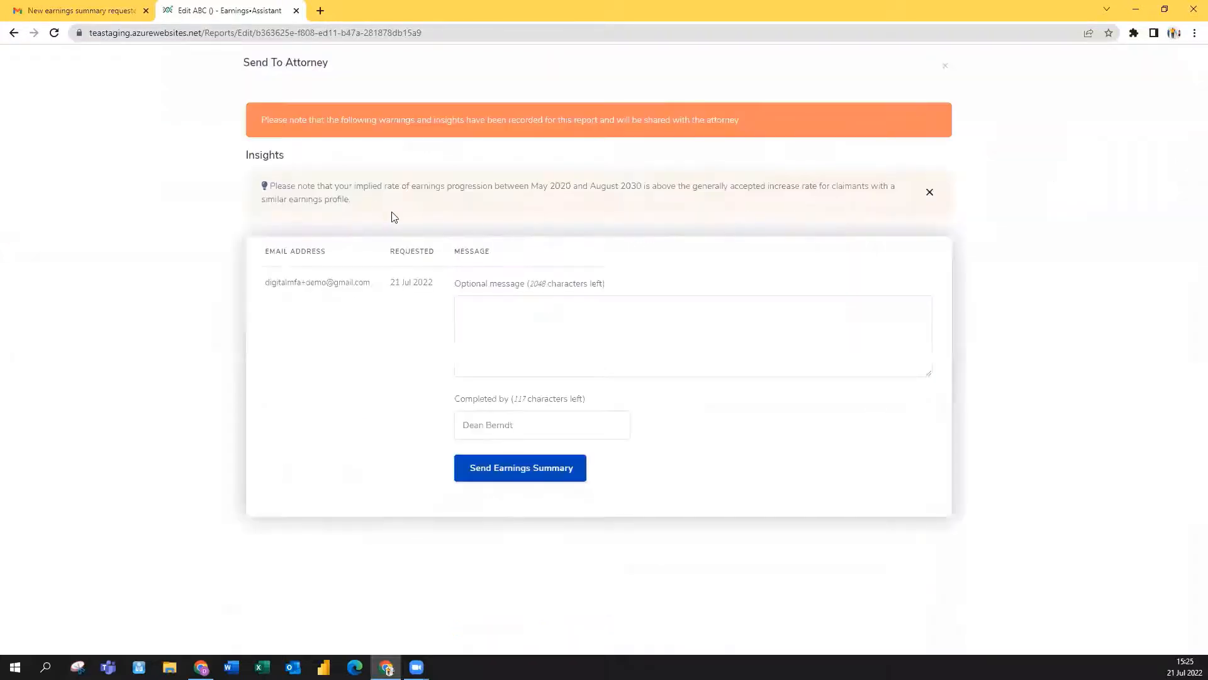
# Step: Check the message and Completed by fields, then send the Earnings Summary to the attorney
pyautogui.click(494, 309)
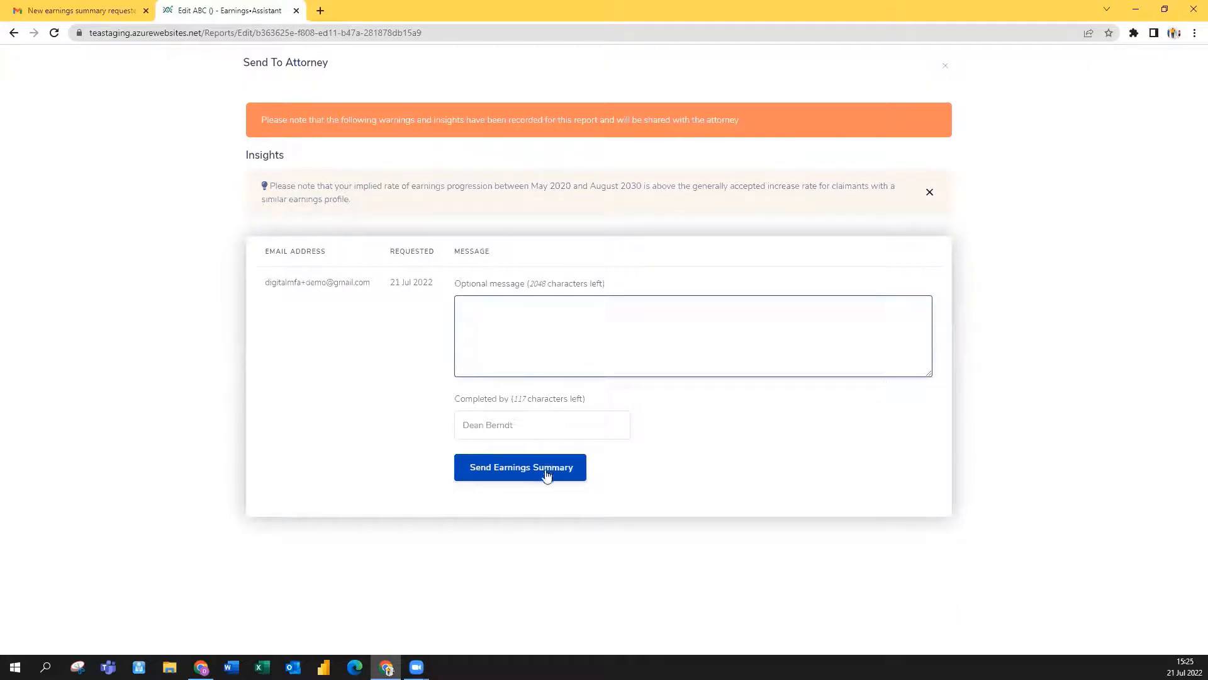
pyautogui.click(504, 425)
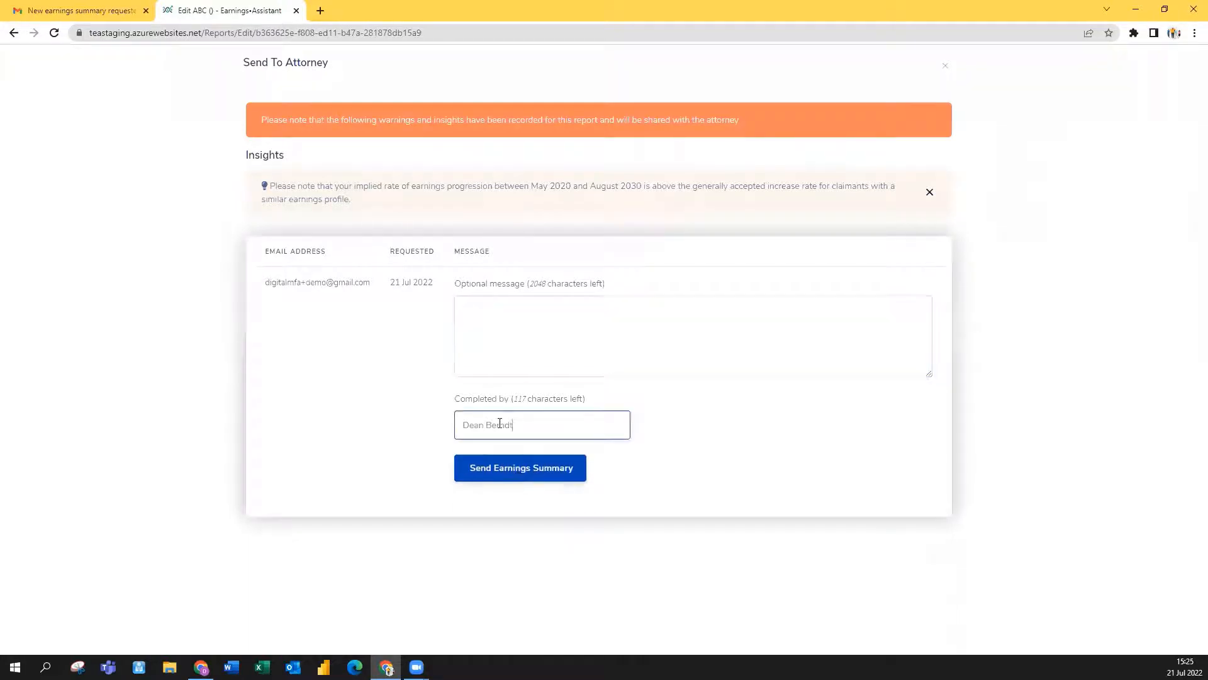
pyautogui.click(529, 471)
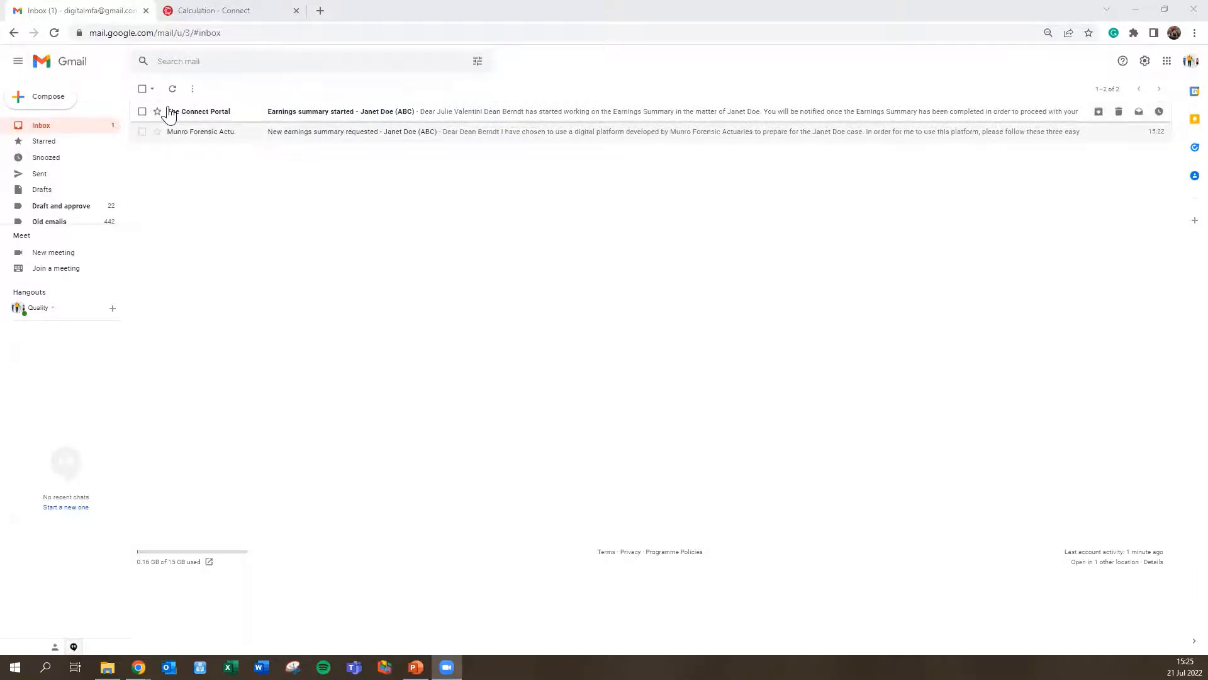
# Step: Read the 'started' and 'completed' notification e-mails, then follow the link back into the Connect portal
pyautogui.click(298, 120)
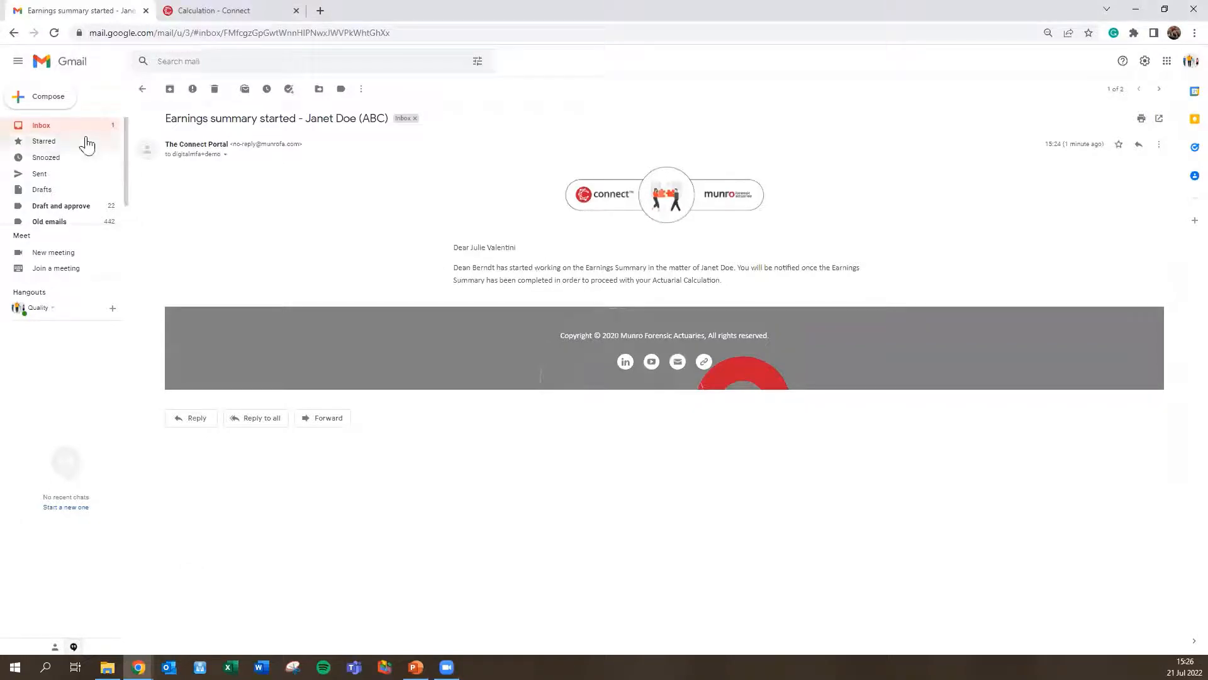
pyautogui.click(70, 126)
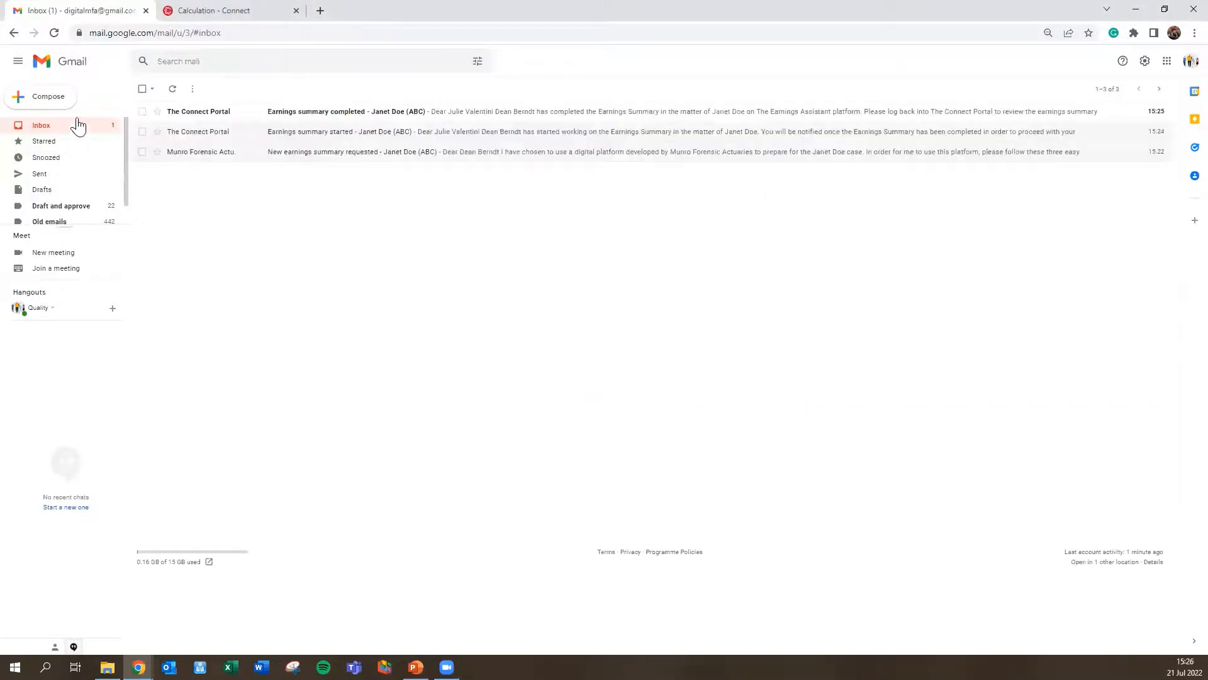
pyautogui.click(350, 120)
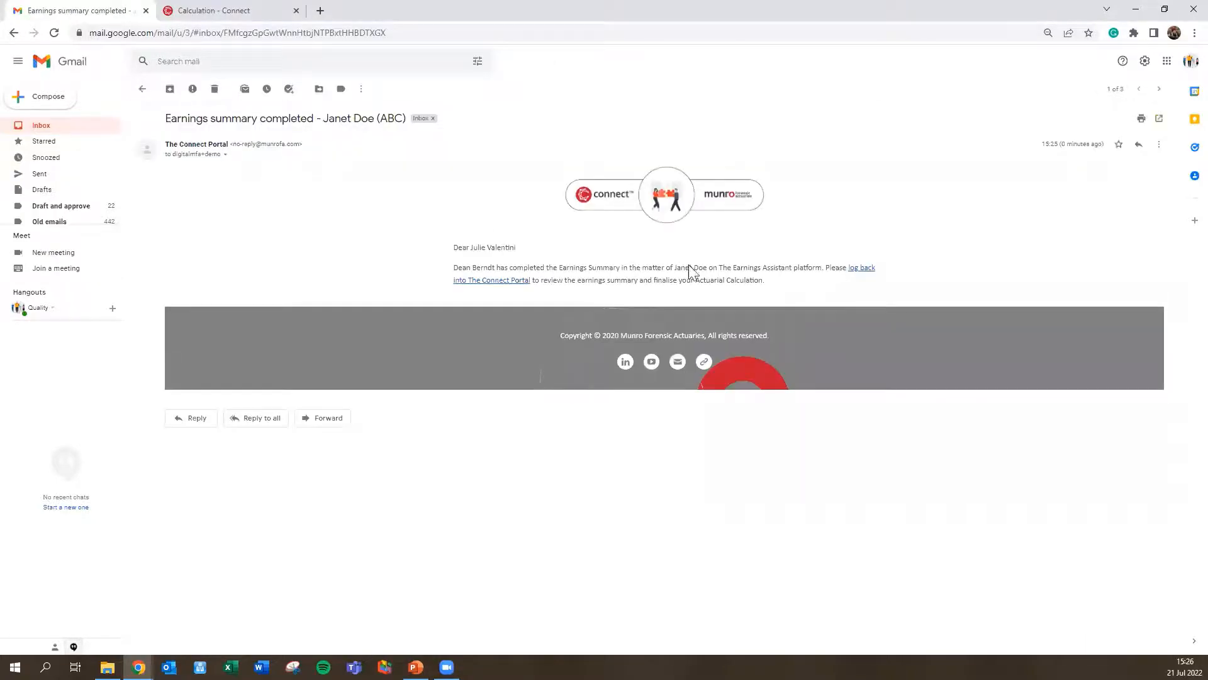
pyautogui.click(863, 275)
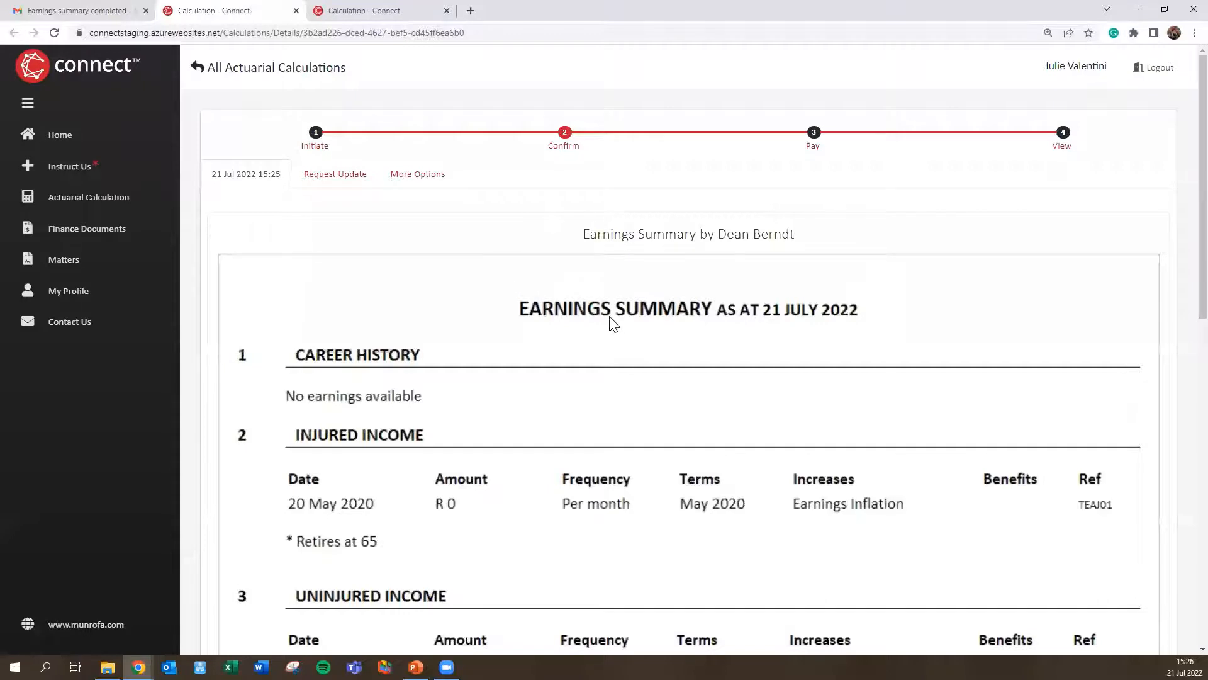
# Step: Scroll through the Earnings Summary, Calculation Inputs and Confirm Inputs sections, then back to the top
pyautogui.scroll(-1, 607, 320)
pyautogui.scroll(-2, 504, 322)
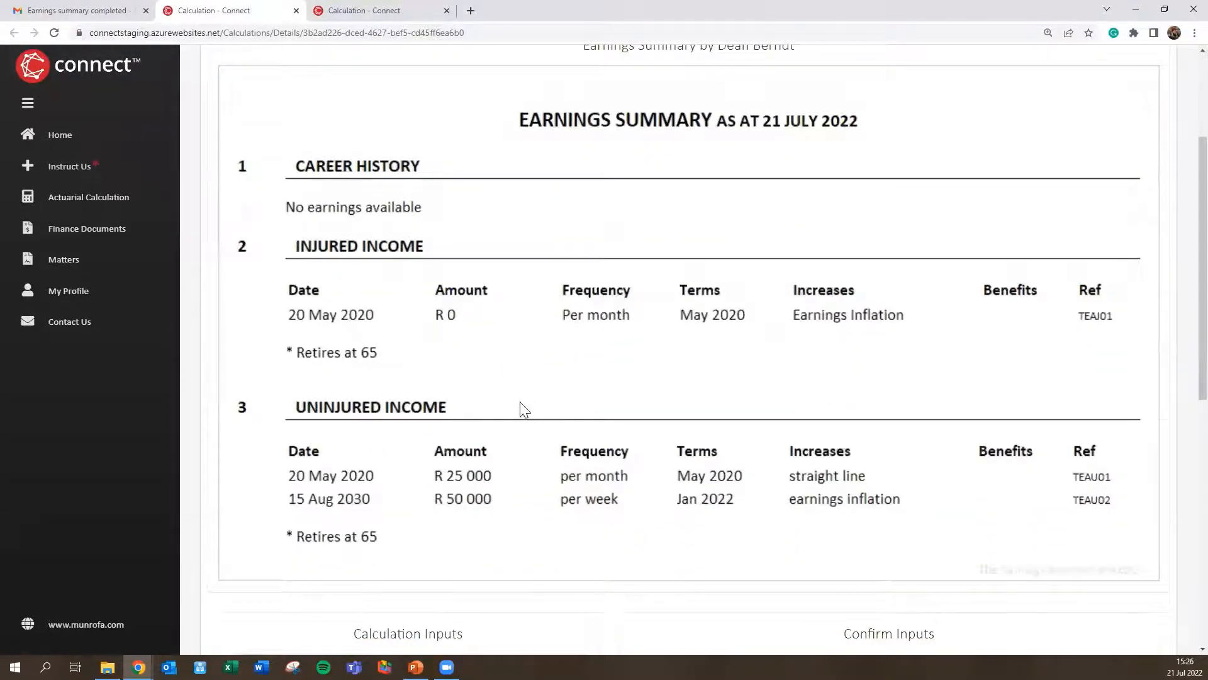
pyautogui.scroll(-1, 515, 415)
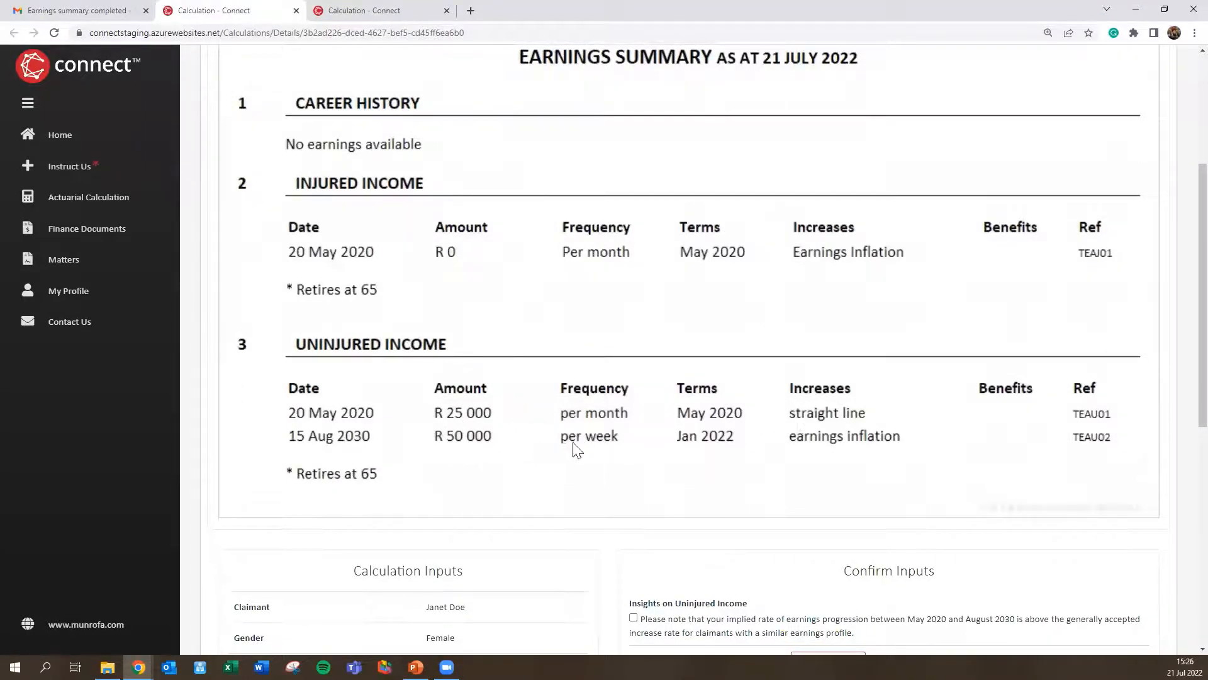
pyautogui.scroll(-1, 820, 453)
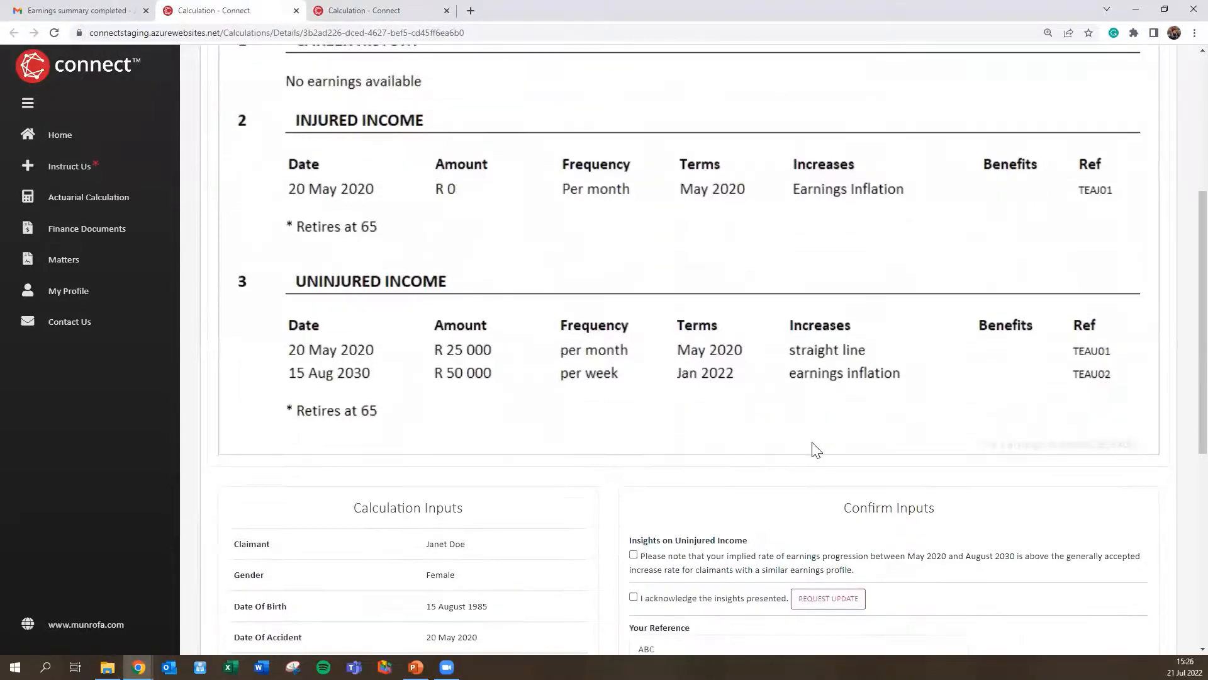
pyautogui.scroll(-2, 623, 391)
pyautogui.scroll(-2, 627, 390)
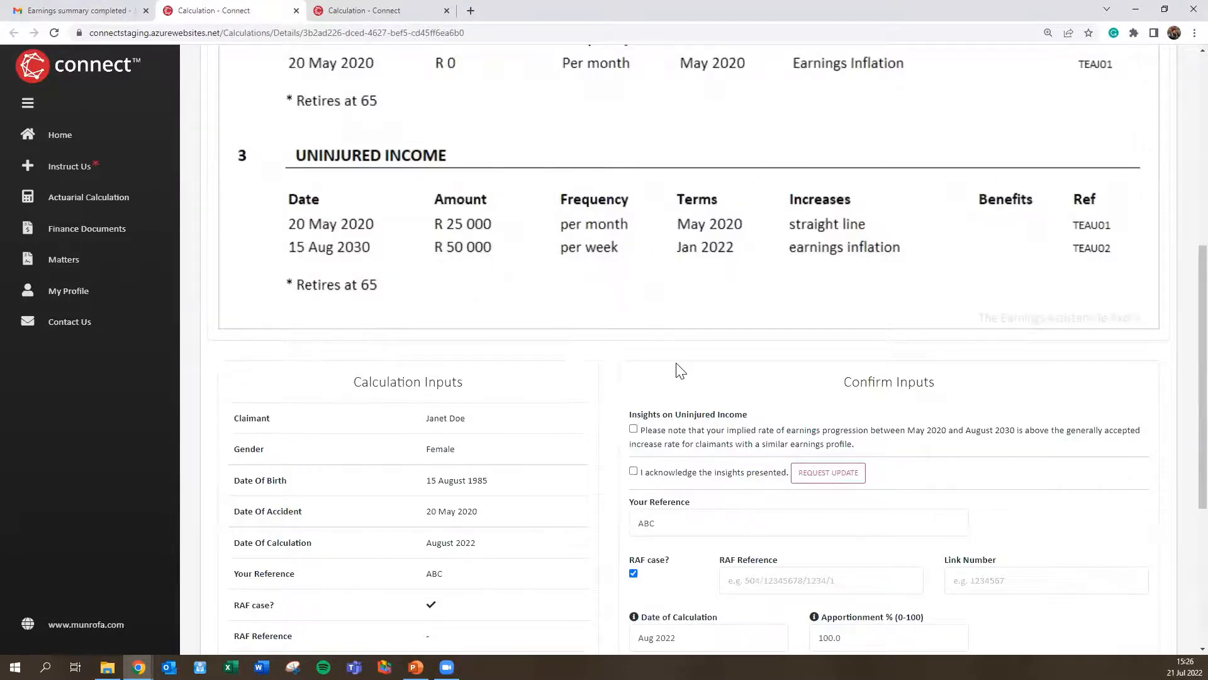
pyautogui.scroll(-1, 679, 368)
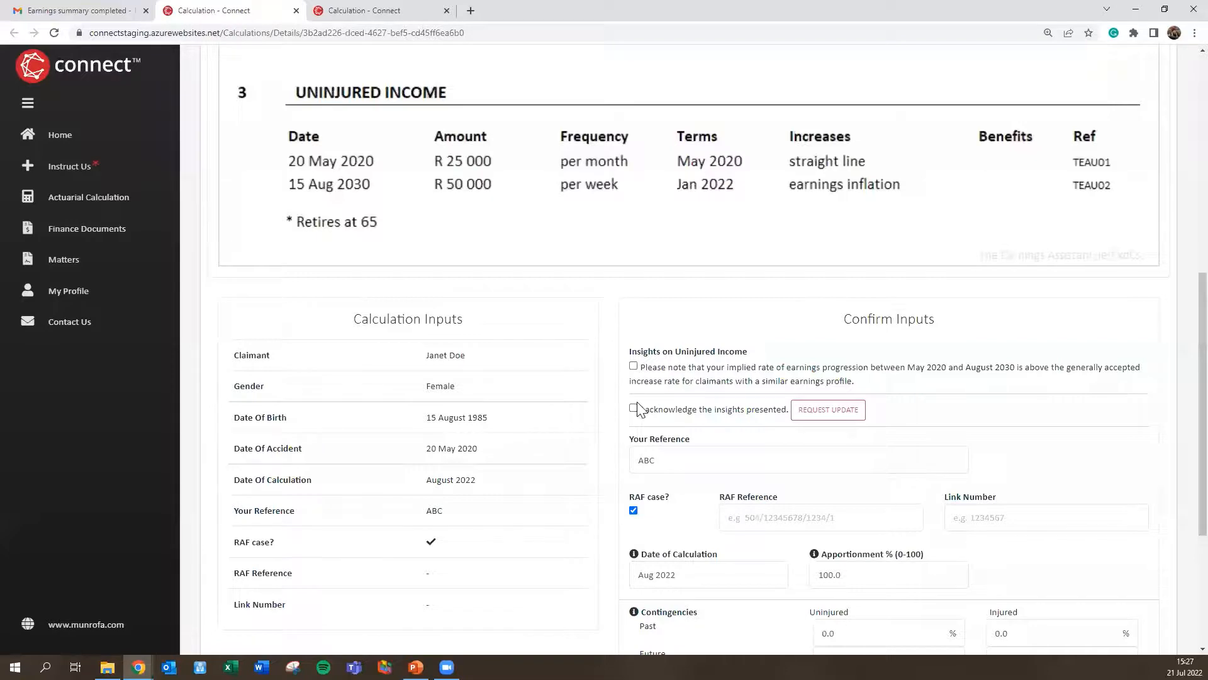
pyautogui.scroll(2, 523, 375)
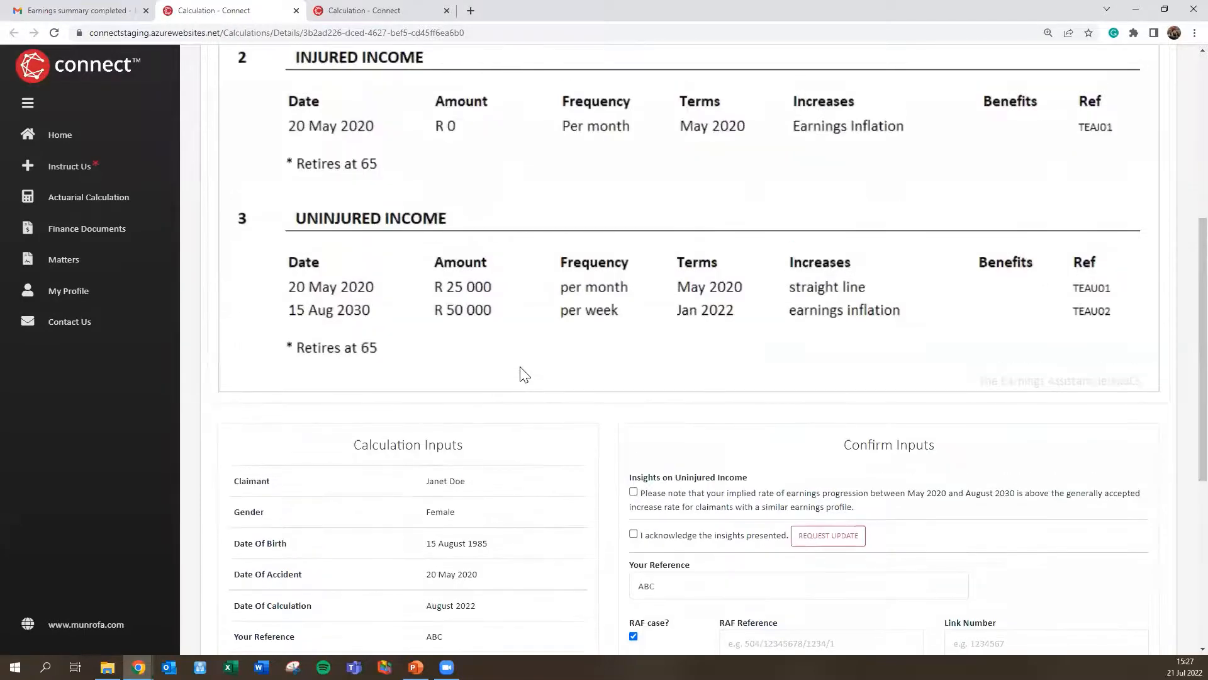
pyautogui.scroll(3, 523, 375)
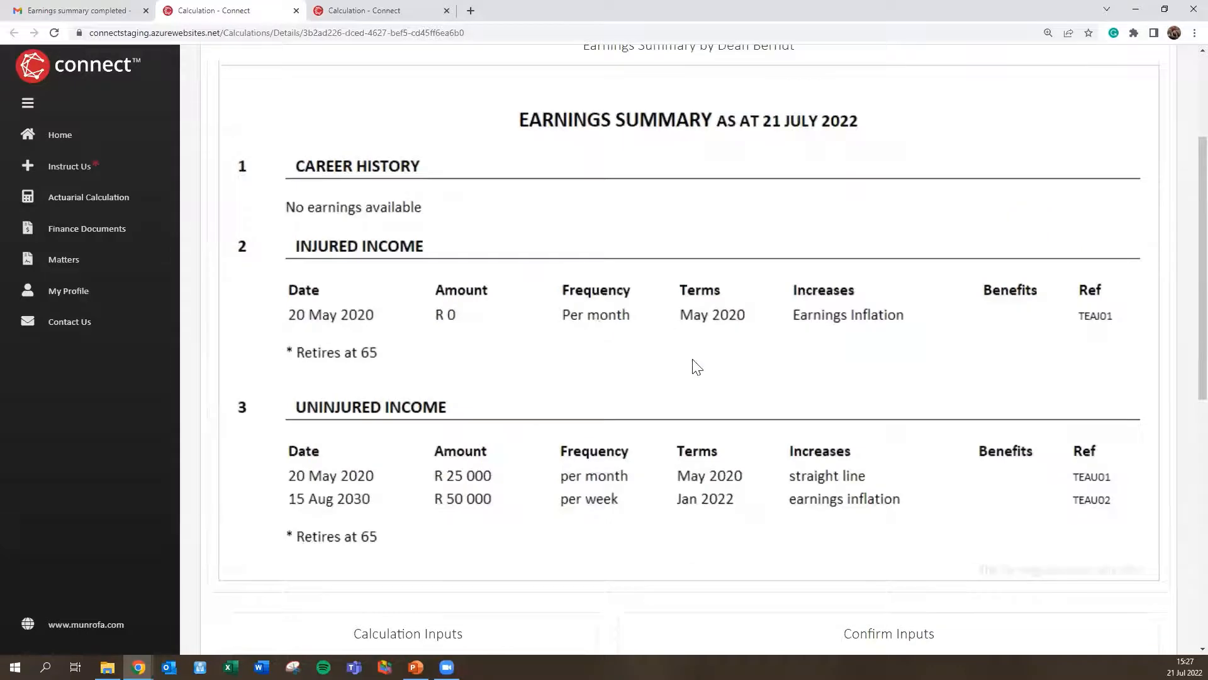
pyautogui.scroll(2, 695, 367)
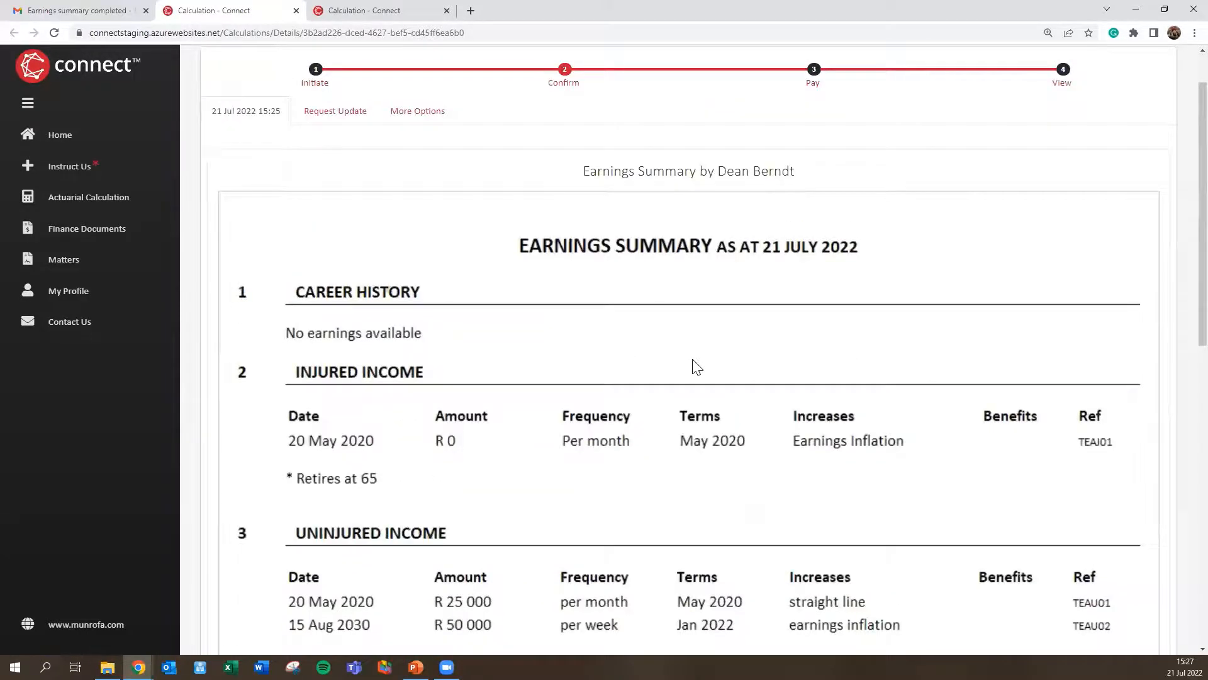
pyautogui.scroll(-5, 733, 375)
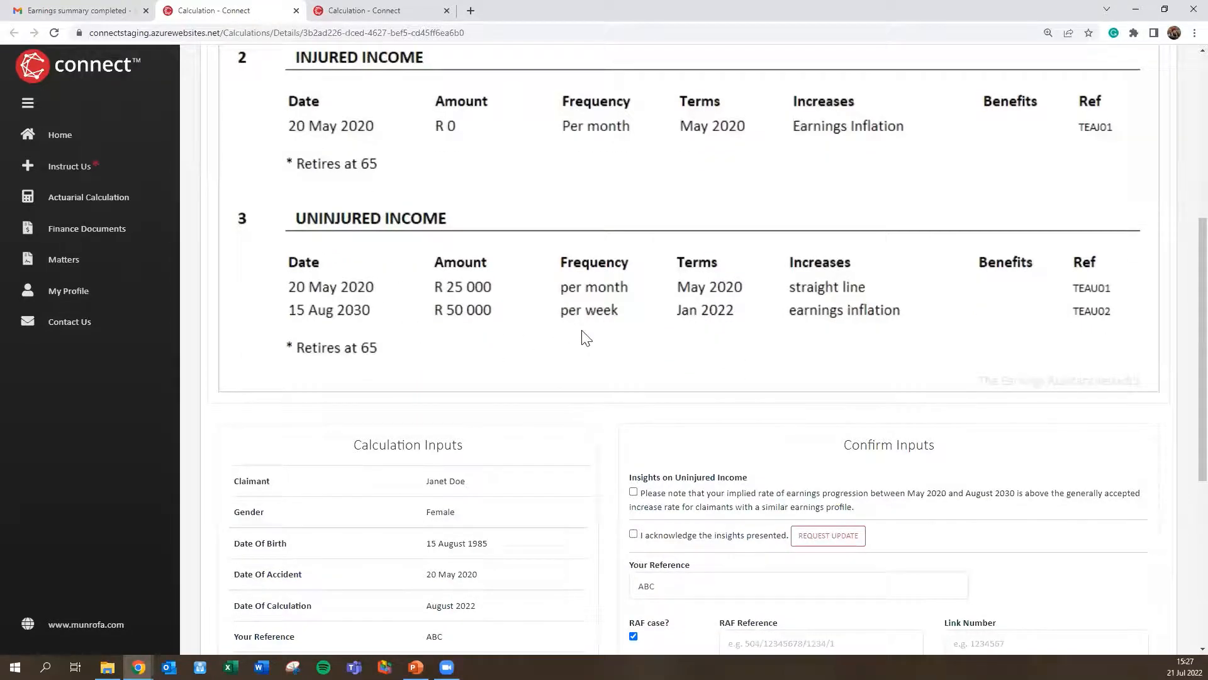
pyautogui.scroll(6, 545, 343)
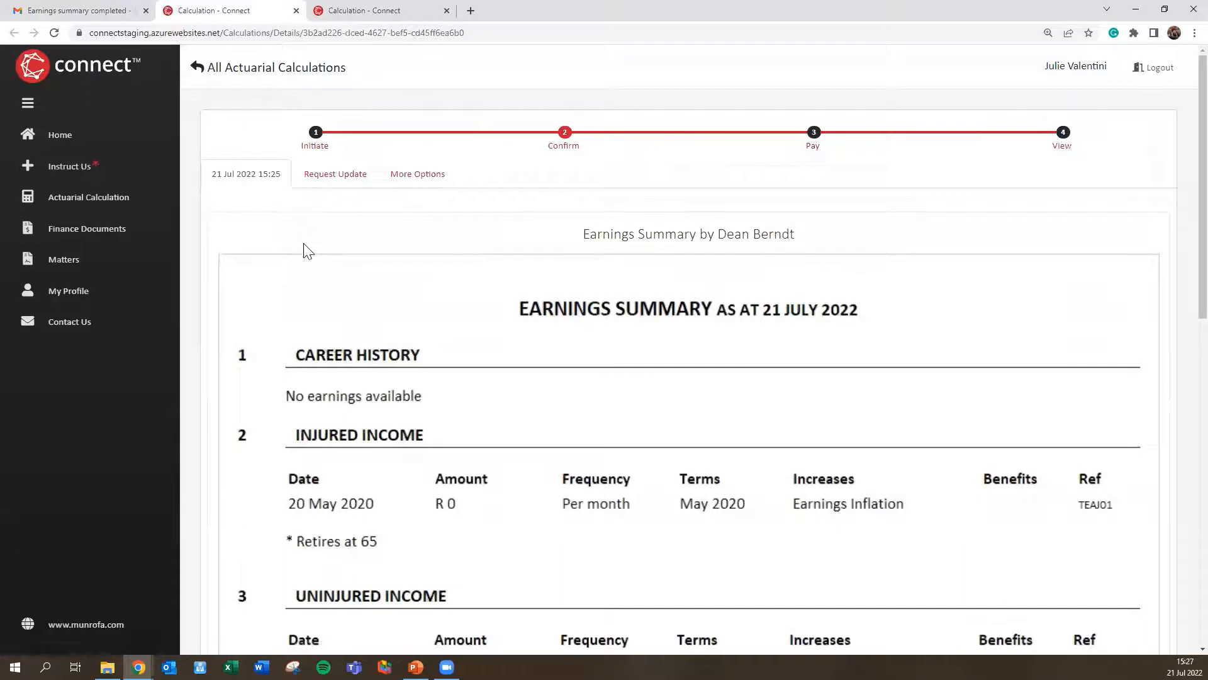
# Step: Send the expert an update request saying 'Please check the career ceiling - it looks very high'
pyautogui.click(333, 180)
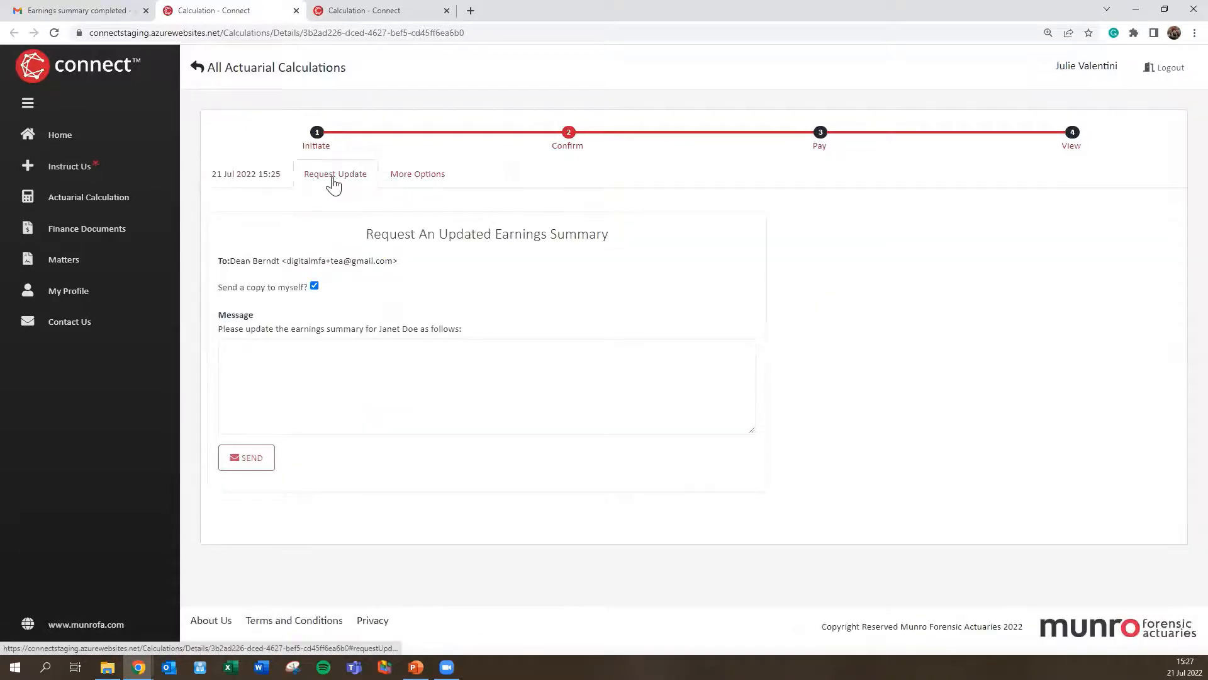
pyautogui.click(322, 351)
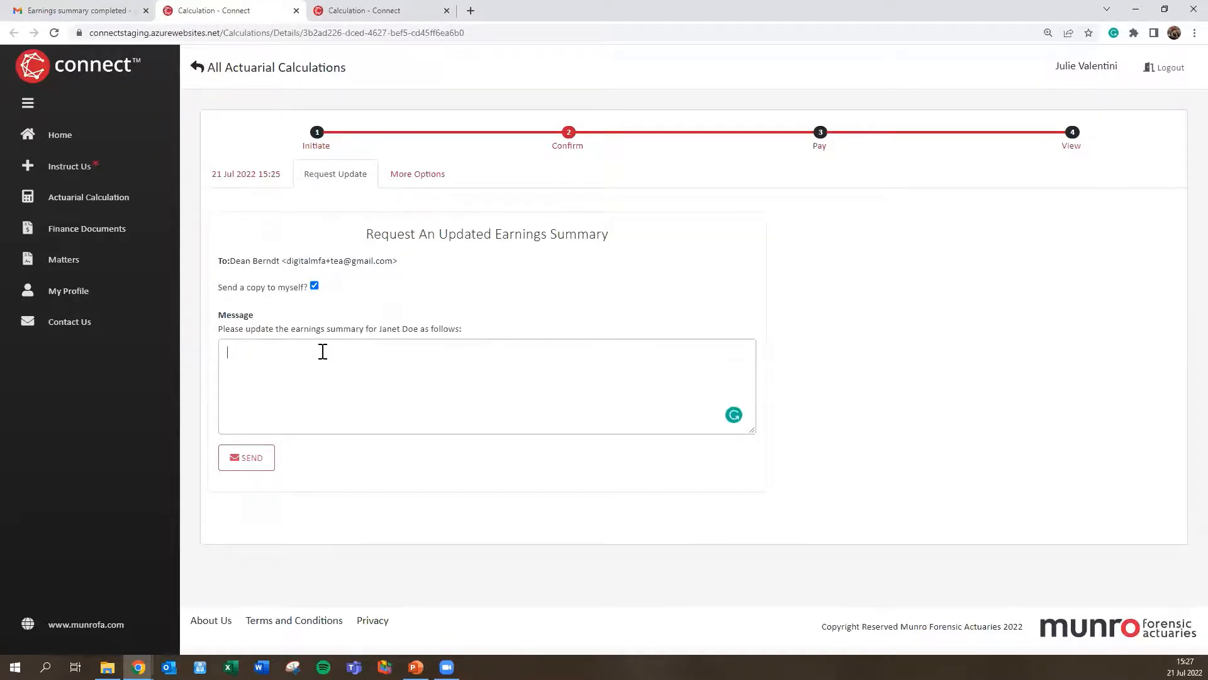
pyautogui.write('Please check ')
pyautogui.write('the car')
pyautogui.write('eer ceilig -')
pyautogui.write('ing')
pyautogui.write(' - it lo')
pyautogui.write('oks vey')
pyautogui.press('BackSpace')
pyautogui.press('BackSpace')
pyautogui.write('ry high')
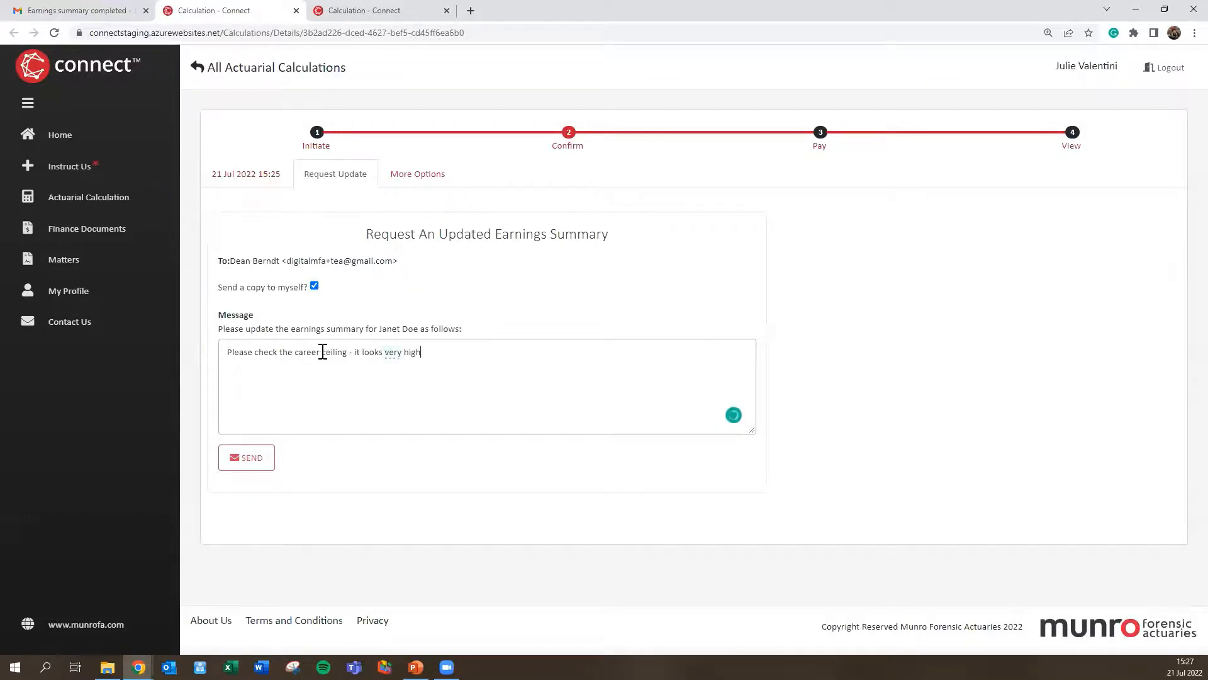
pyautogui.click(234, 457)
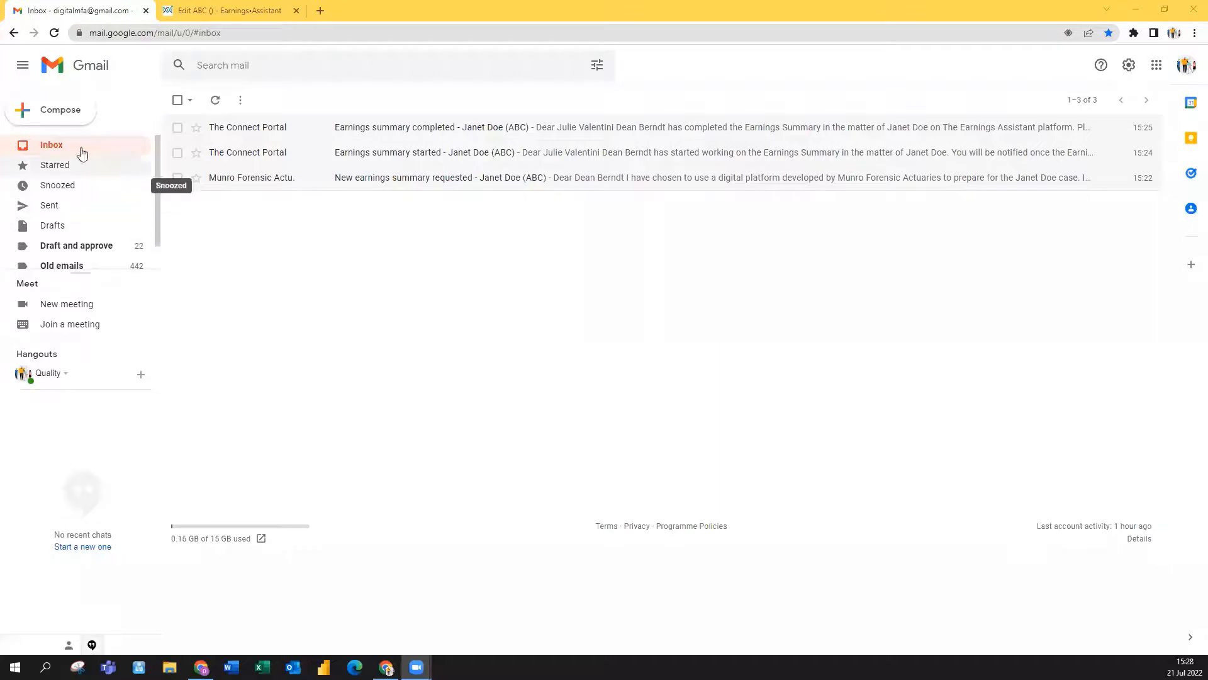
# Step: Read the new 'Changes to report requested' email, then go to the ABC earnings summary's edit page
pyautogui.click(61, 152)
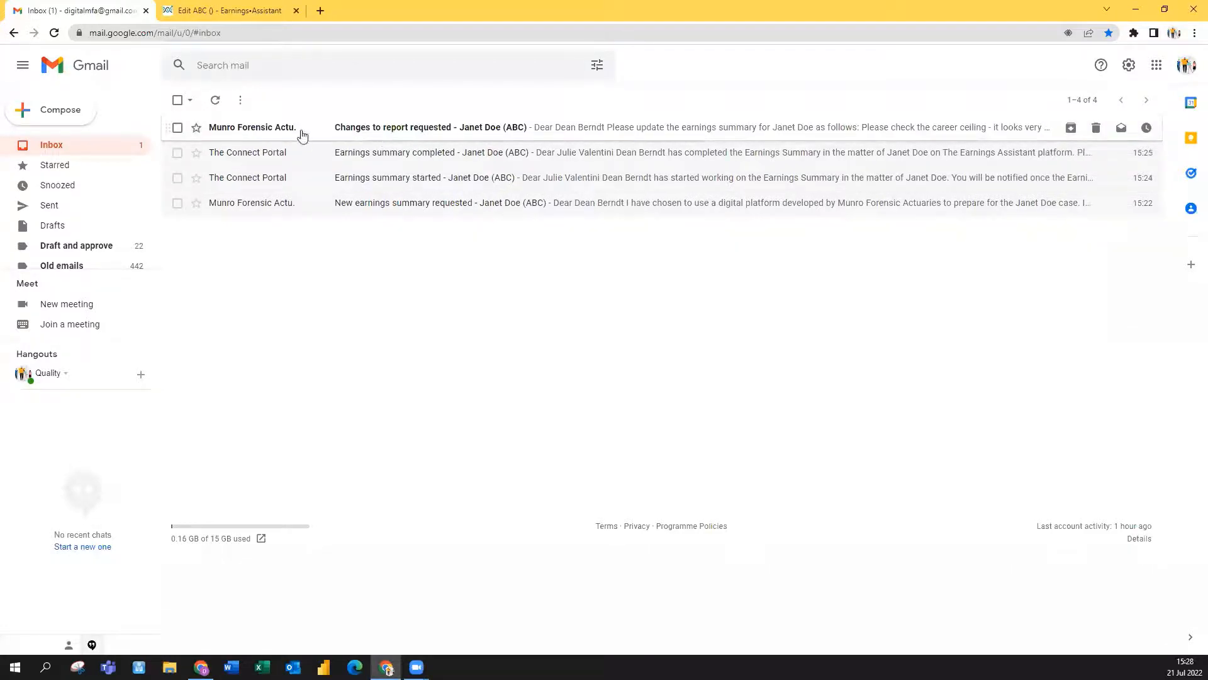
pyautogui.click(406, 130)
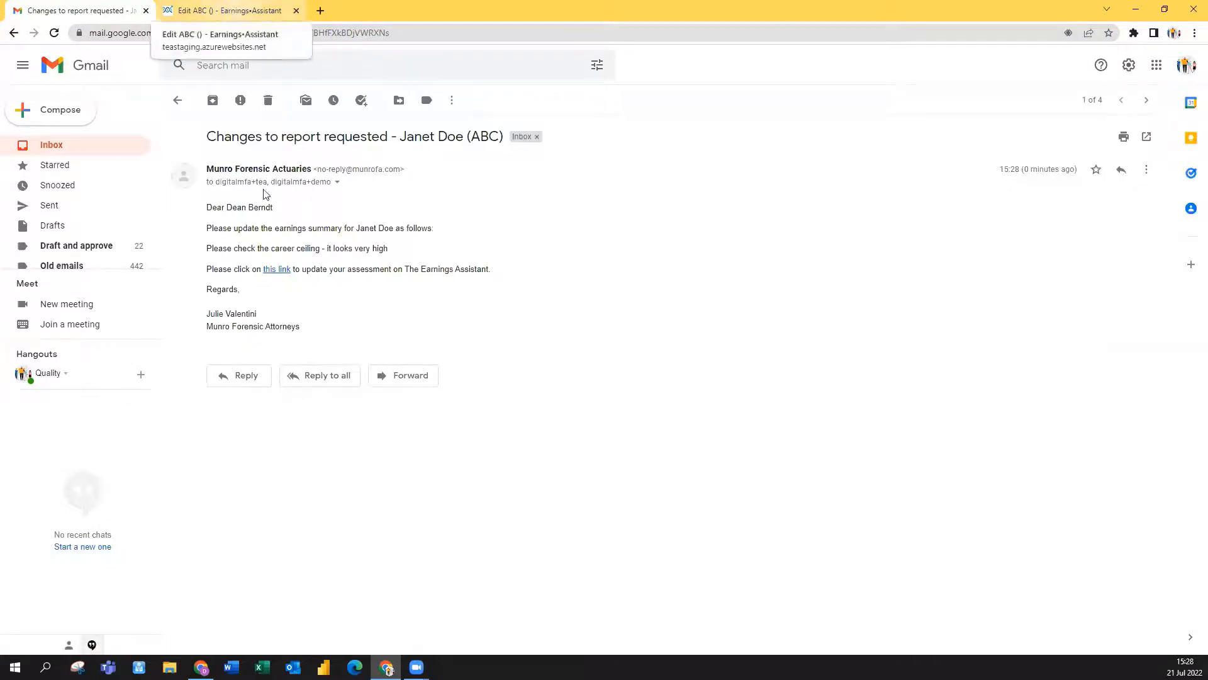
pyautogui.click(234, 10)
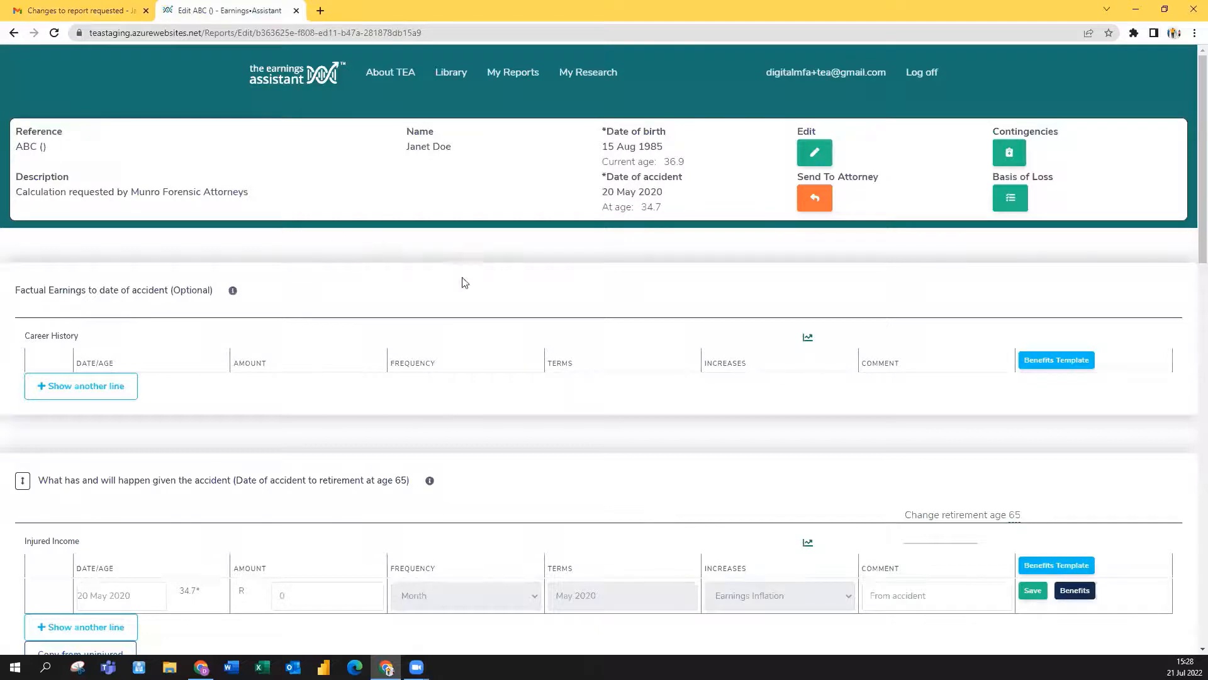
# Step: Change the 2030 uninjured income line's frequency from Week to Month and save it
pyautogui.scroll(-8, 350, 246)
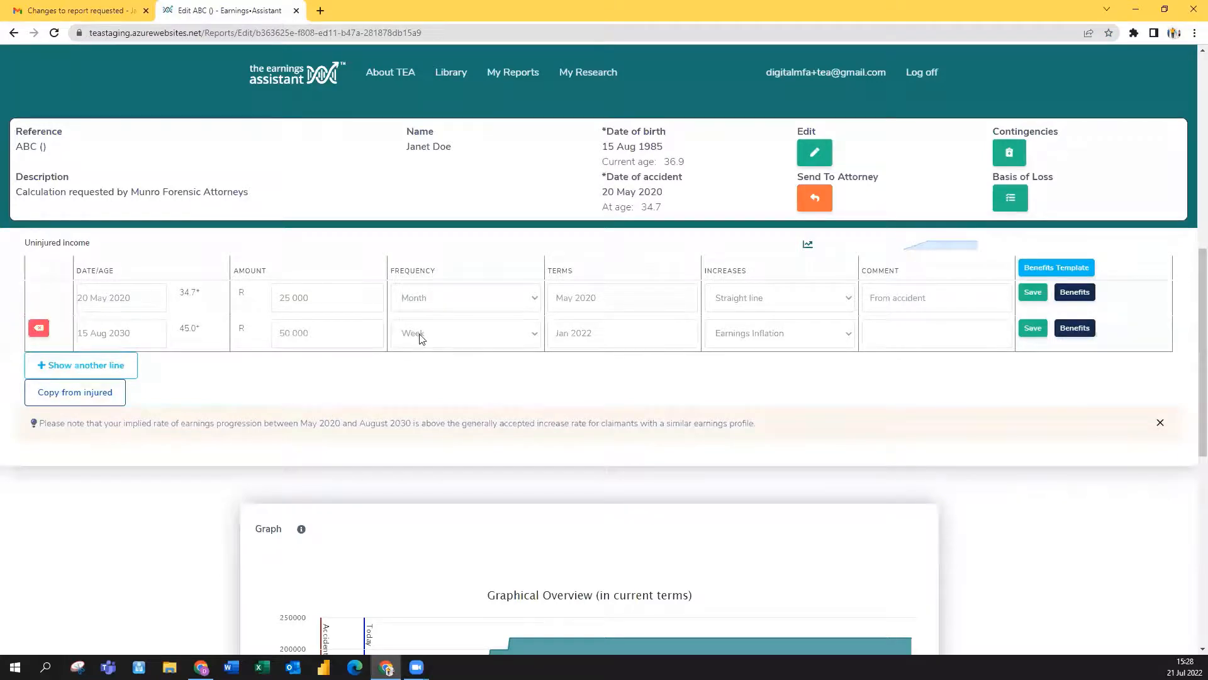
pyautogui.click(449, 340)
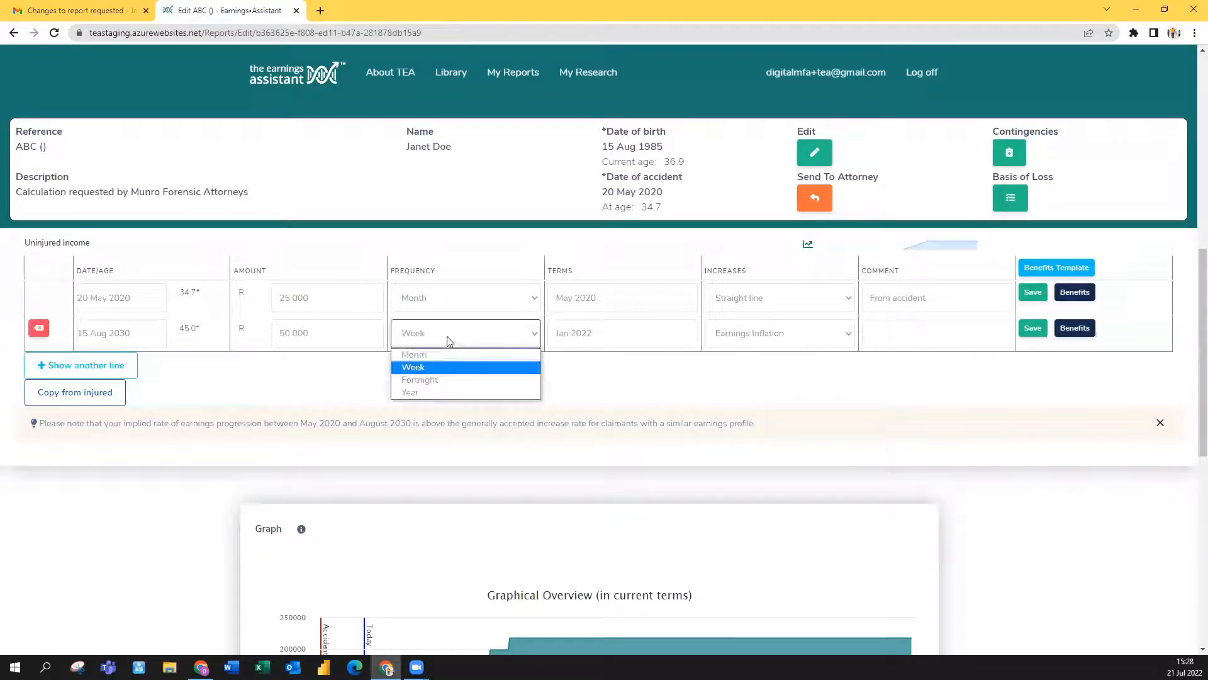
pyautogui.click(433, 348)
pyautogui.click(1033, 328)
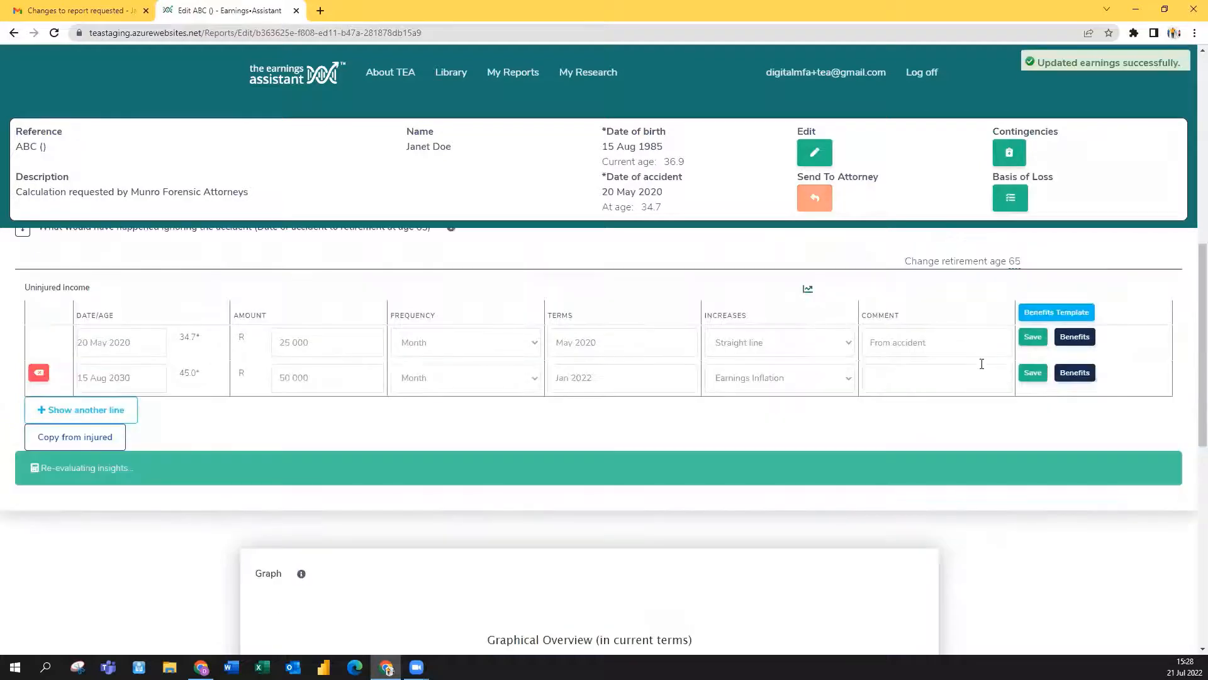
# Step: Bring up the Send To Attorney form and place the cursor in its optional message box
pyautogui.scroll(-3, 782, 344)
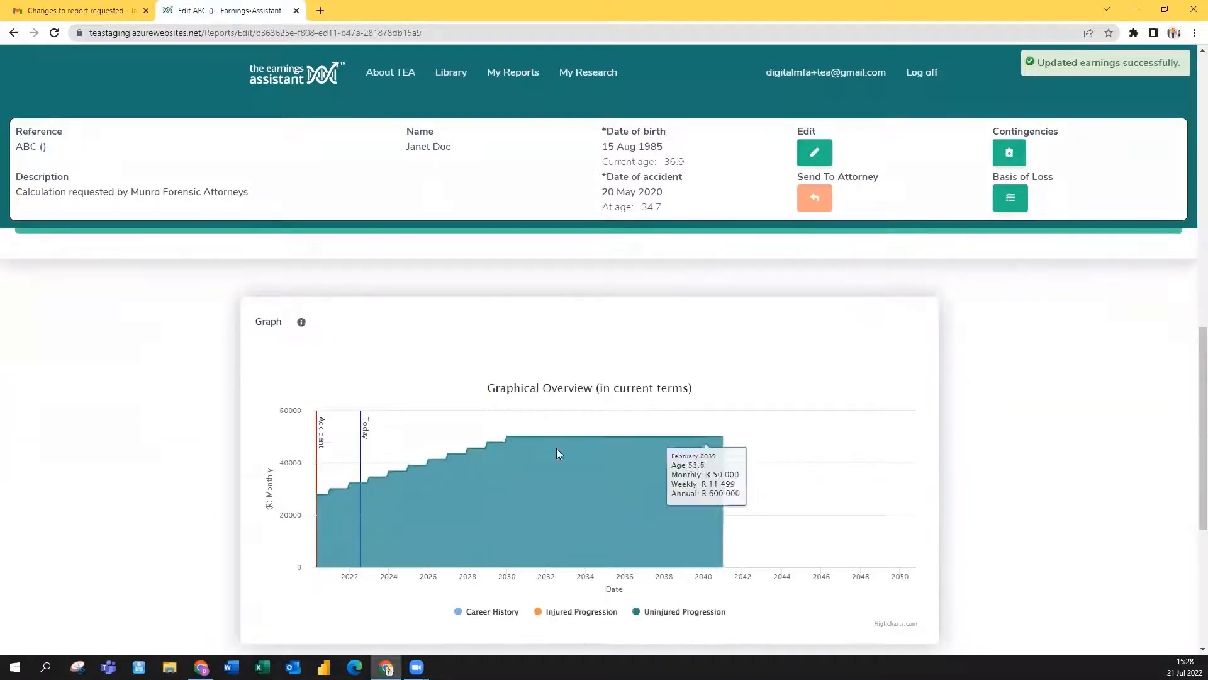
pyautogui.scroll(4, 963, 413)
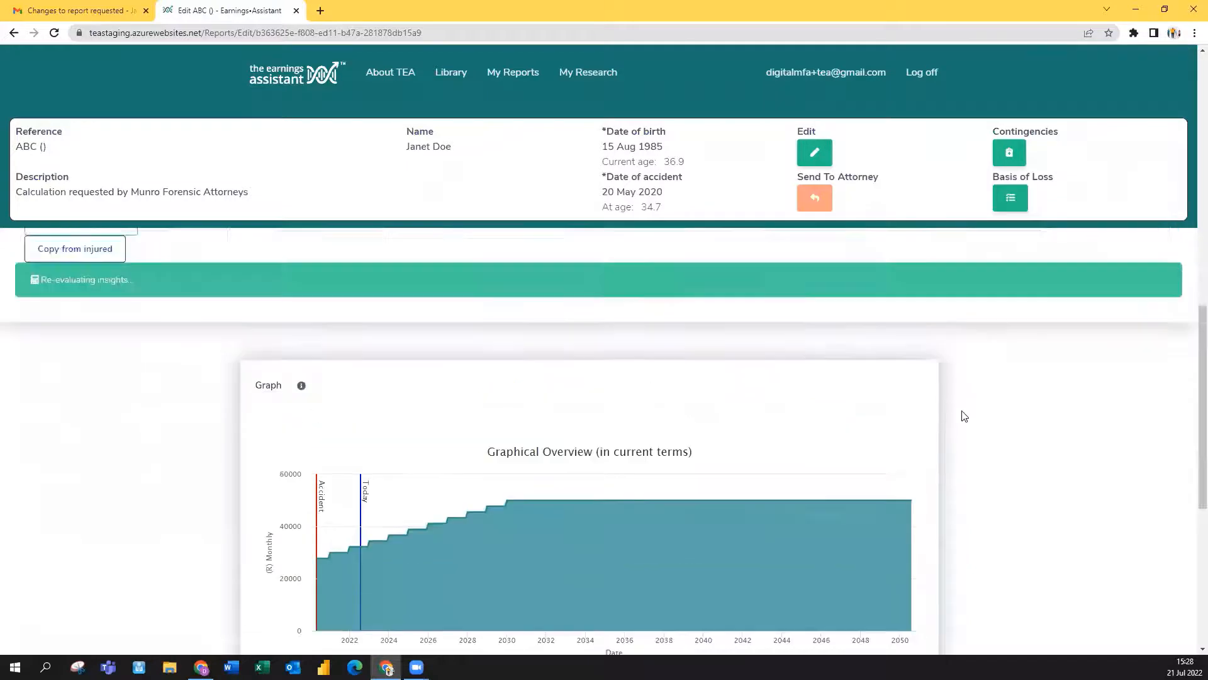
pyautogui.scroll(1, 920, 462)
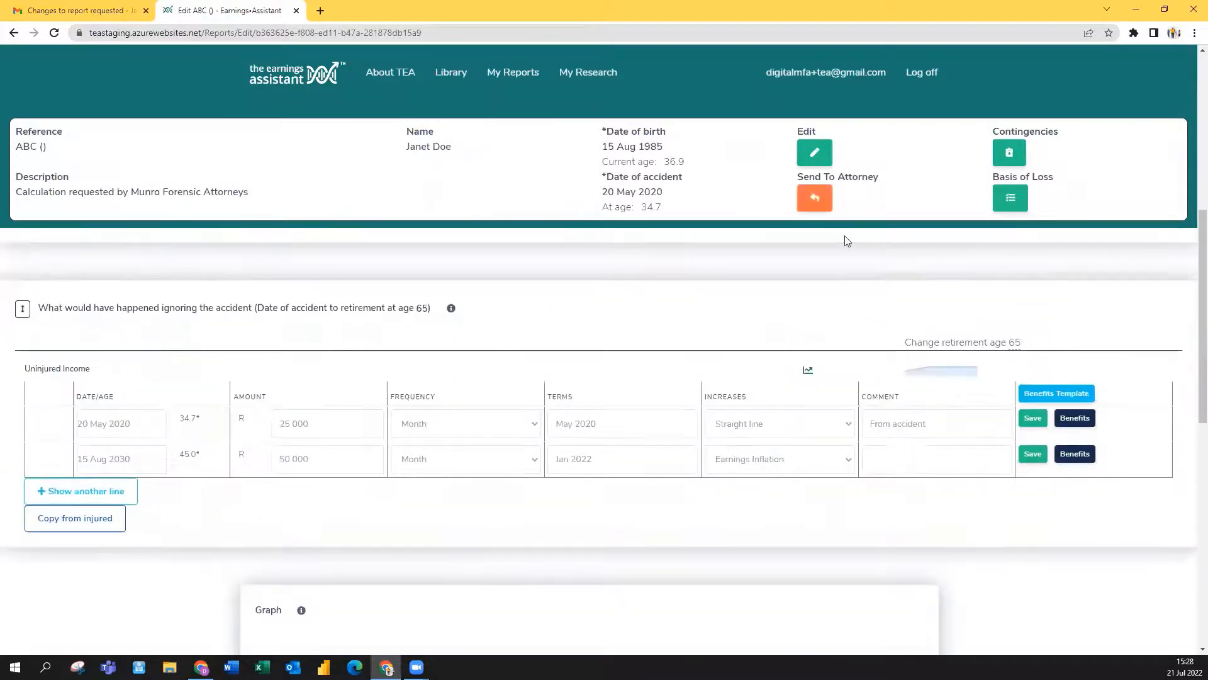
pyautogui.click(816, 200)
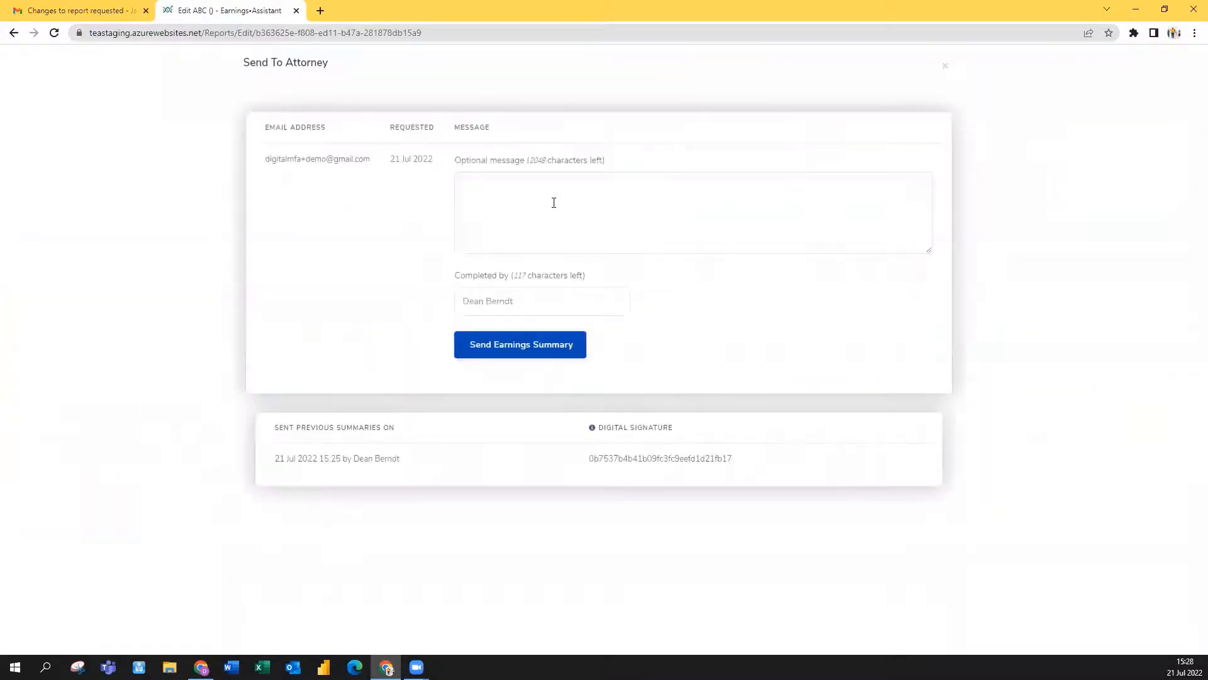
pyautogui.click(554, 202)
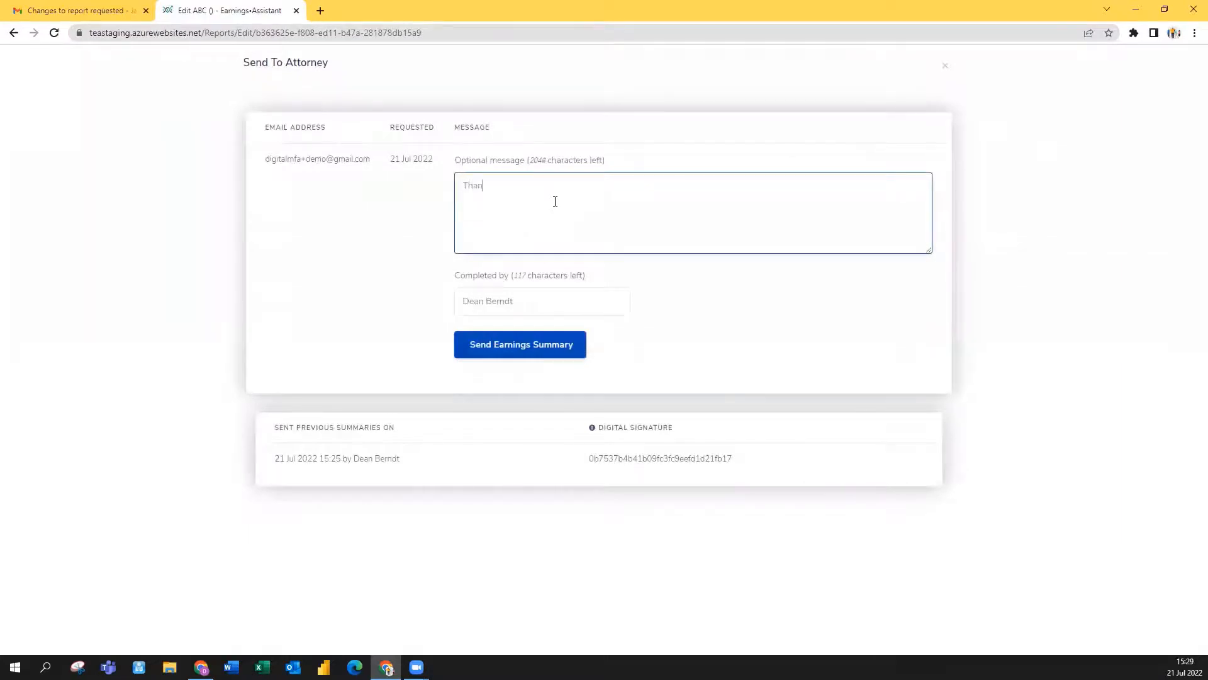
# Step: Send the revised earnings summary with the note 'Thanks for the pick up!'
pyautogui.write('Thanks for the pick up!')
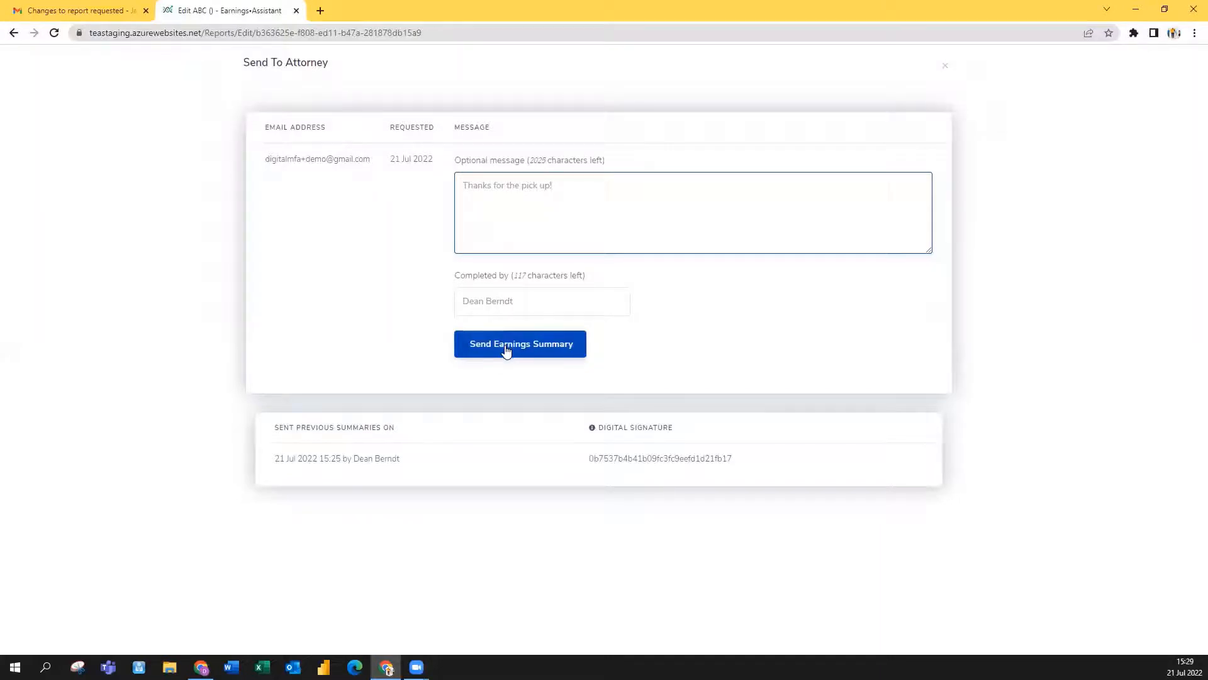
pyautogui.click(506, 350)
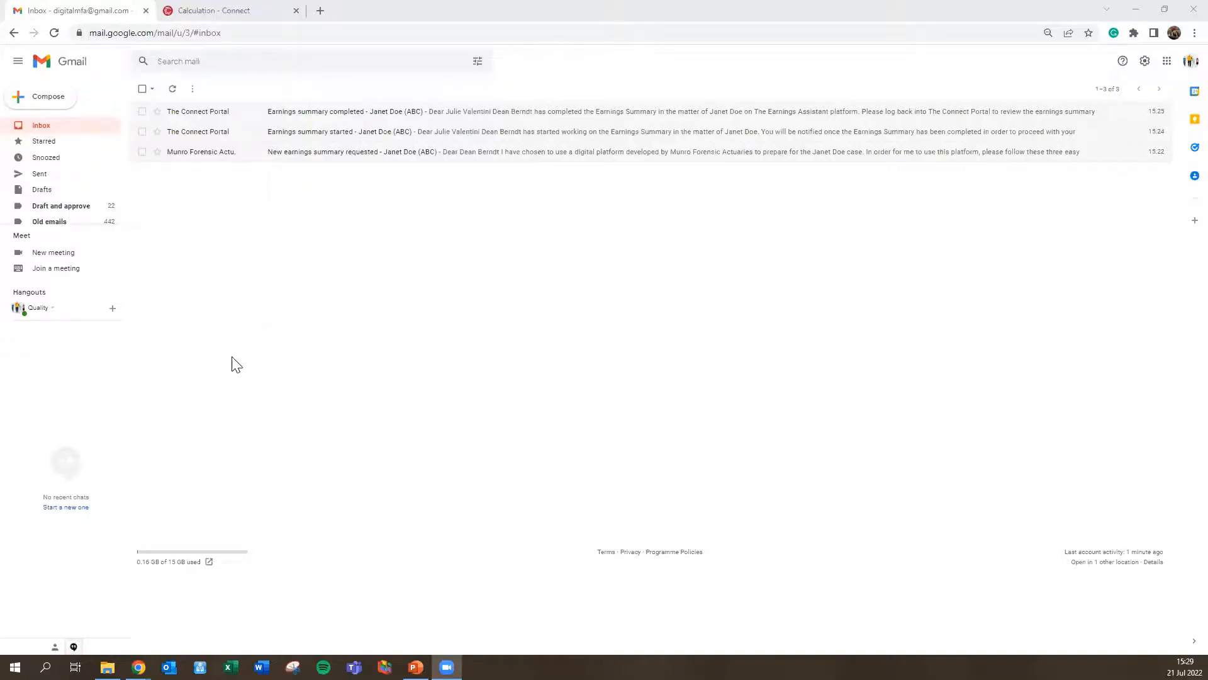
# Step: Open the 'Earnings summary completed' email and follow its link to the revised Connect calculation
pyautogui.click(60, 129)
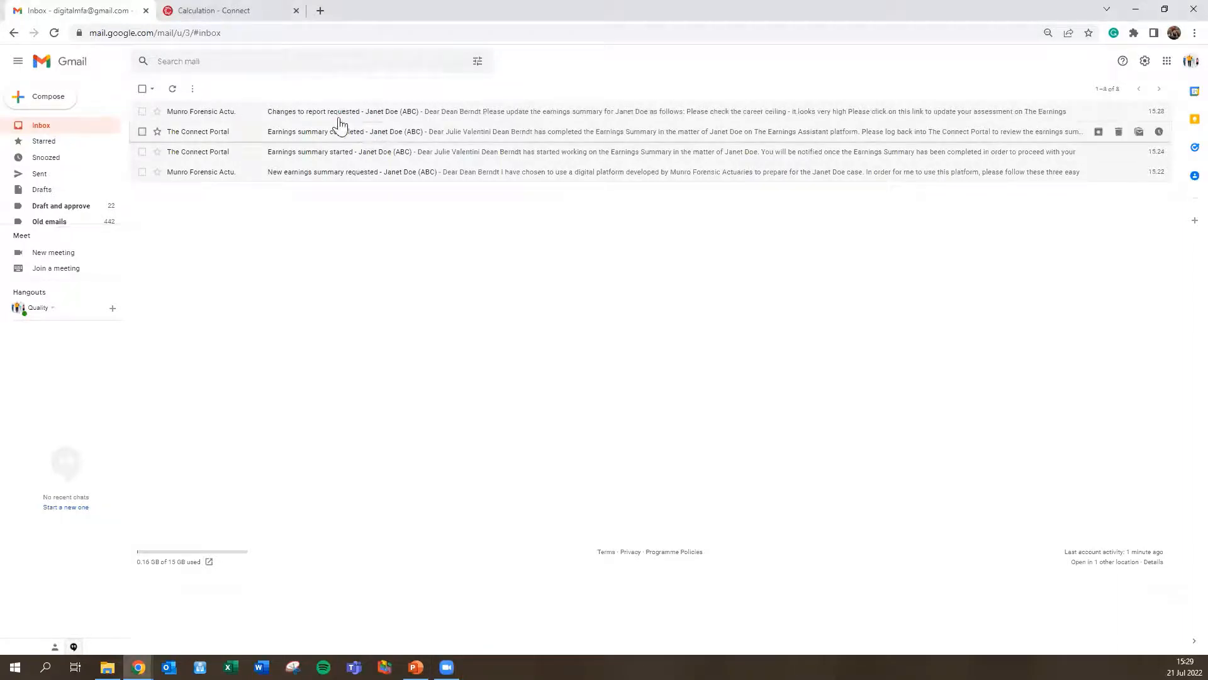
pyautogui.click(64, 130)
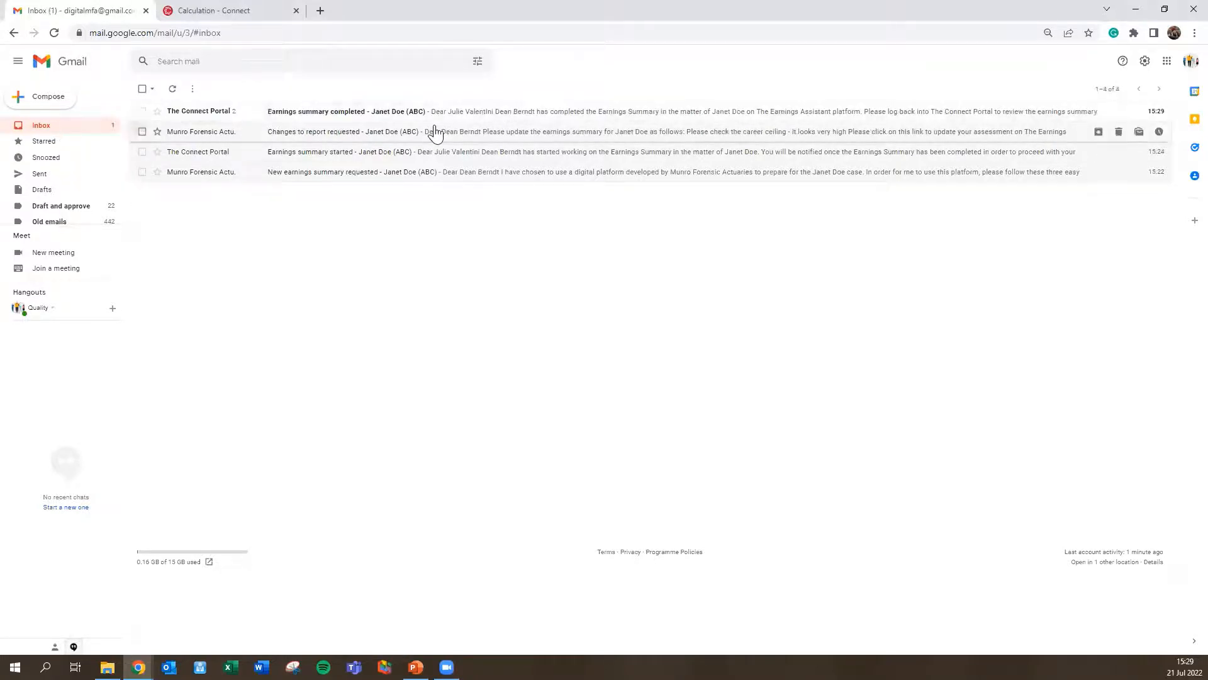
pyautogui.click(296, 113)
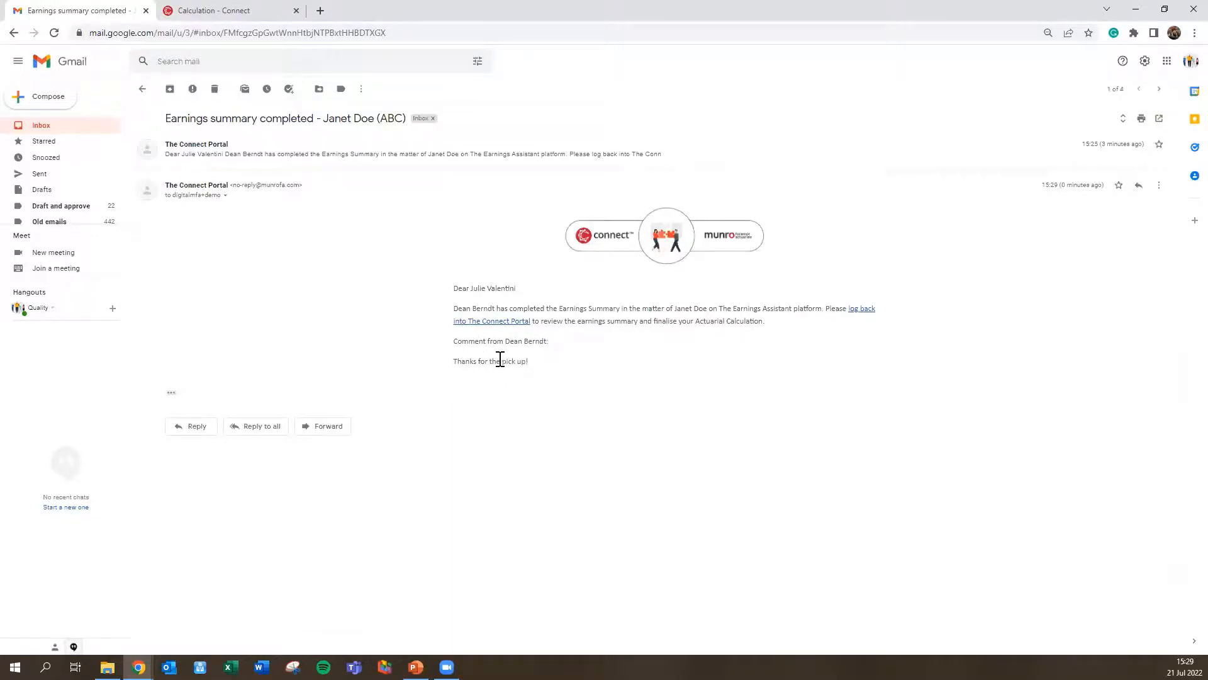
pyautogui.click(483, 325)
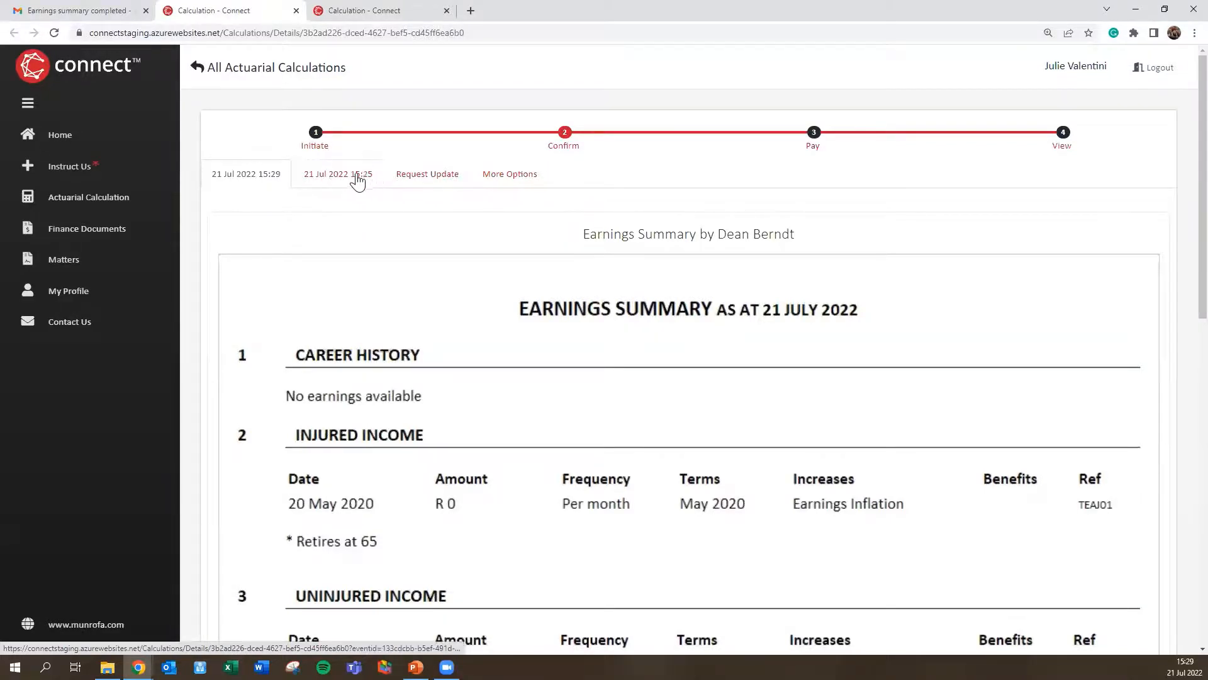
pyautogui.click(345, 187)
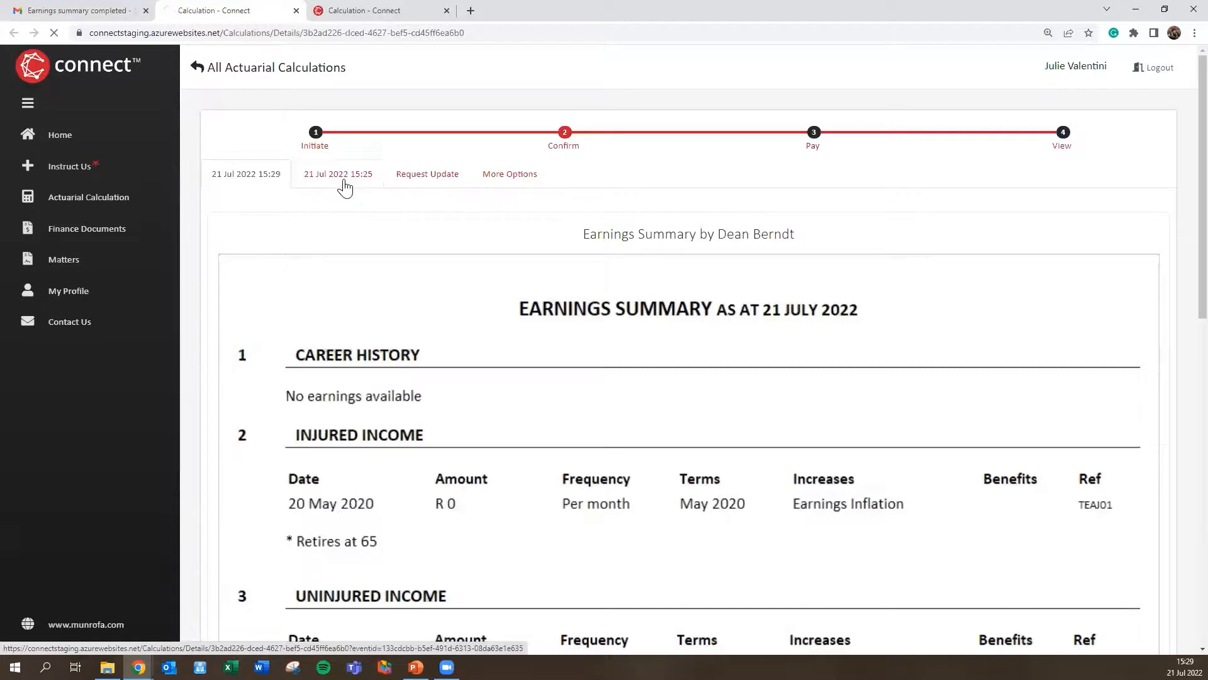
pyautogui.scroll(-3, 464, 288)
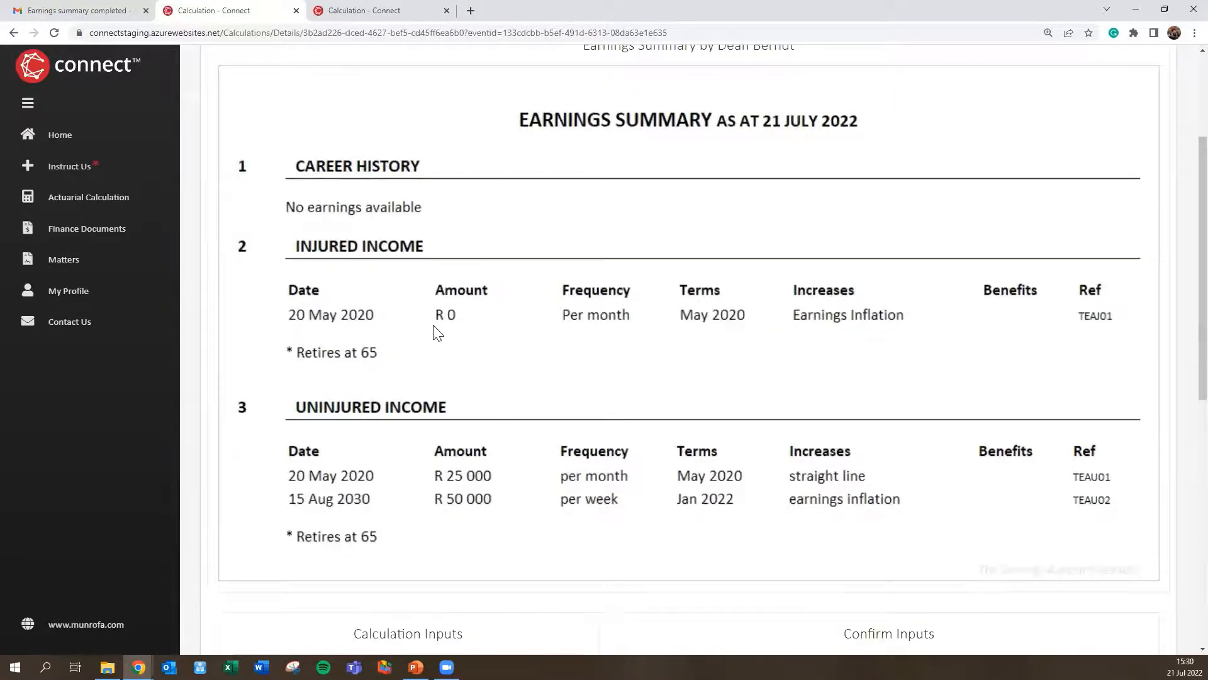
pyautogui.scroll(3, 441, 335)
pyautogui.click(251, 177)
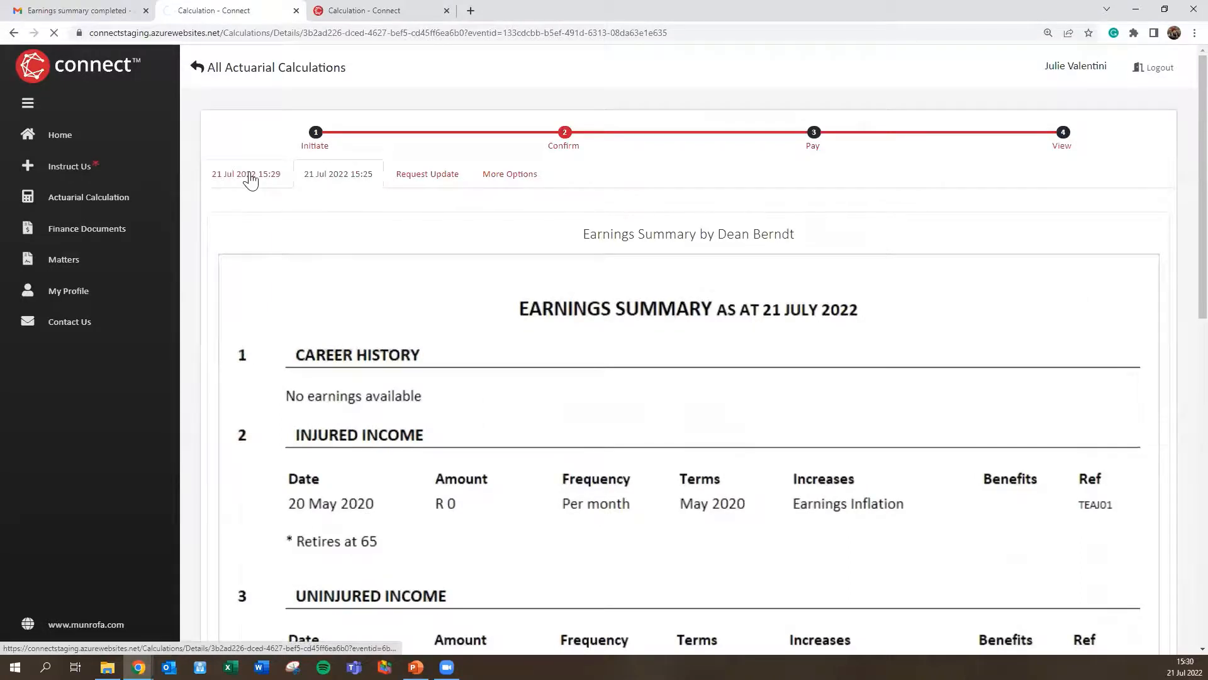
pyautogui.scroll(-5, 516, 365)
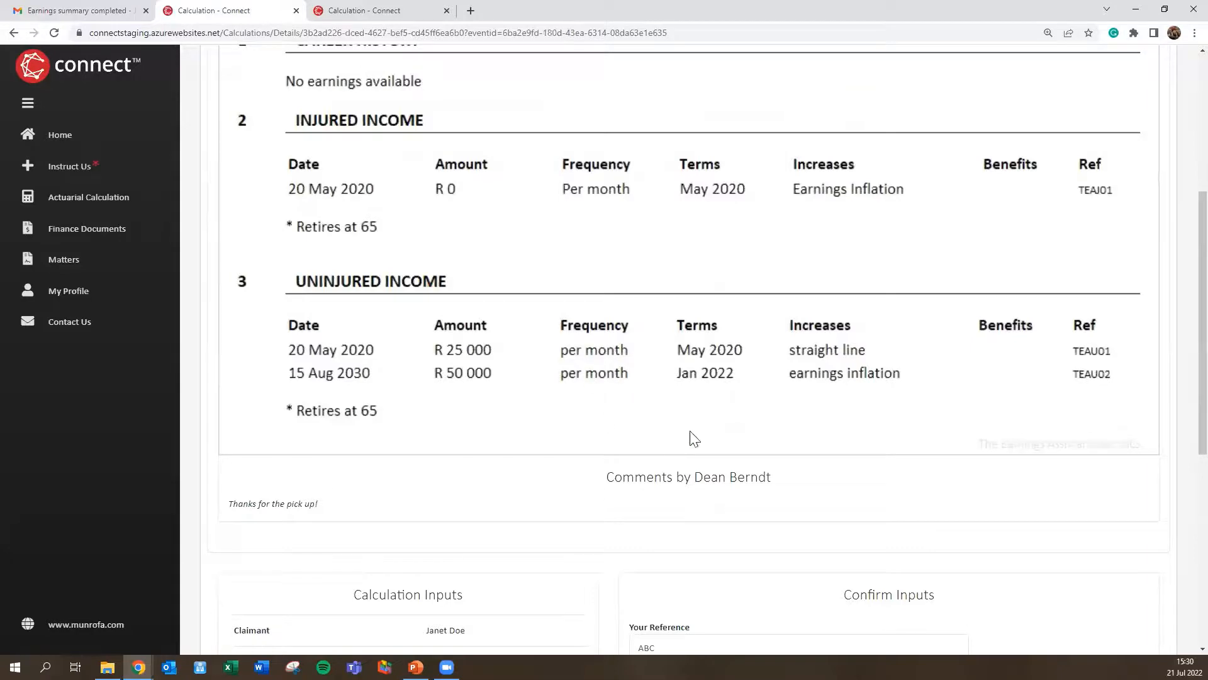
pyautogui.scroll(-5, 694, 439)
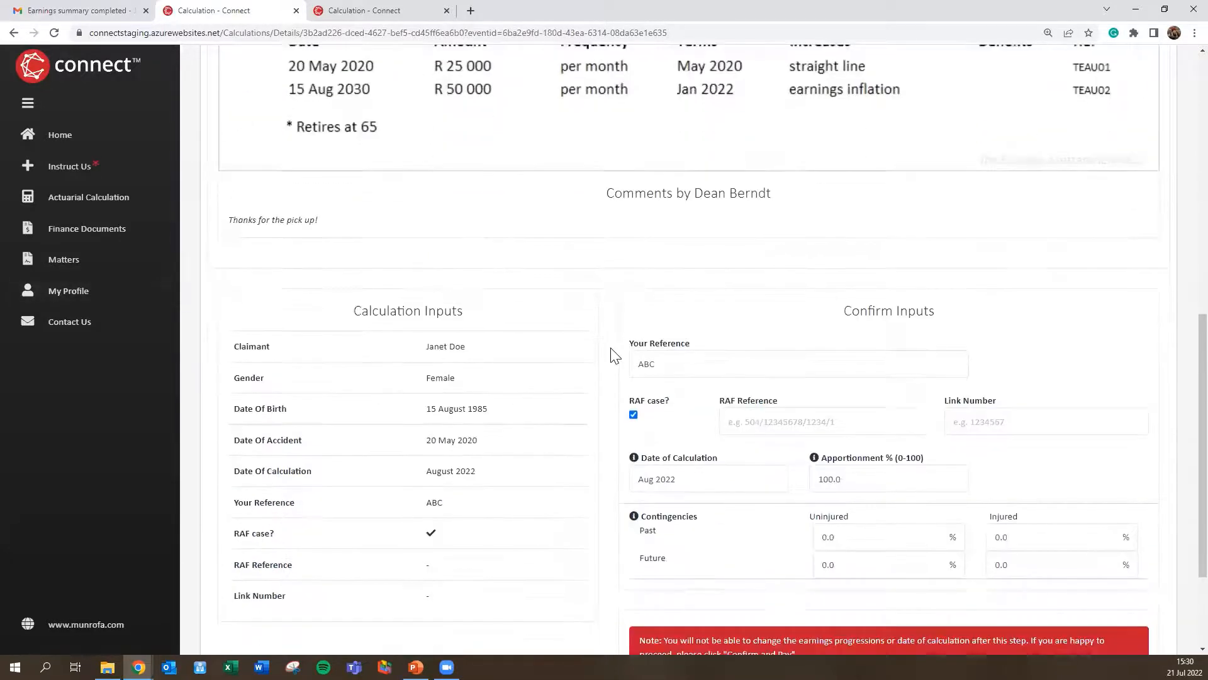
pyautogui.scroll(-2, 614, 355)
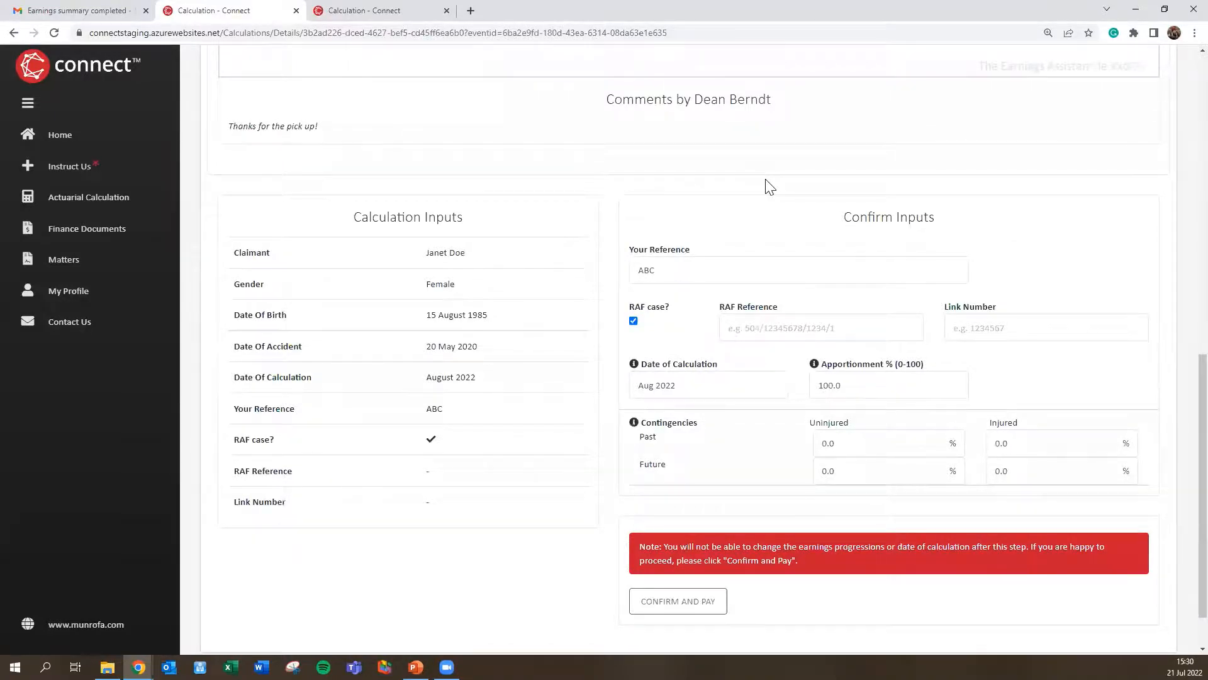
pyautogui.scroll(5, 761, 188)
pyautogui.scroll(2, 606, 227)
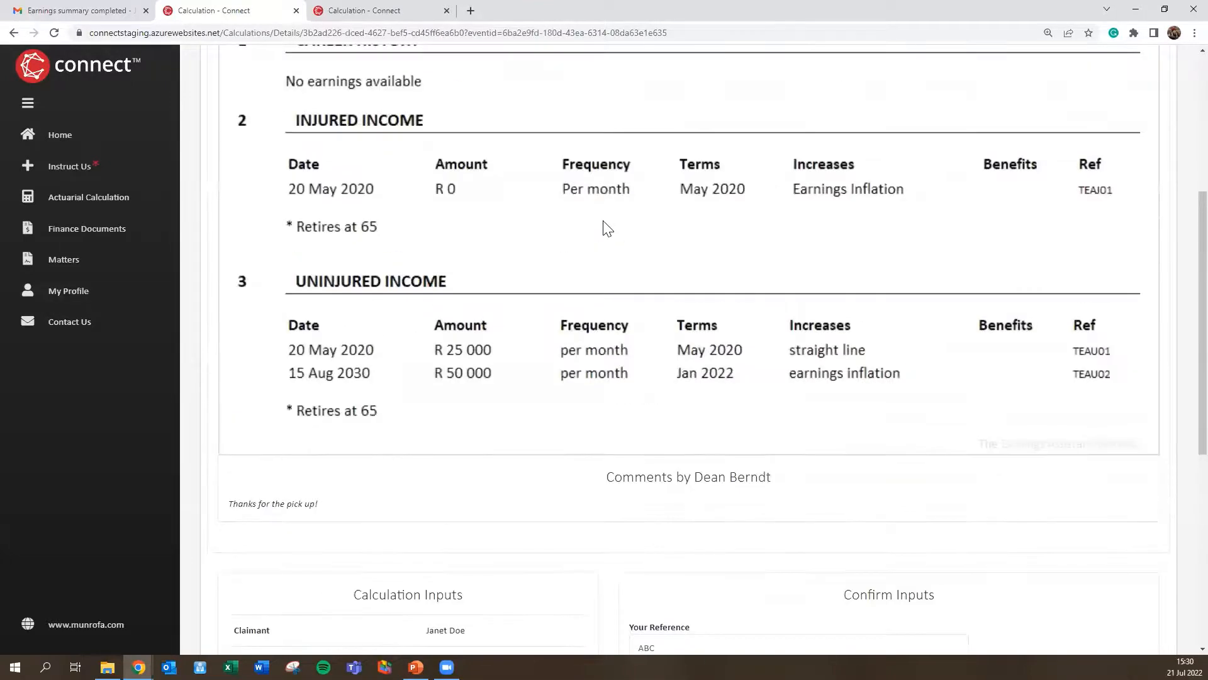
pyautogui.scroll(3, 605, 228)
pyautogui.scroll(-8, 605, 227)
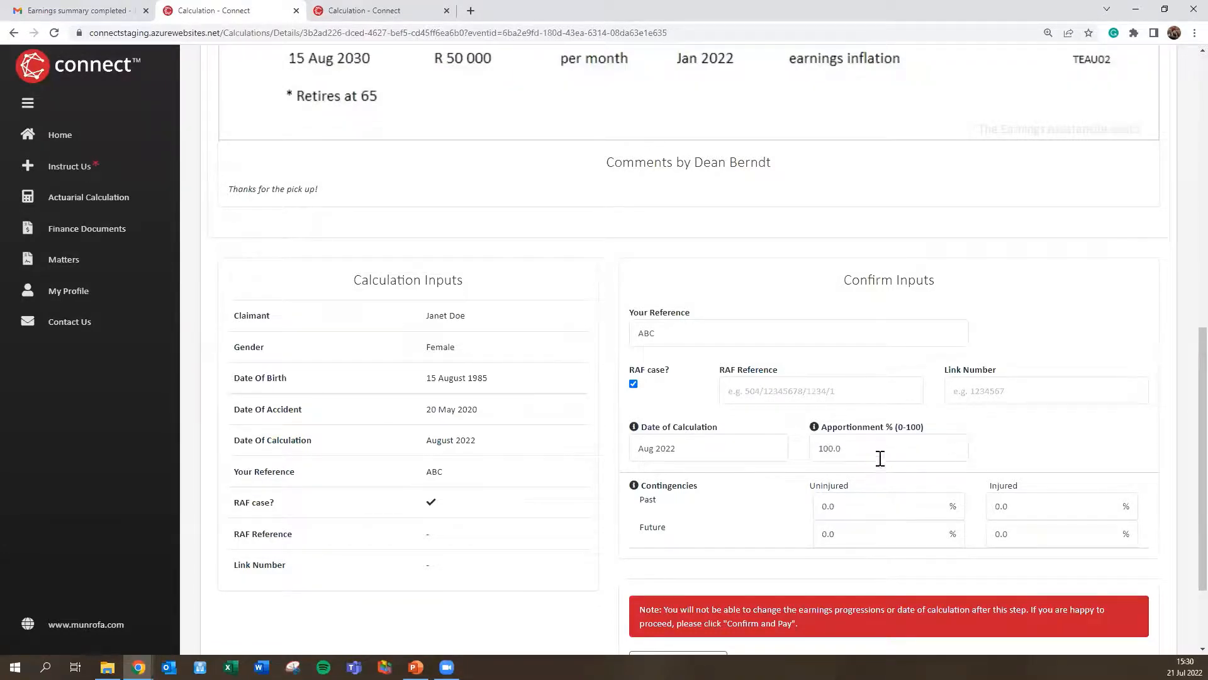
pyautogui.moveTo(632, 432)
pyautogui.scroll(-2, 799, 444)
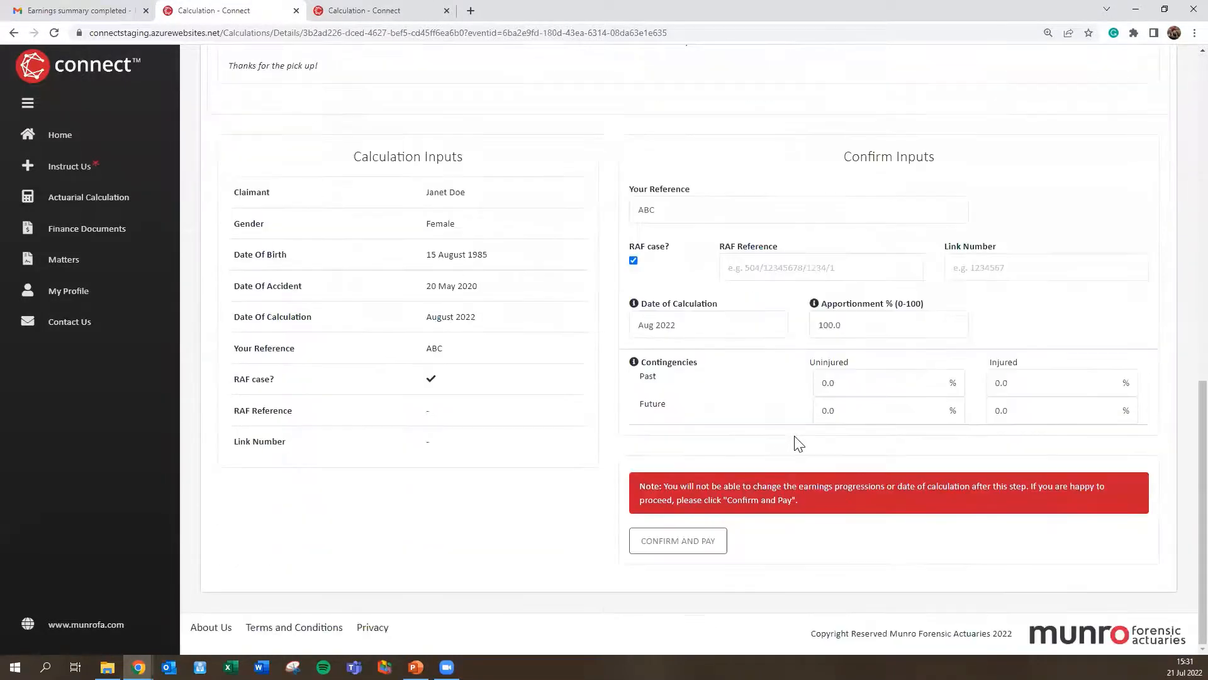
# Step: Confirm the calculation inputs and continue to PayFast checkout for the R 8,500.00 fee
pyautogui.click(698, 544)
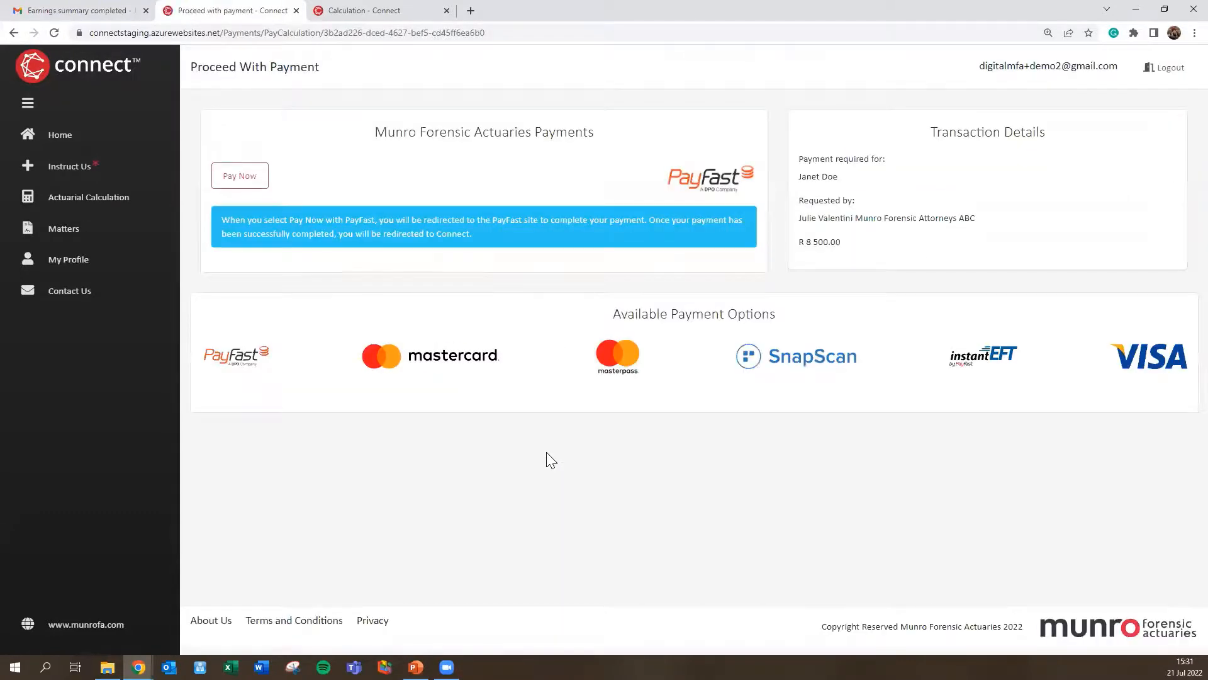
pyautogui.click(253, 181)
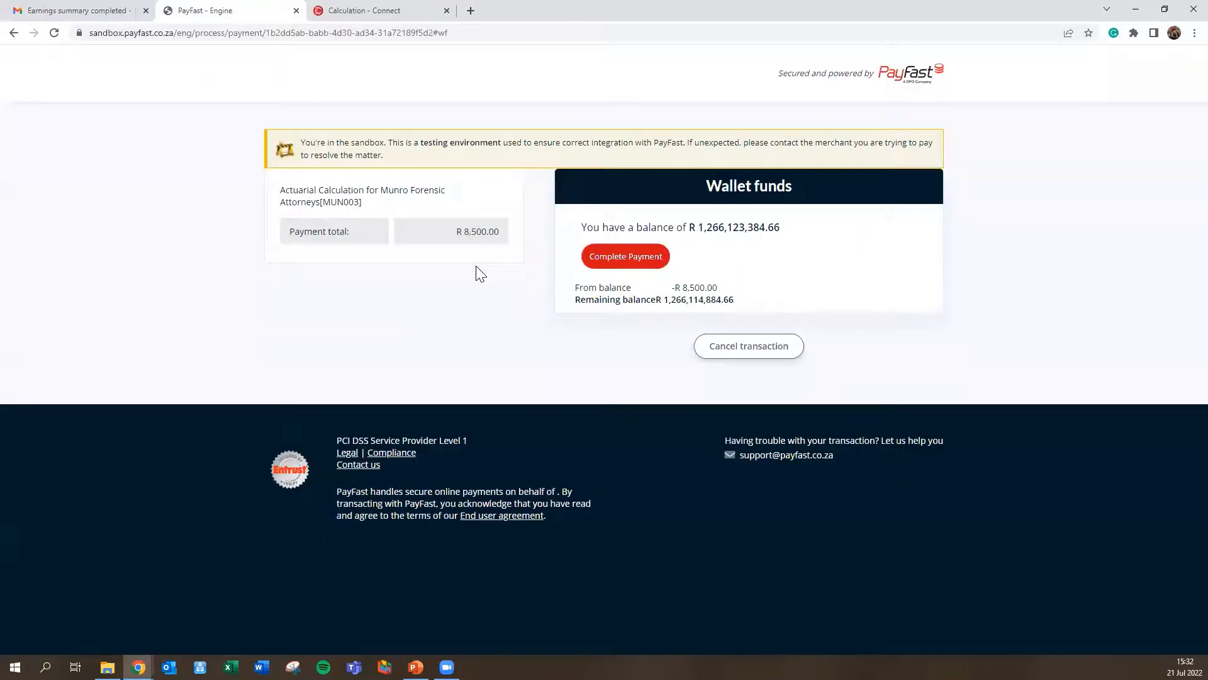
# Step: Pay the R 8,500.00 with wallet funds, then return to the Gmail inbox list
pyautogui.click(633, 255)
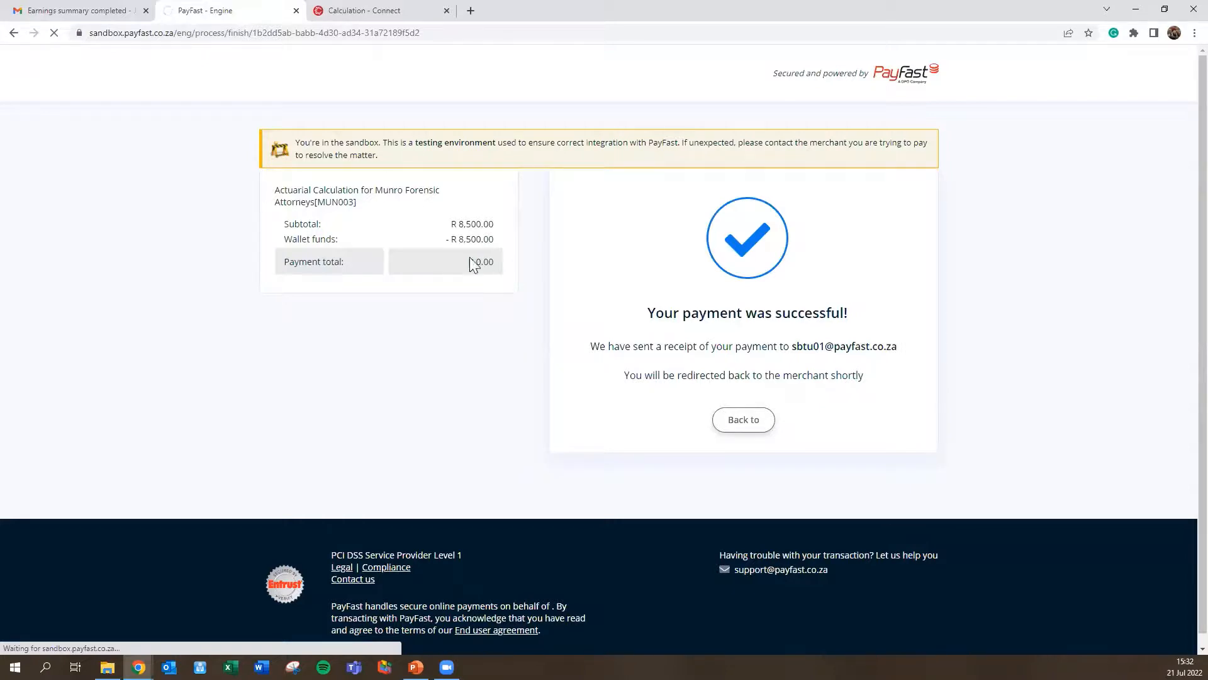
pyautogui.click(88, 11)
pyautogui.click(52, 127)
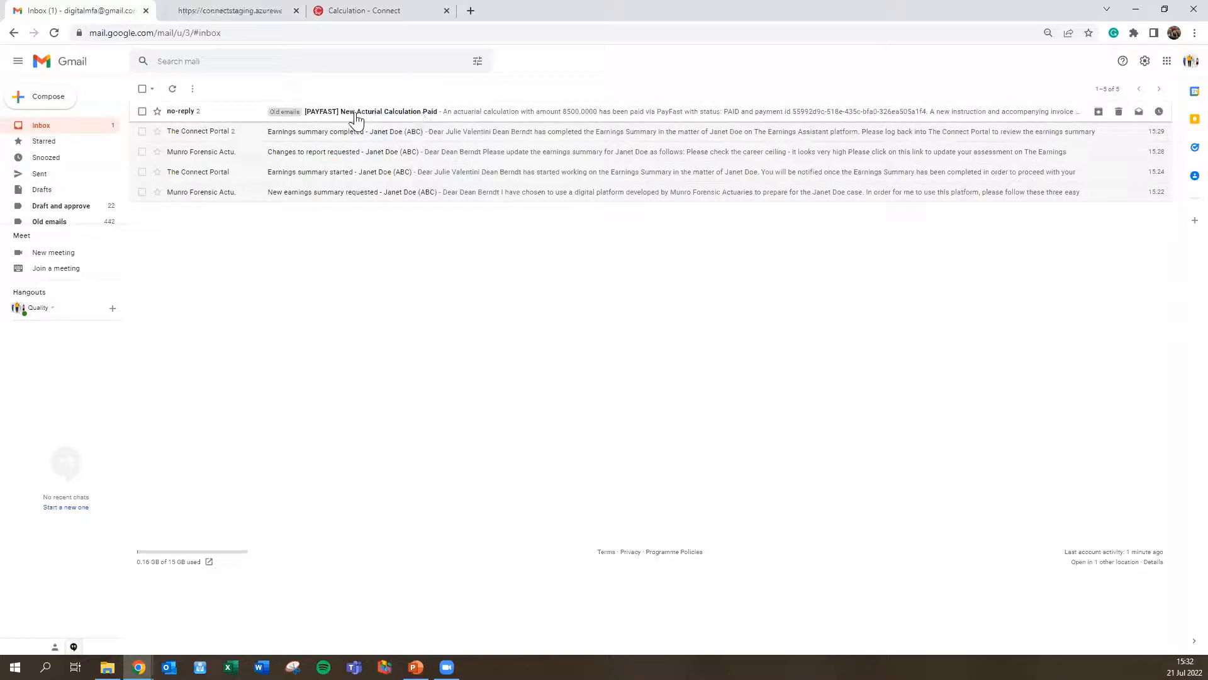
# Step: View the paid actuarial calculation from the payment success page, then return to Gmail
pyautogui.click(214, 11)
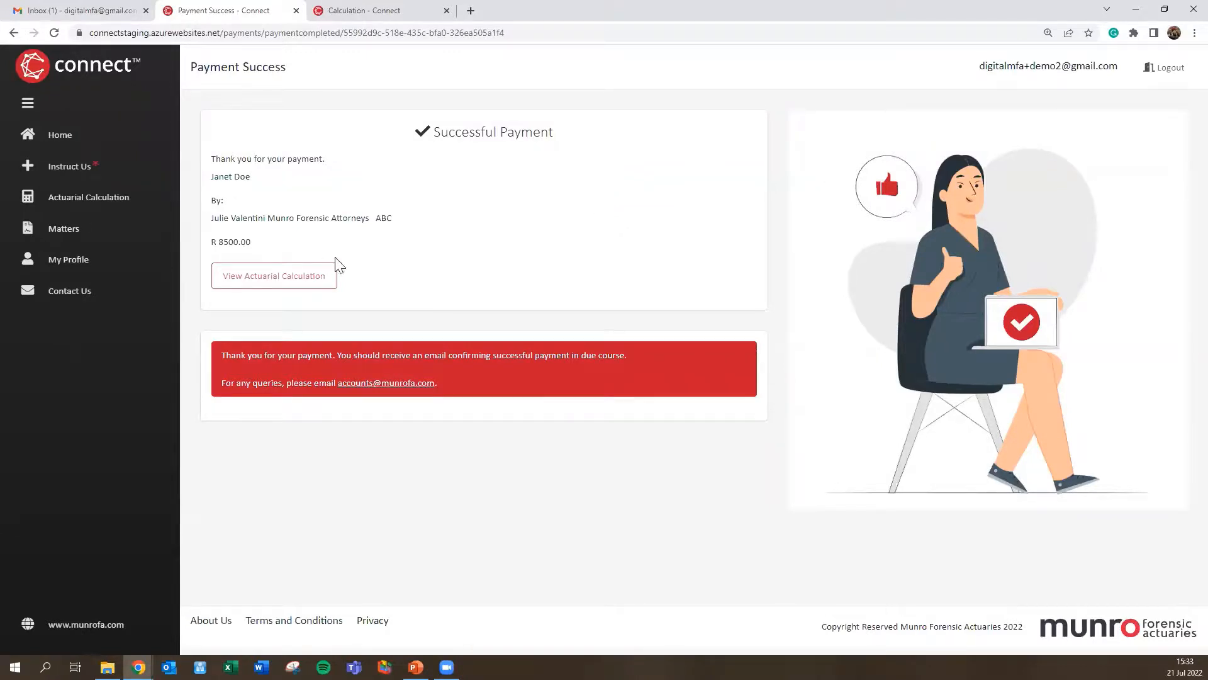
pyautogui.click(270, 282)
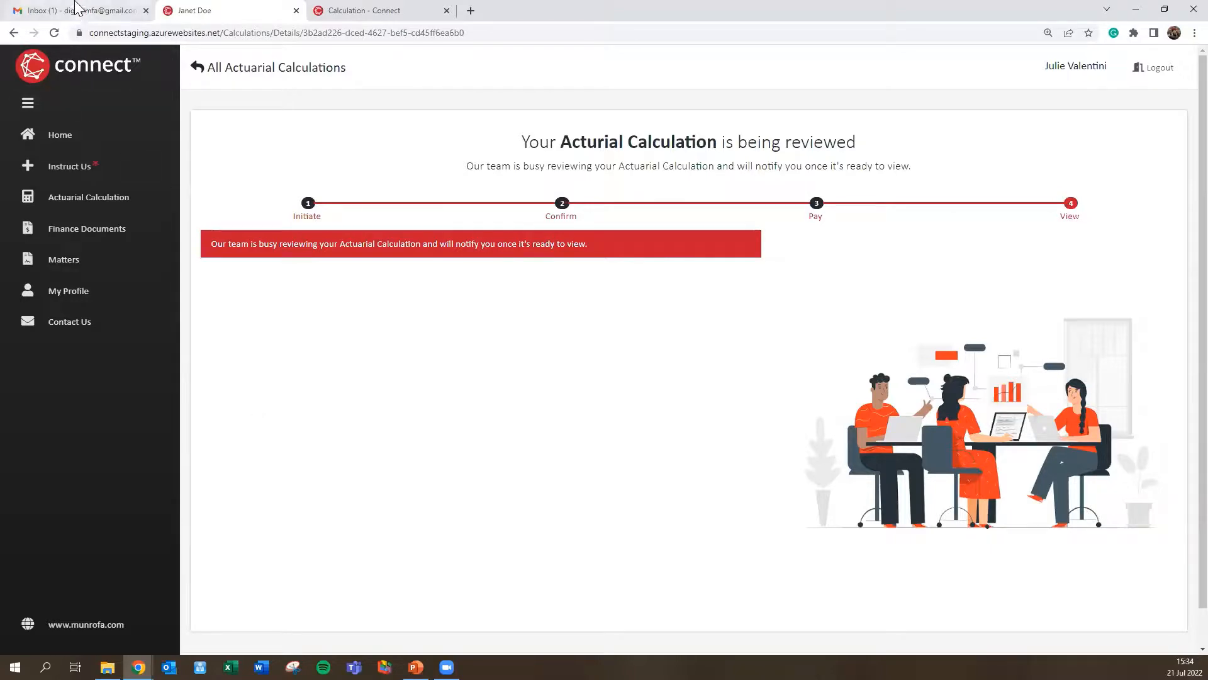
pyautogui.click(75, 10)
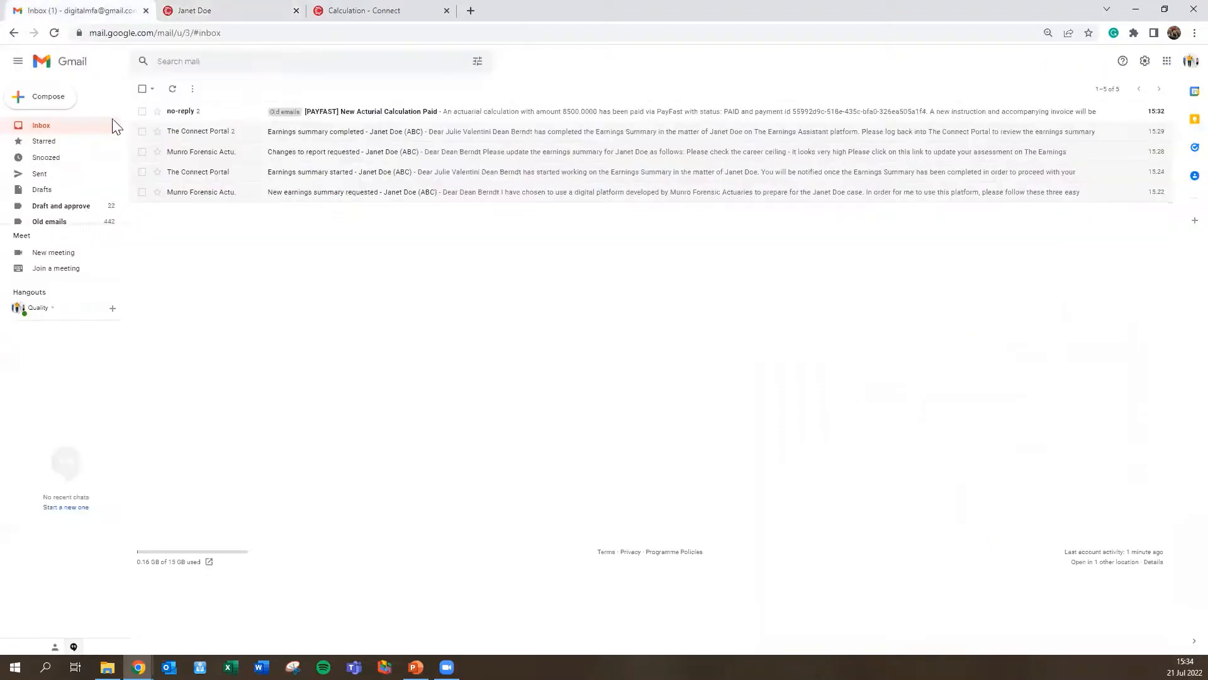
# Step: Open the 'Actuarial Calculation completed' email and follow its link to the finished report
pyautogui.click(51, 128)
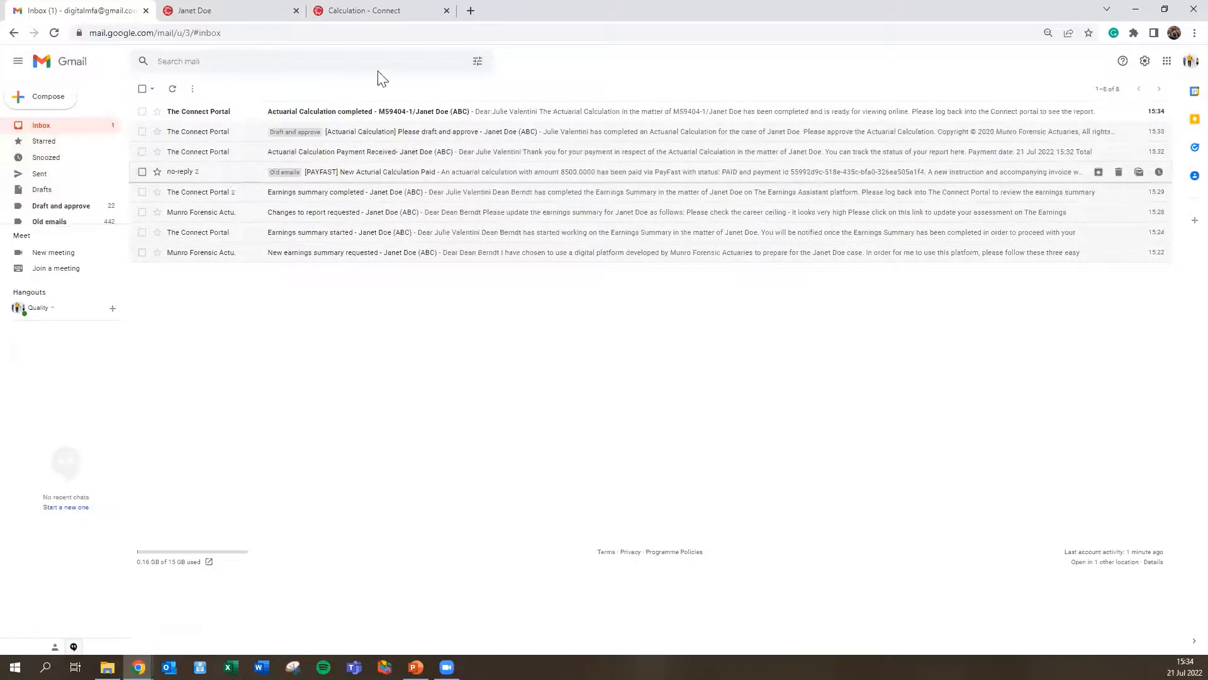
pyautogui.click(357, 119)
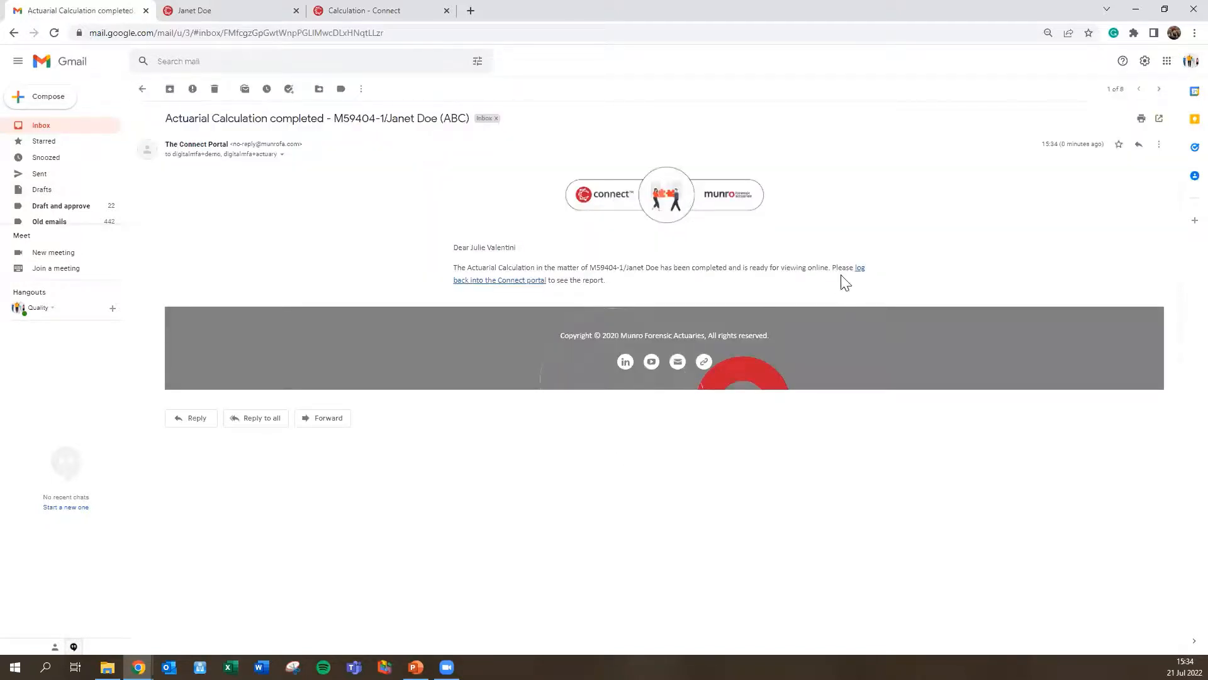
pyautogui.click(859, 270)
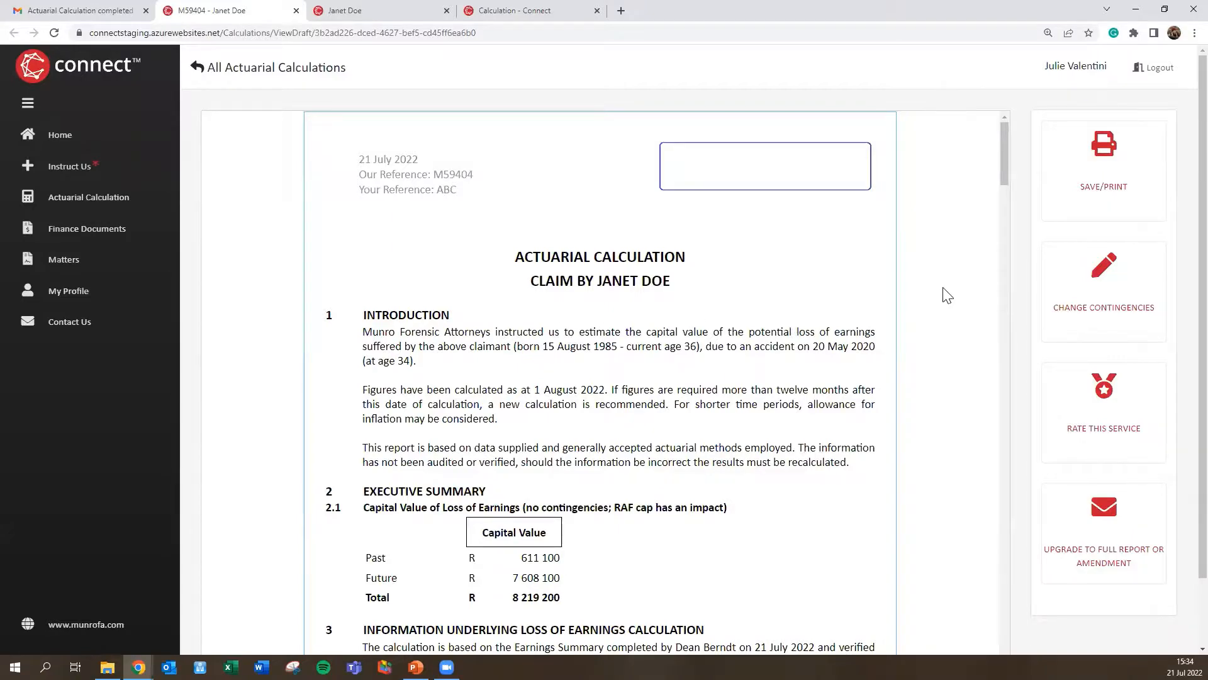
# Step: Scroll from the R 8 219 200 executive summary down to the methodology annexure, then back up
pyautogui.scroll(-4, 948, 296)
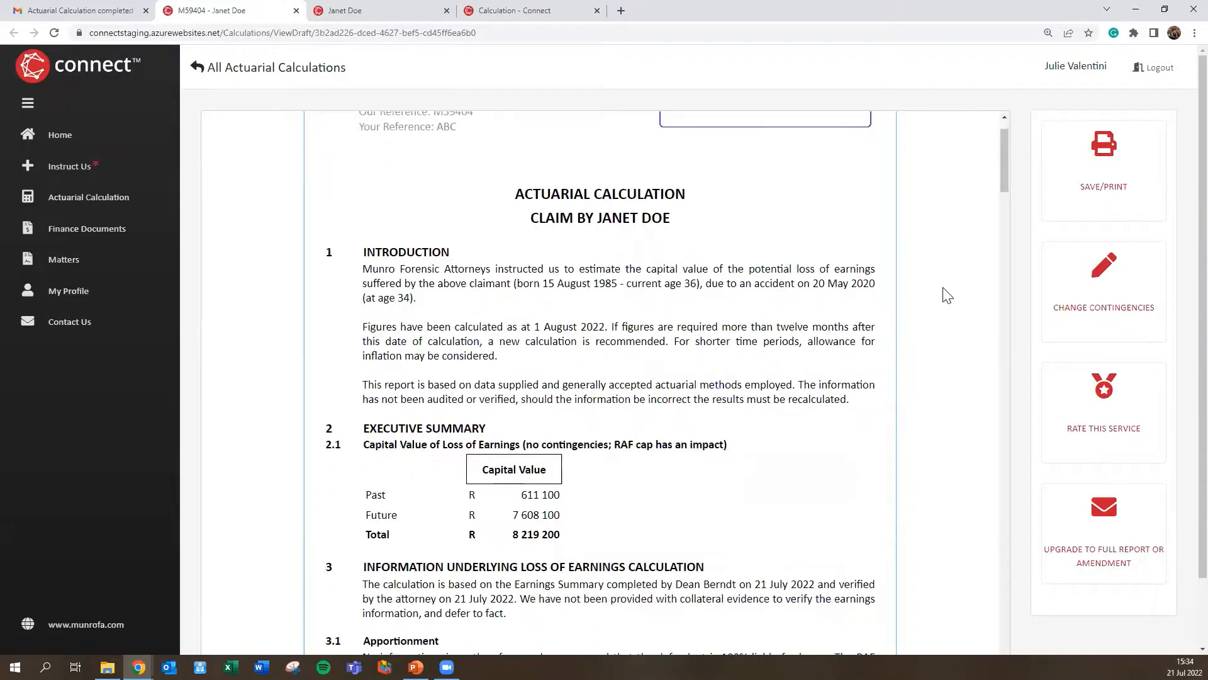
pyautogui.scroll(-1, 947, 296)
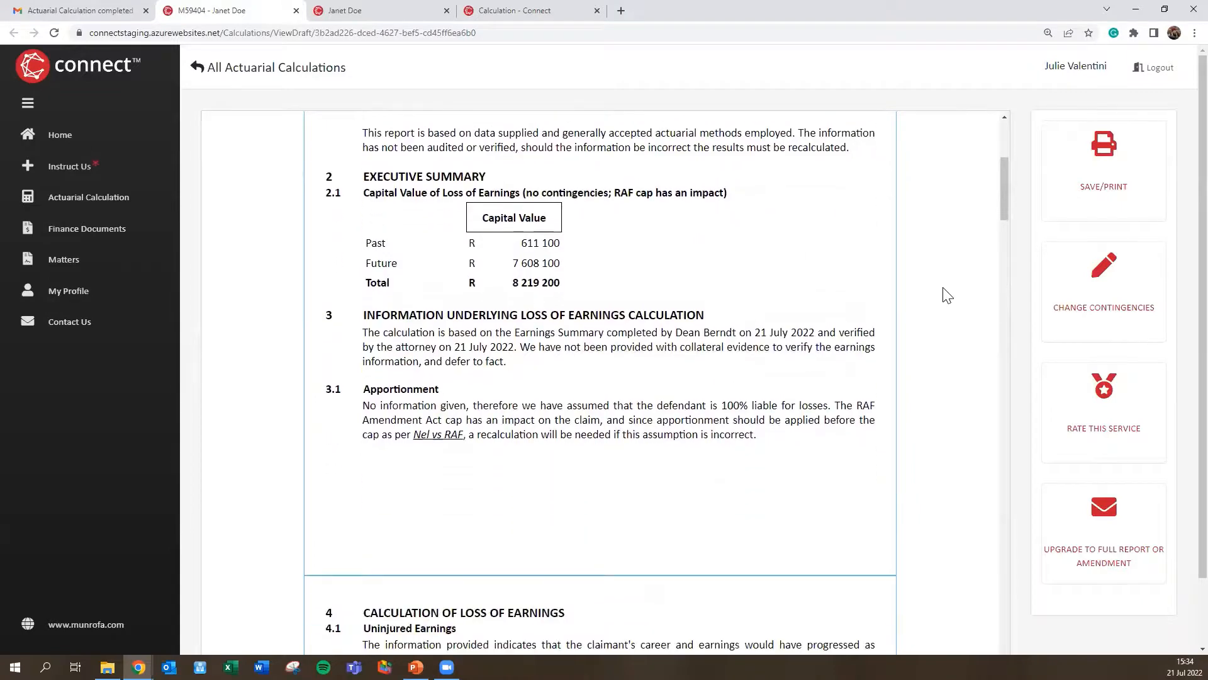
pyautogui.scroll(-1, 947, 295)
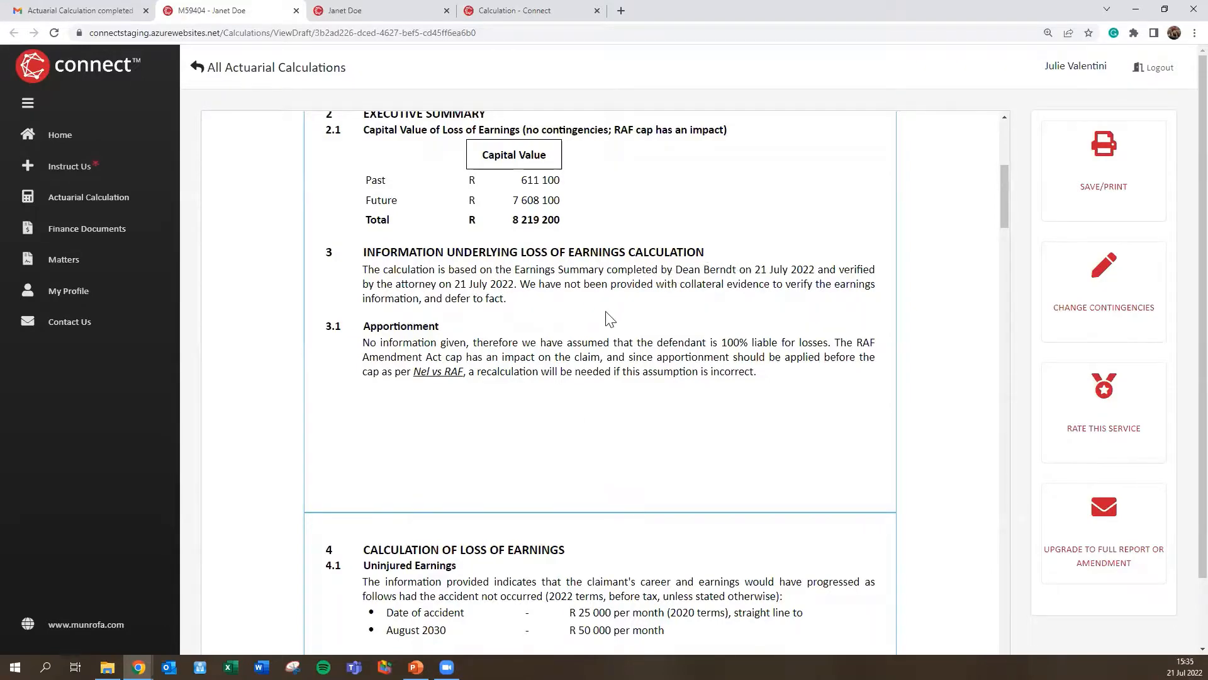
pyautogui.scroll(-1, 609, 319)
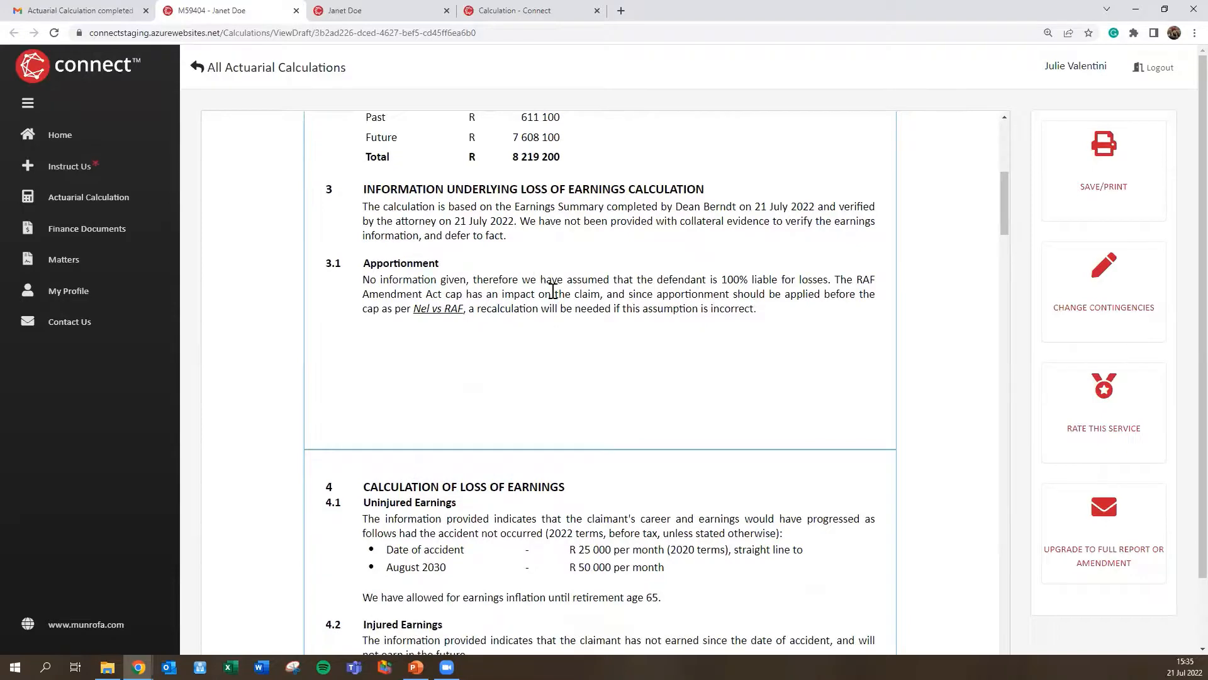
pyautogui.scroll(-4, 552, 302)
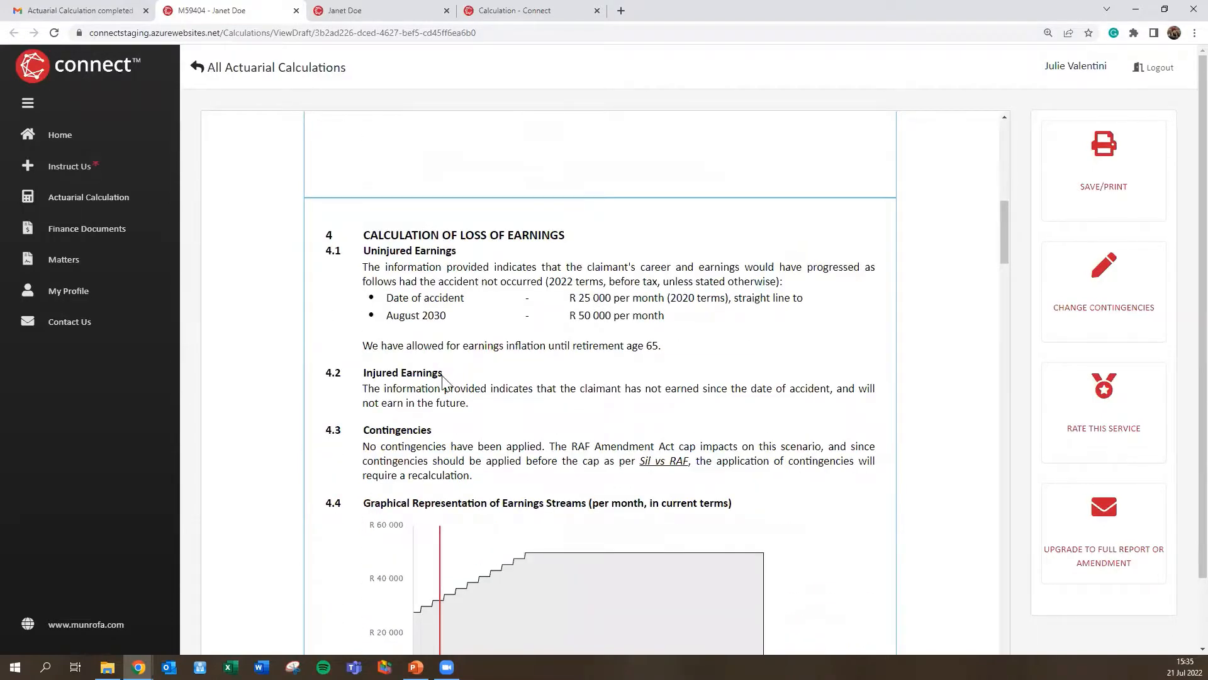
pyautogui.scroll(-5, 506, 341)
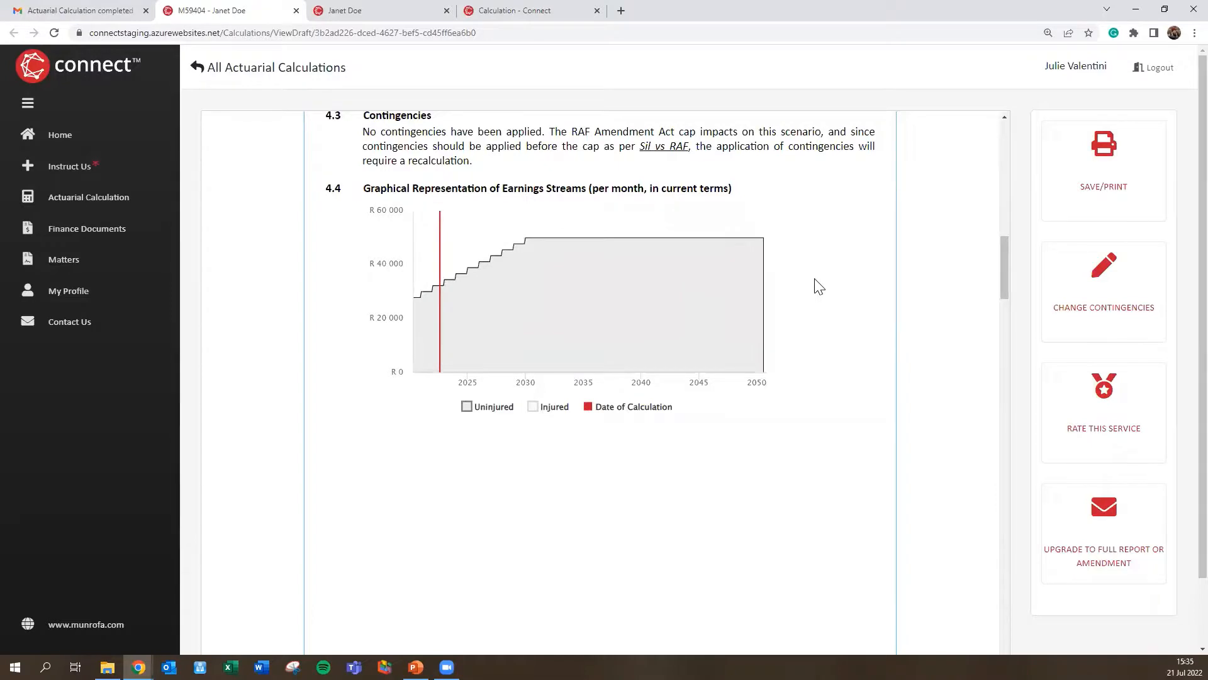
pyautogui.scroll(-8, 818, 286)
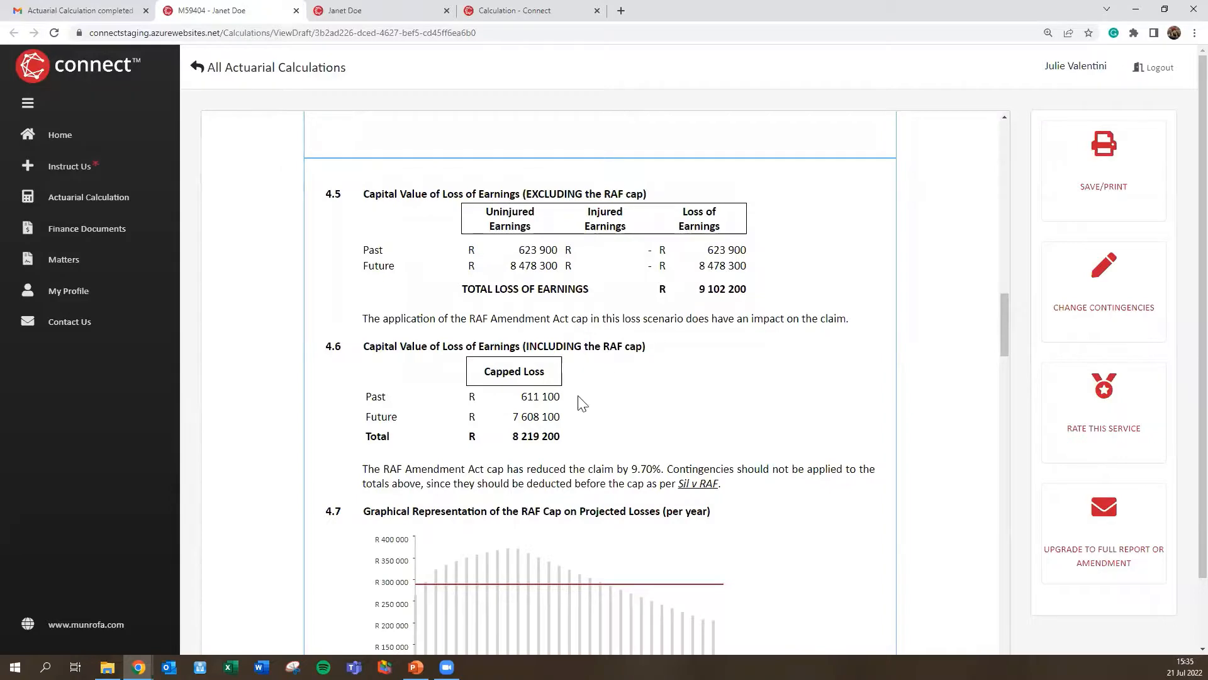
pyautogui.scroll(-4, 667, 384)
pyautogui.scroll(-7, 669, 382)
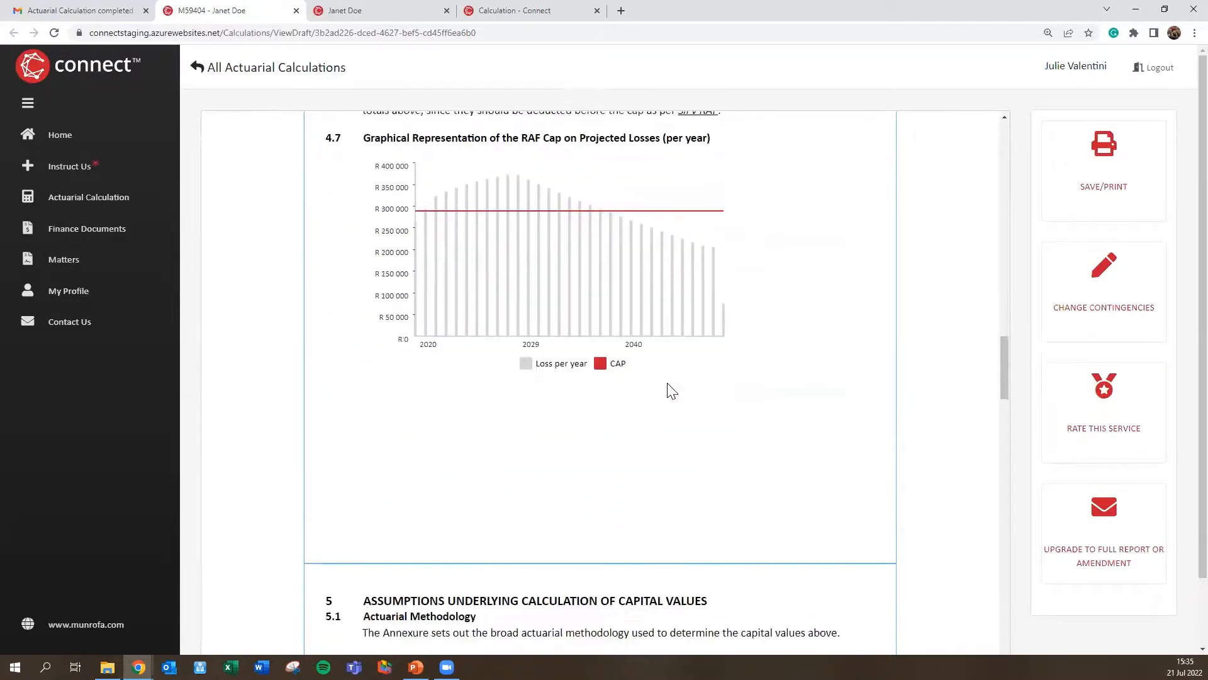
pyautogui.scroll(-1, 667, 383)
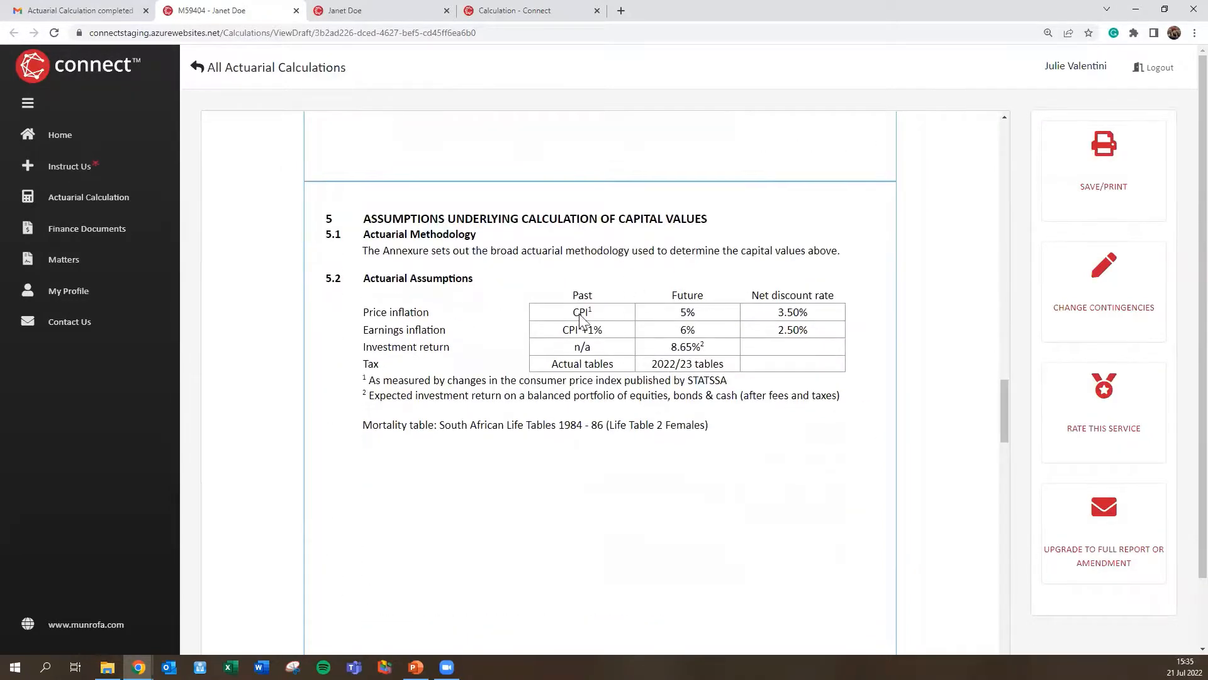
pyautogui.scroll(-8, 590, 400)
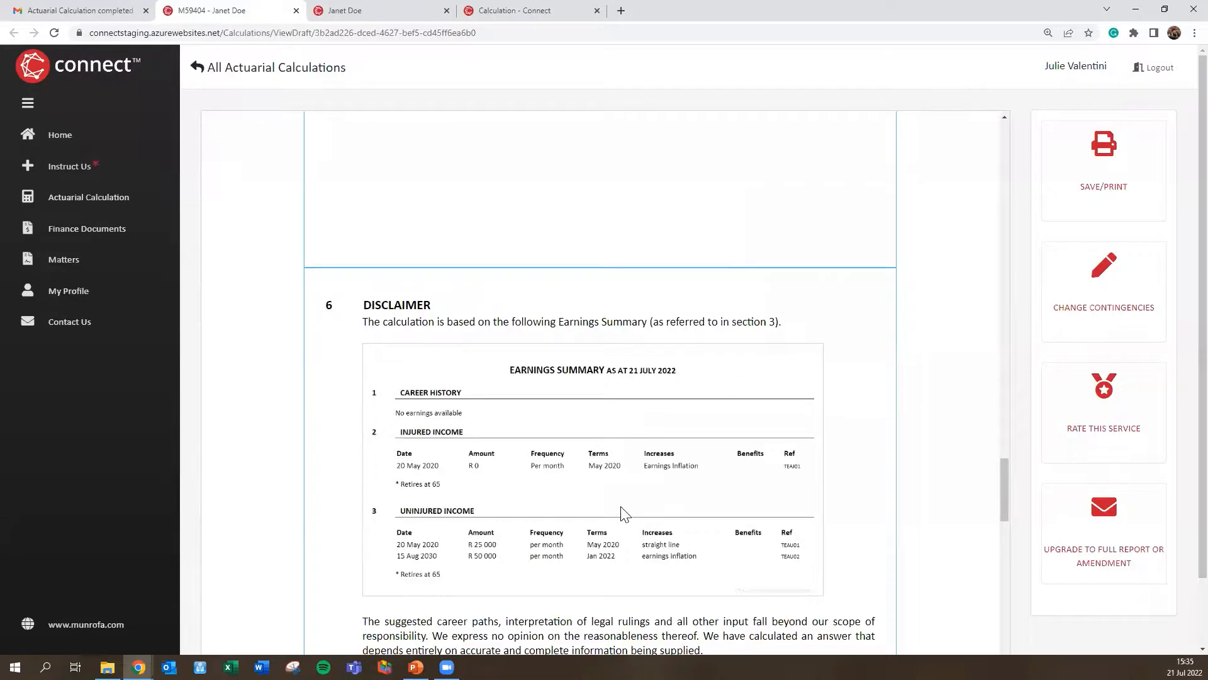
pyautogui.scroll(-6, 623, 513)
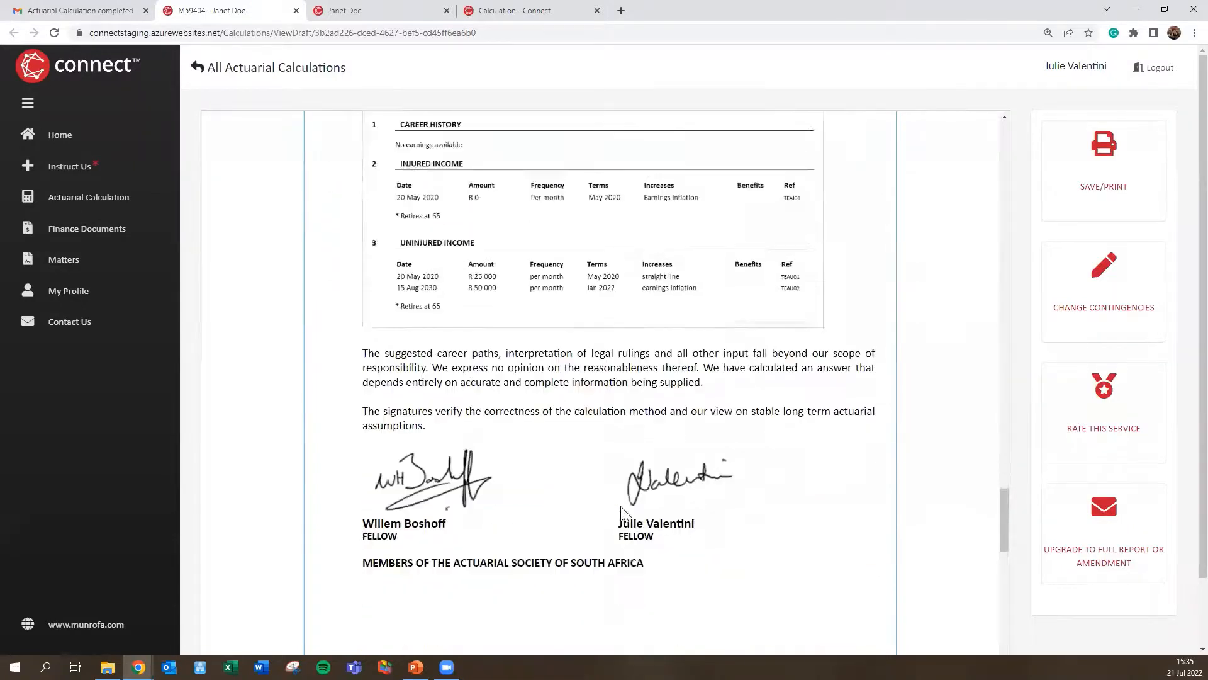
pyautogui.scroll(-1, 623, 512)
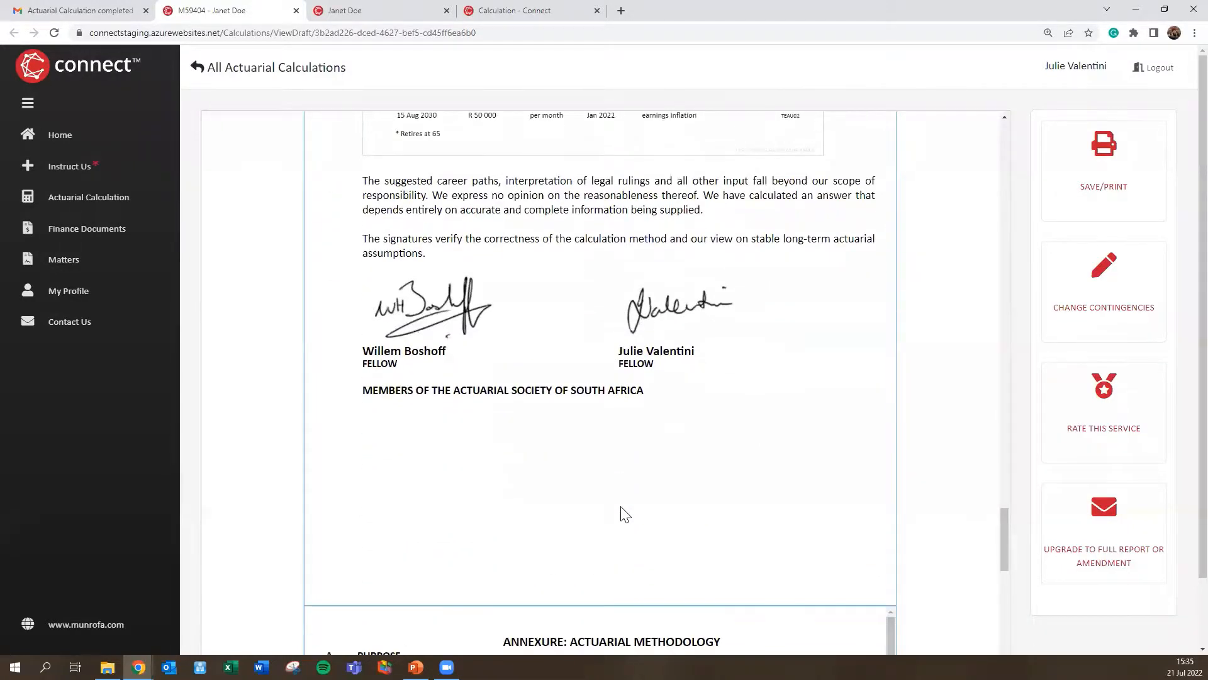
pyautogui.scroll(-10, 625, 514)
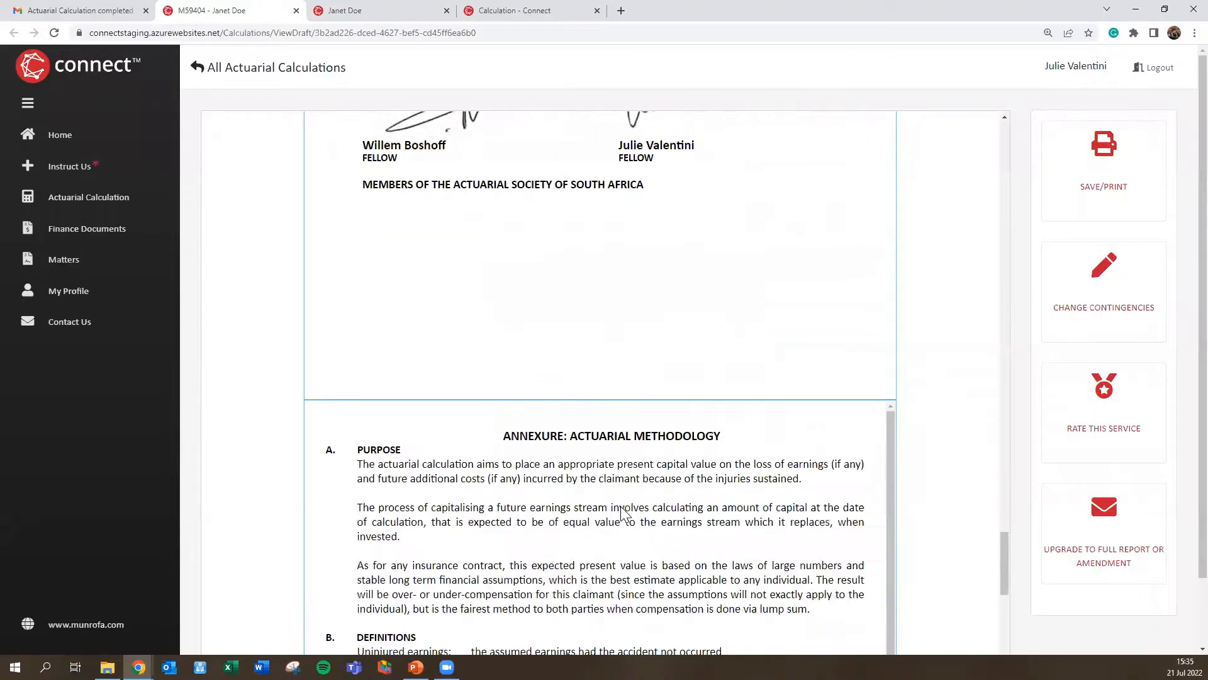
pyautogui.scroll(20, 622, 507)
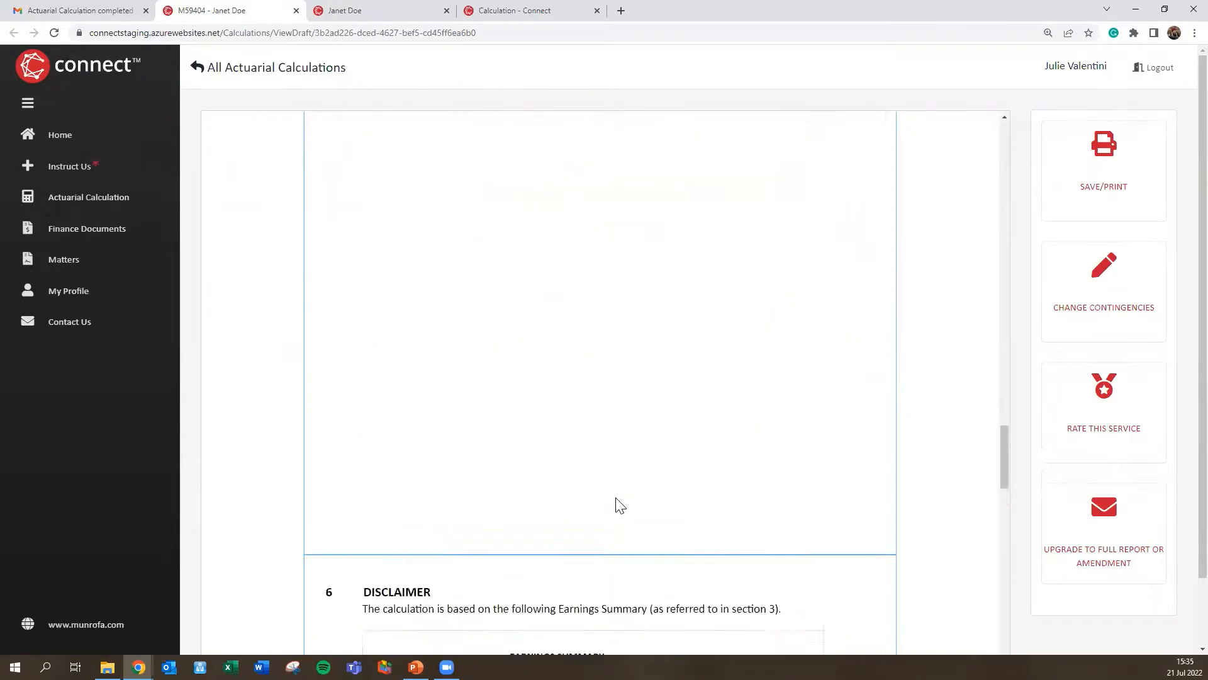
pyautogui.scroll(8, 614, 479)
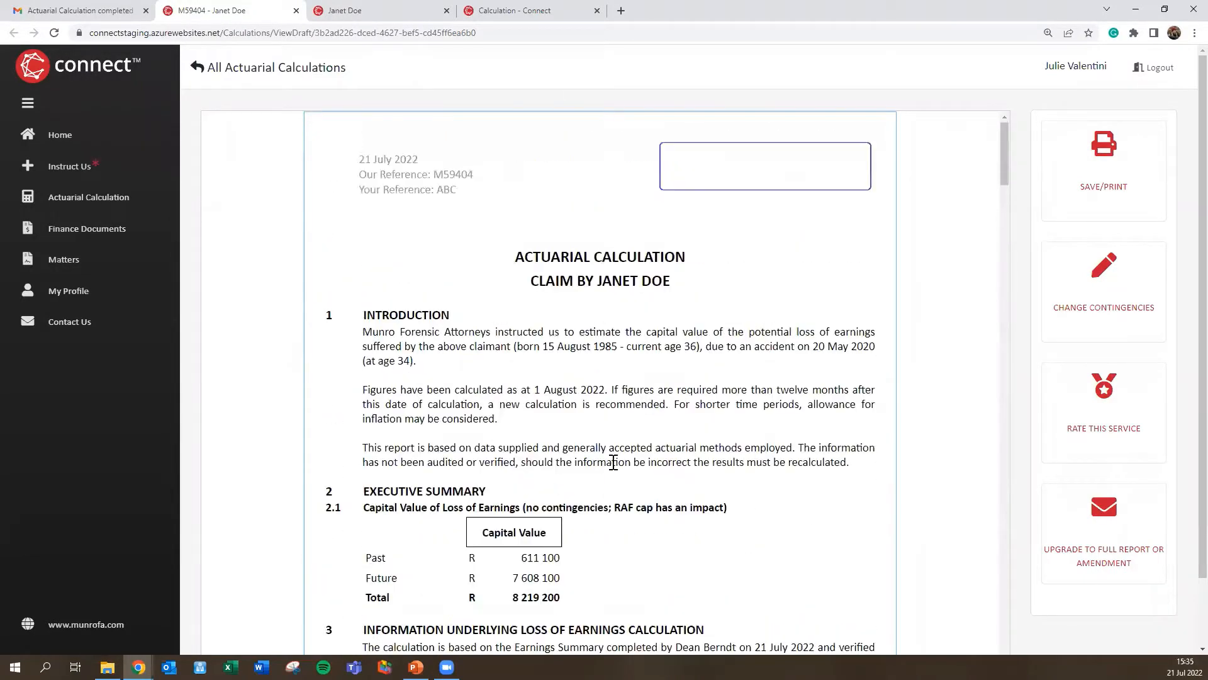
pyautogui.click(1105, 197)
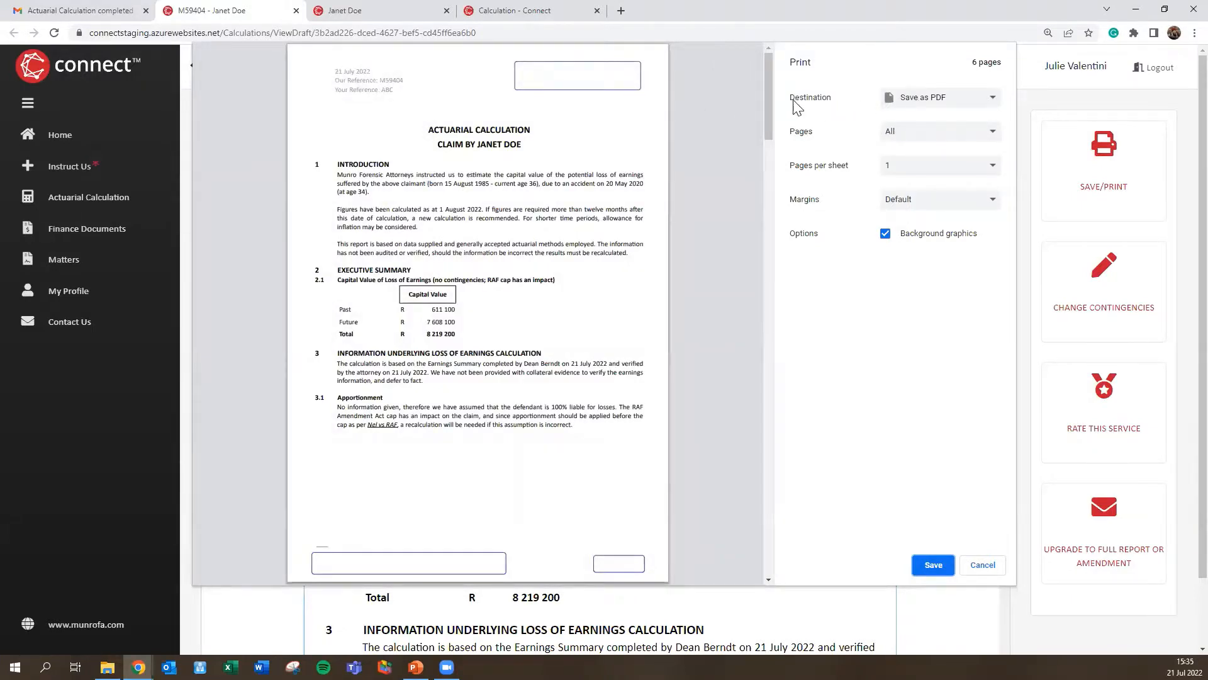
pyautogui.click(925, 100)
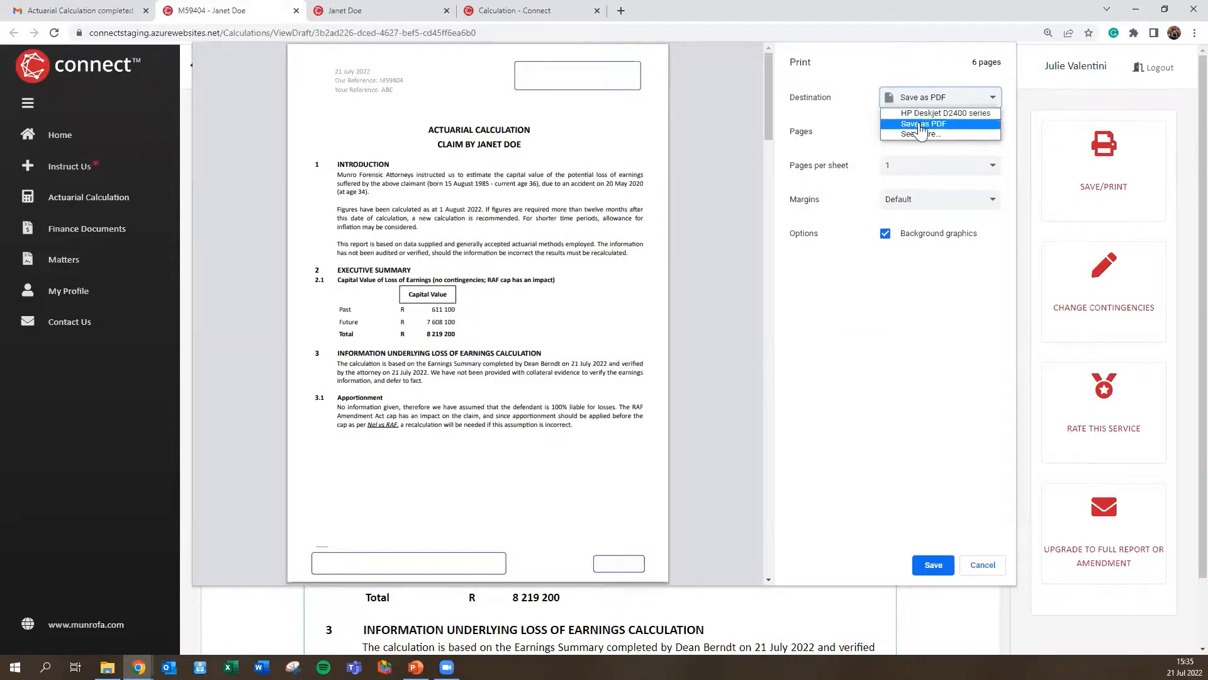
pyautogui.click(920, 126)
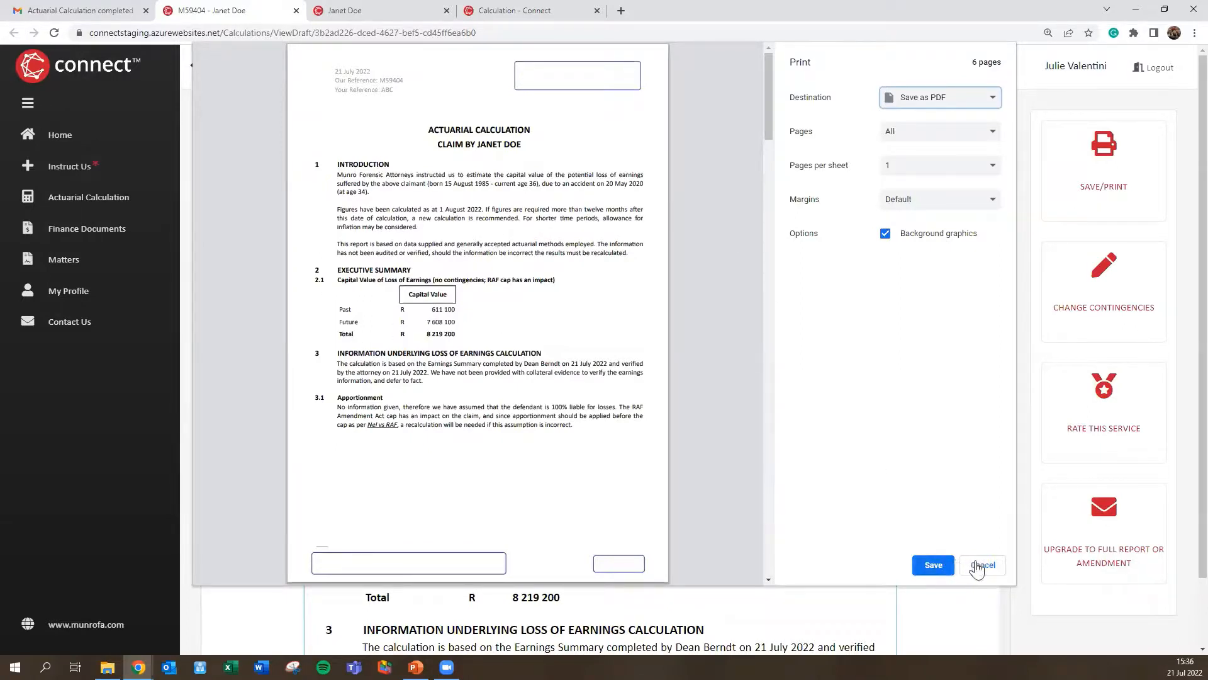
pyautogui.click(982, 566)
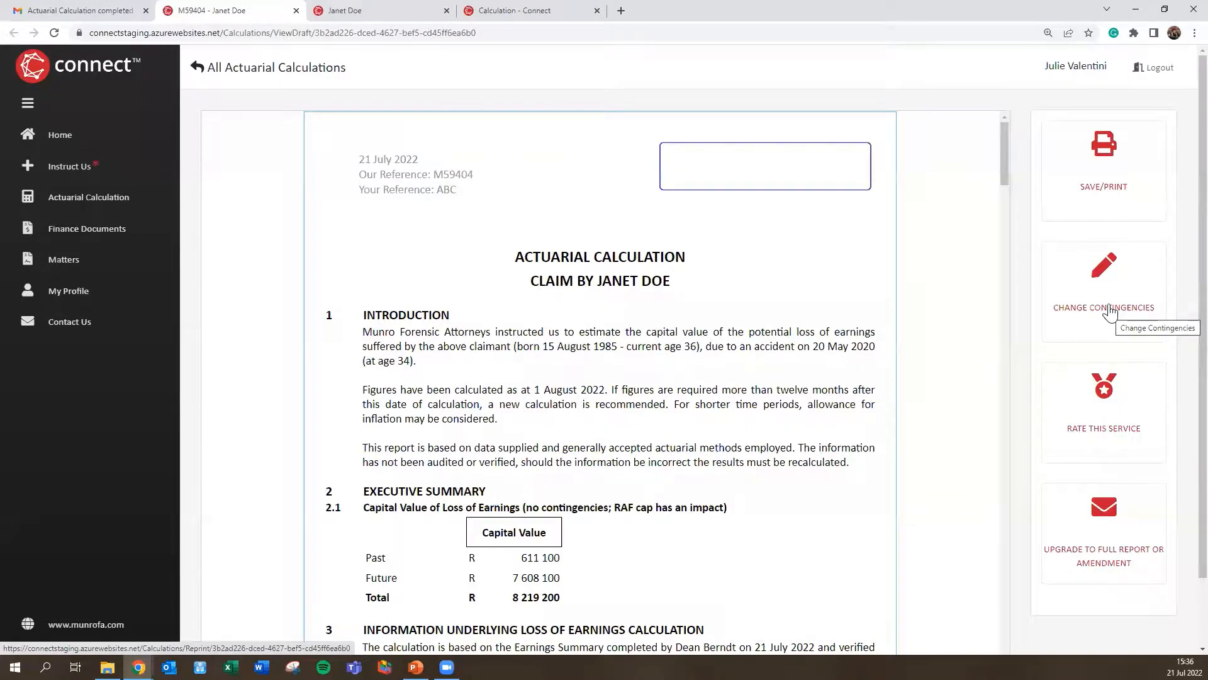
# Step: Recalculate at 80% apportionment with 5% past and 15% future contingencies, replacing the current version
pyautogui.click(1109, 310)
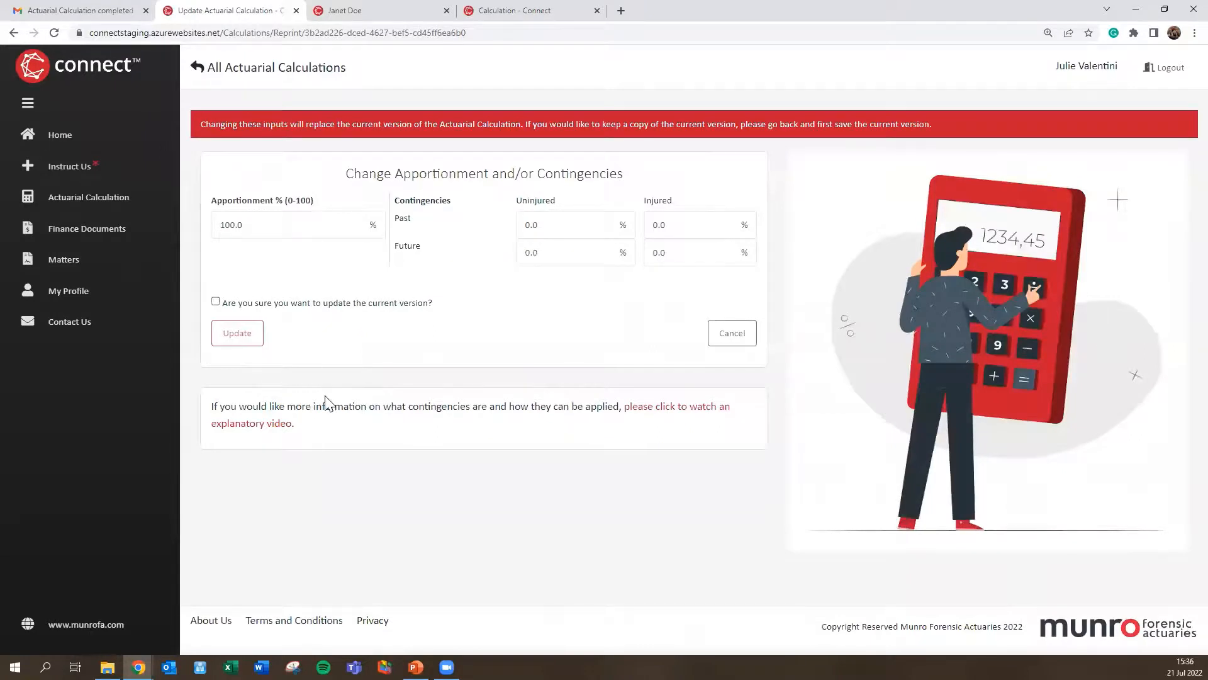
pyautogui.click(265, 228)
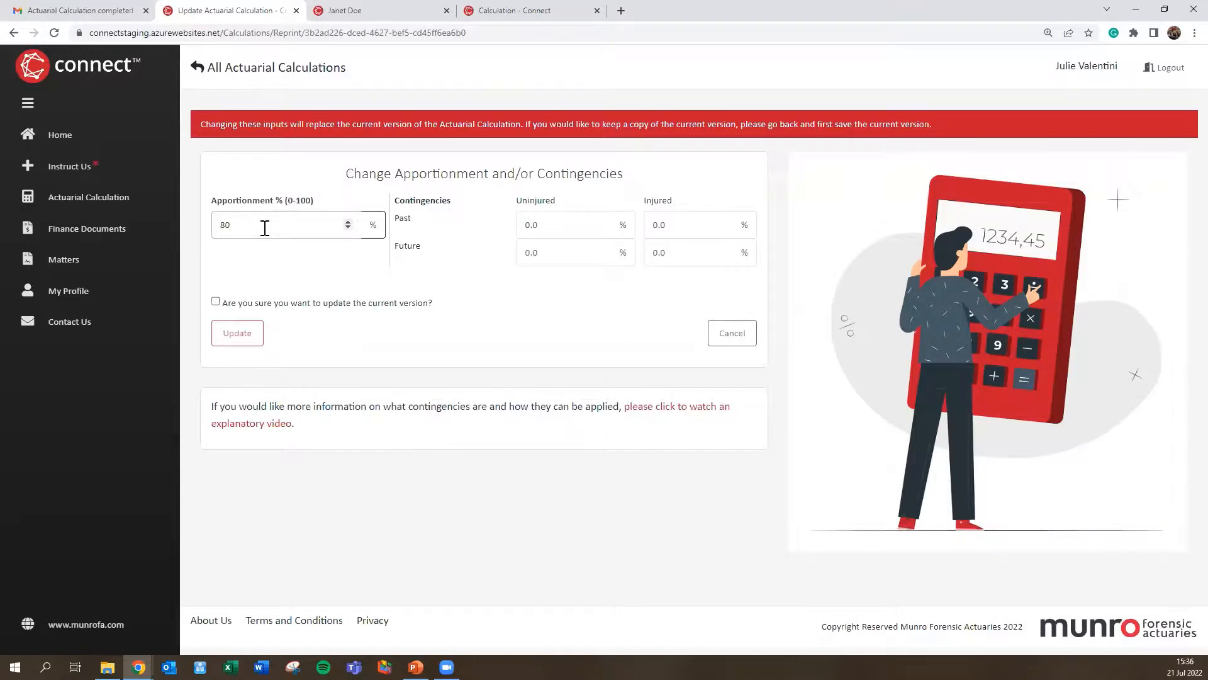
pyautogui.press('Tab')
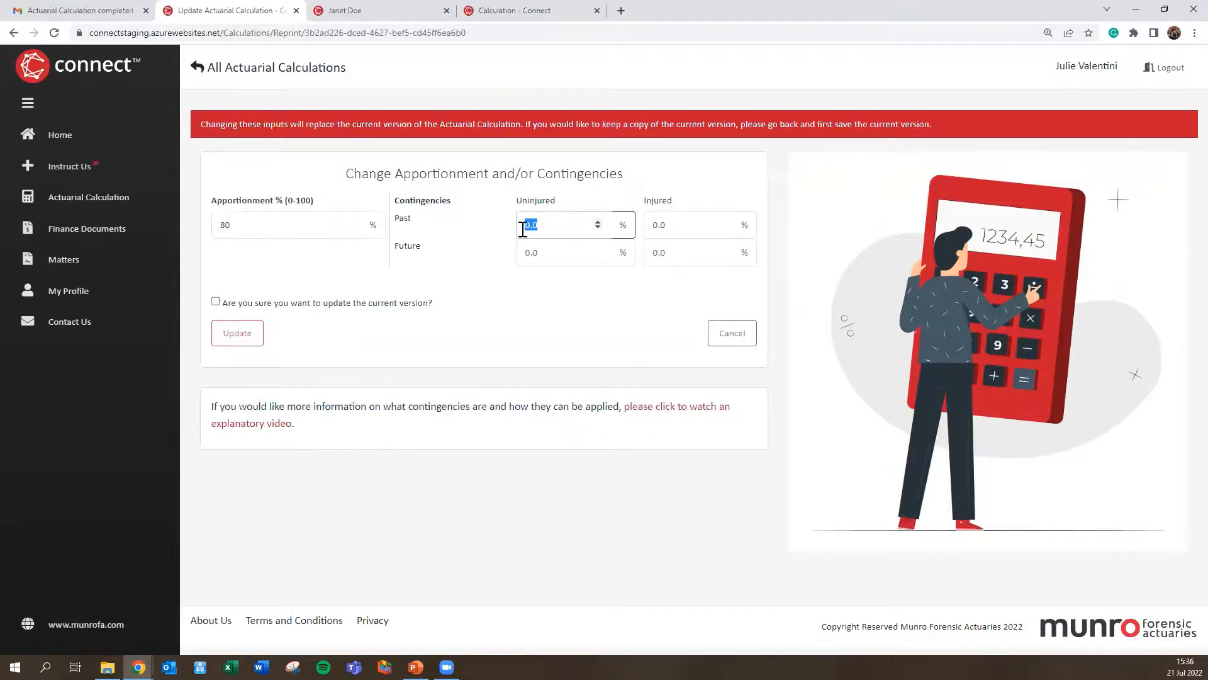
pyautogui.write('5')
pyautogui.press('Tab')
pyautogui.press('Tab')
pyautogui.write('15')
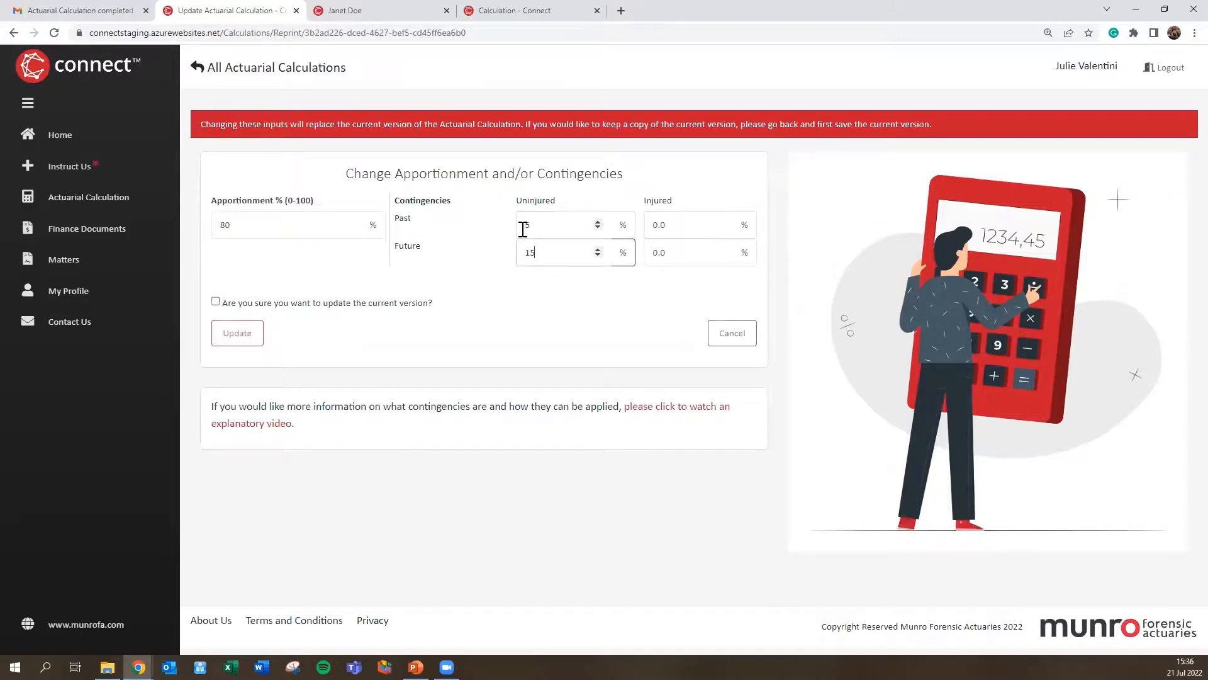
pyautogui.press('Tab')
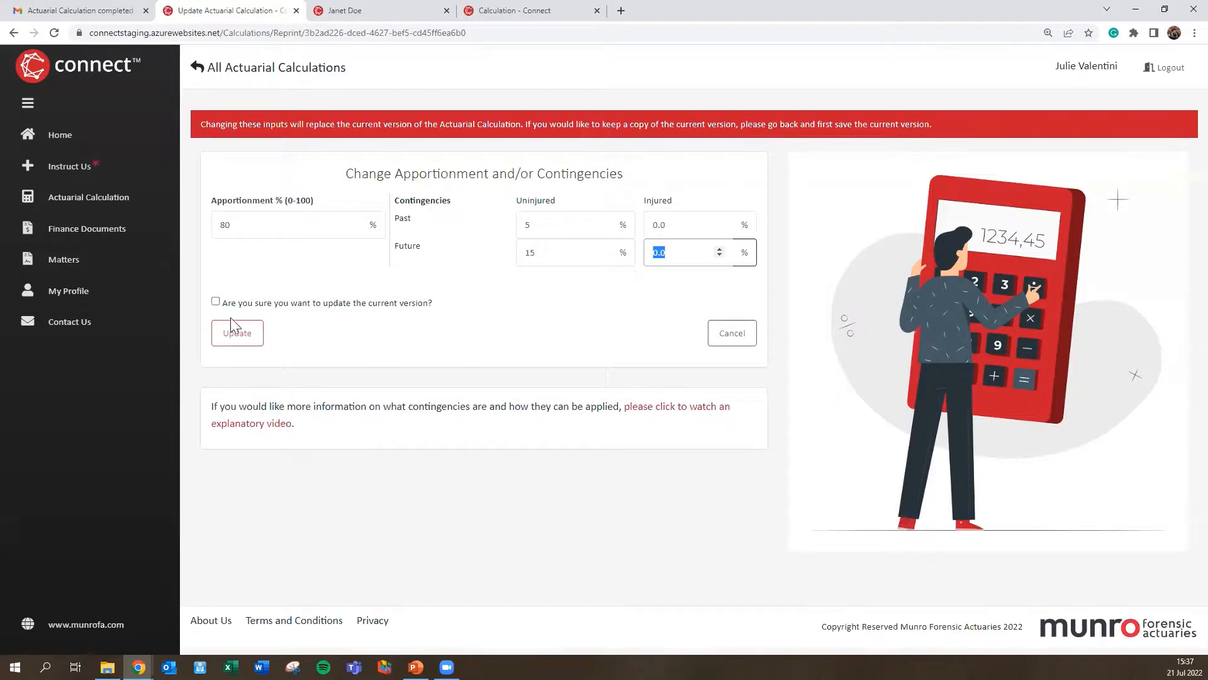
pyautogui.click(216, 302)
pyautogui.click(237, 336)
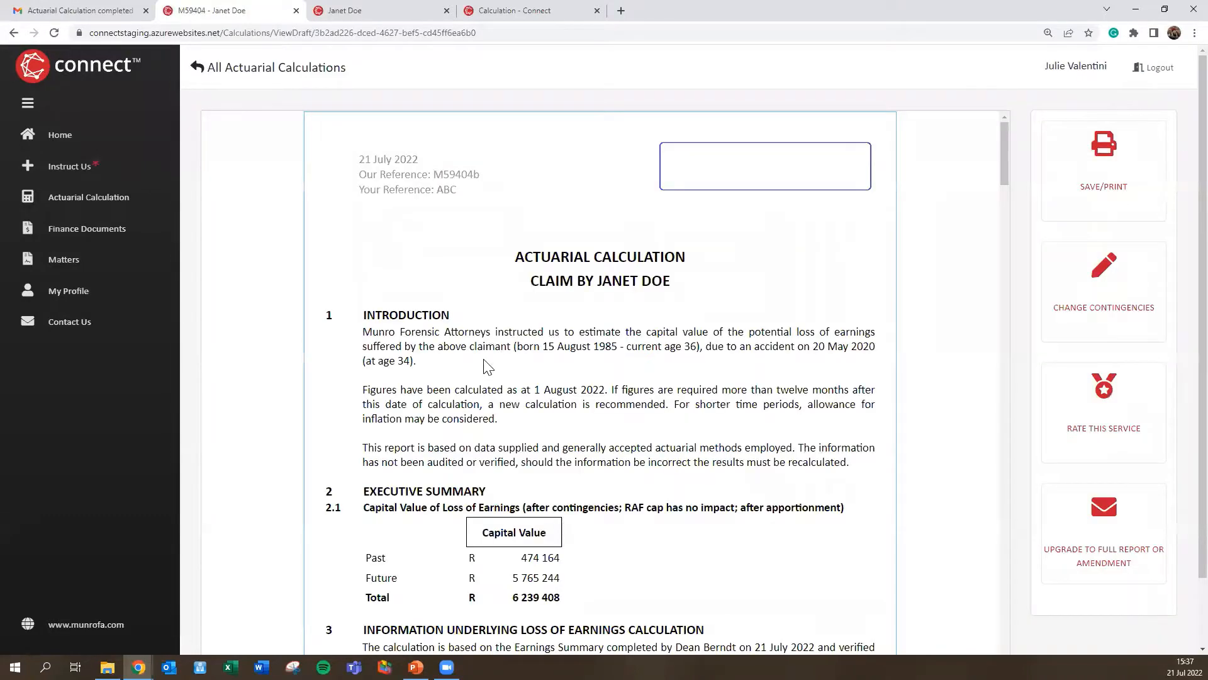
pyautogui.scroll(-2, 944, 357)
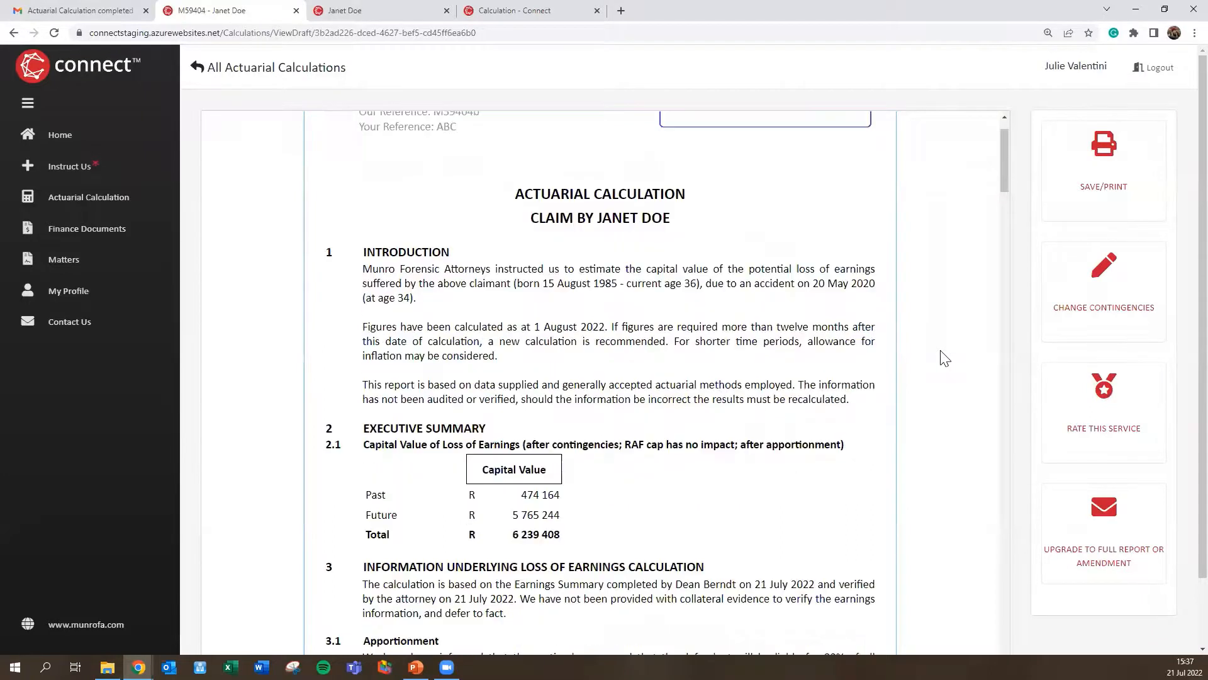
pyautogui.doubleClick(538, 381)
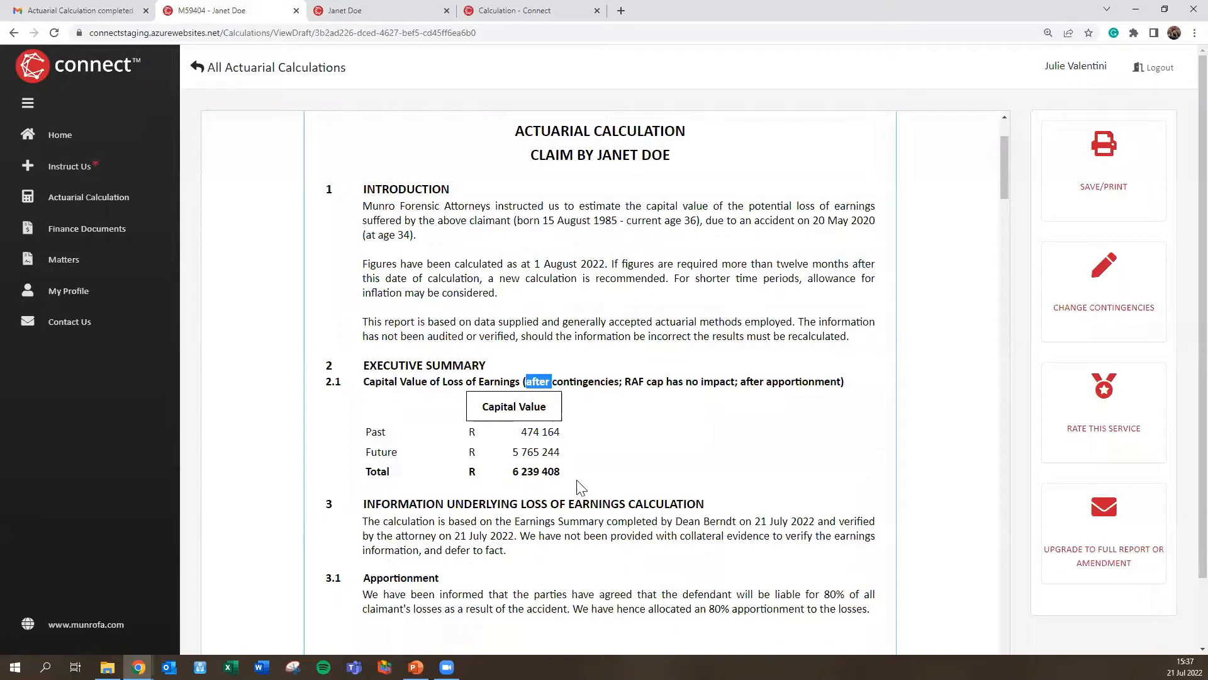
pyautogui.scroll(-6, 939, 445)
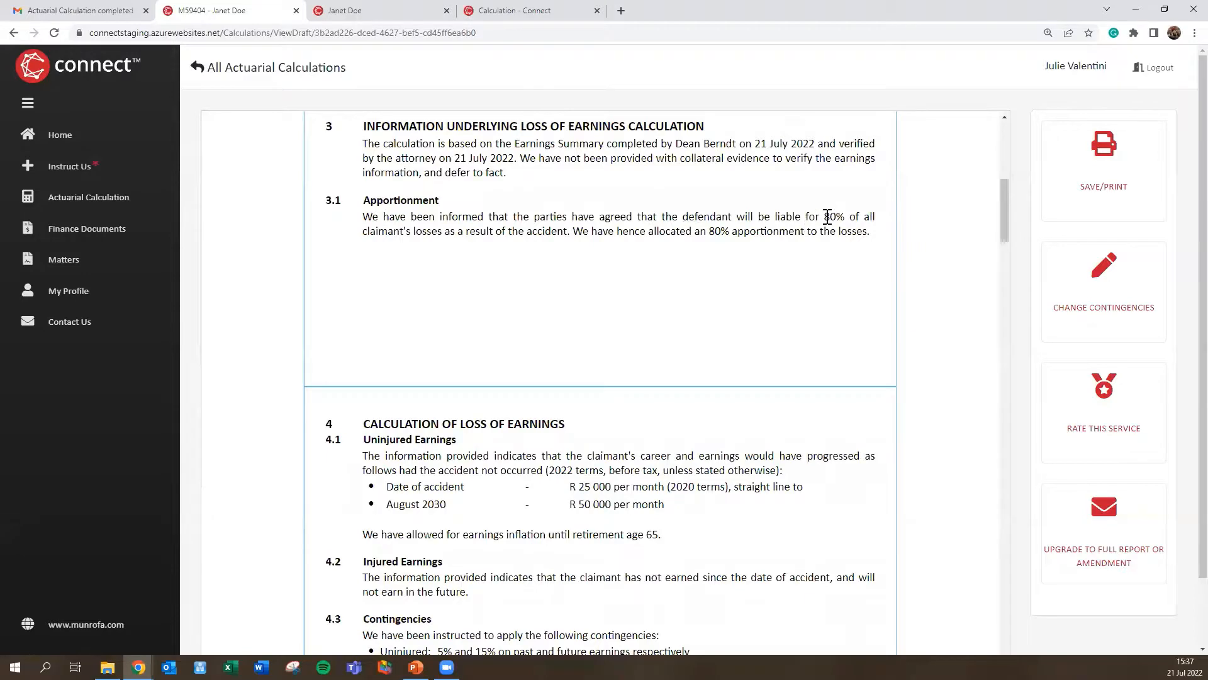
pyautogui.doubleClick(829, 217)
pyautogui.scroll(-6, 661, 406)
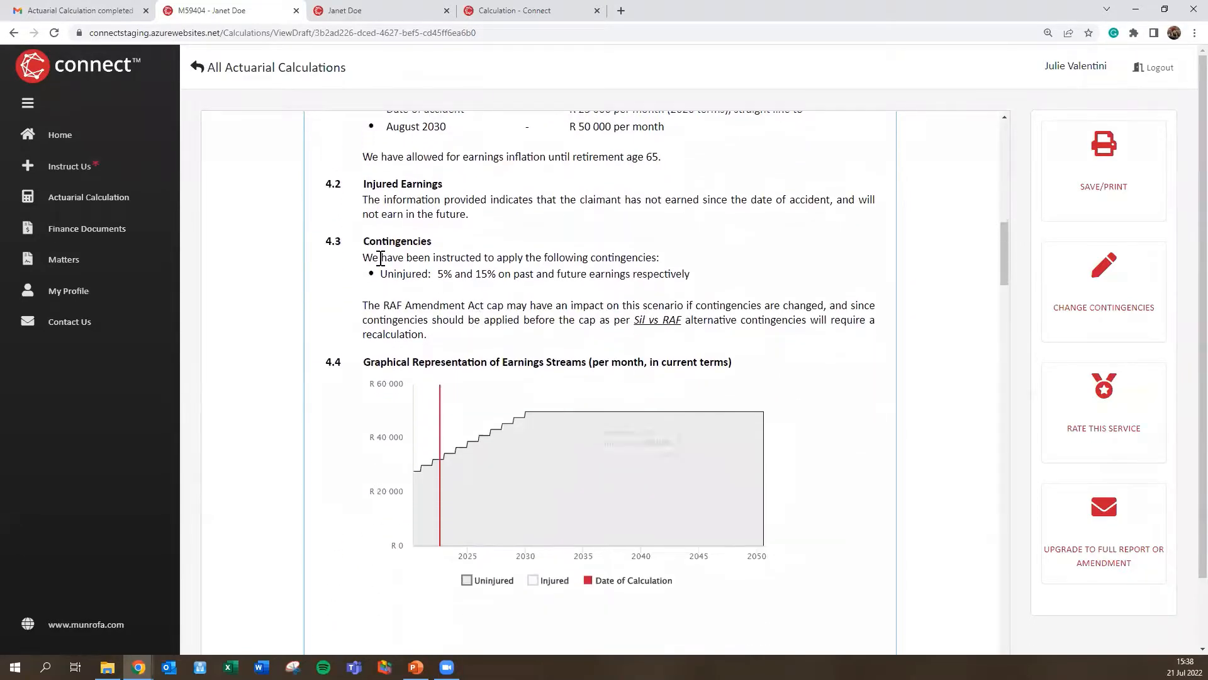
pyautogui.moveTo(381, 258); pyautogui.dragTo(543, 280)
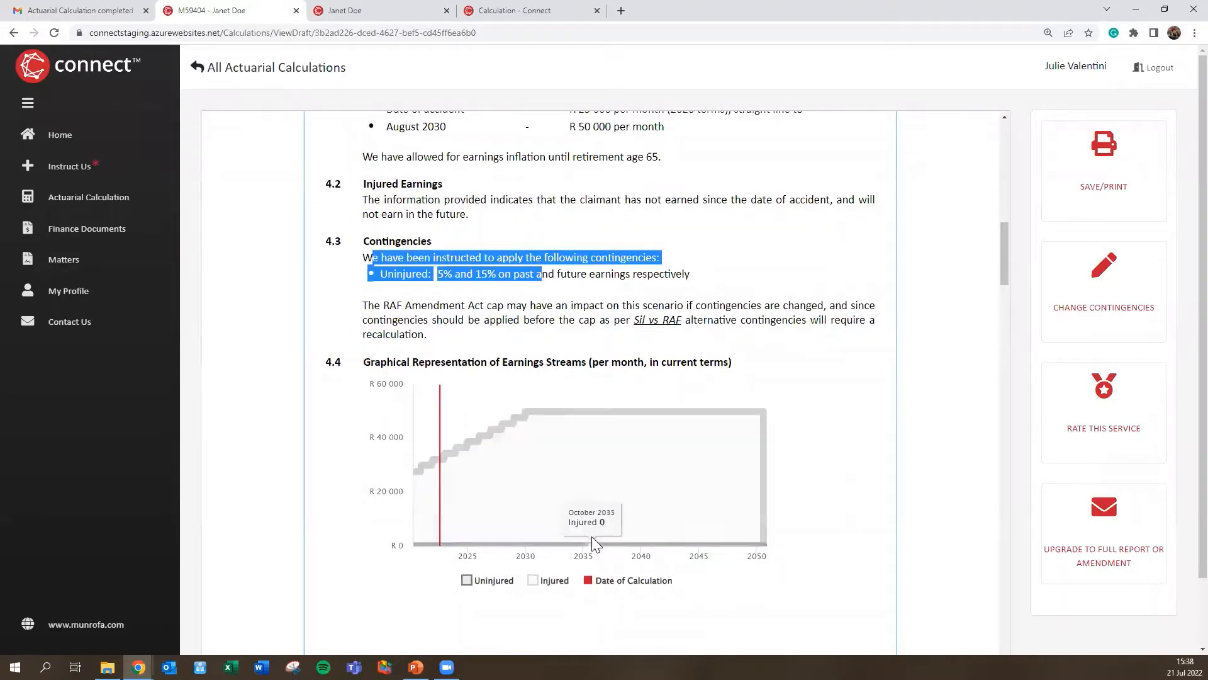
pyautogui.scroll(-3, 739, 385)
pyautogui.scroll(-9, 740, 385)
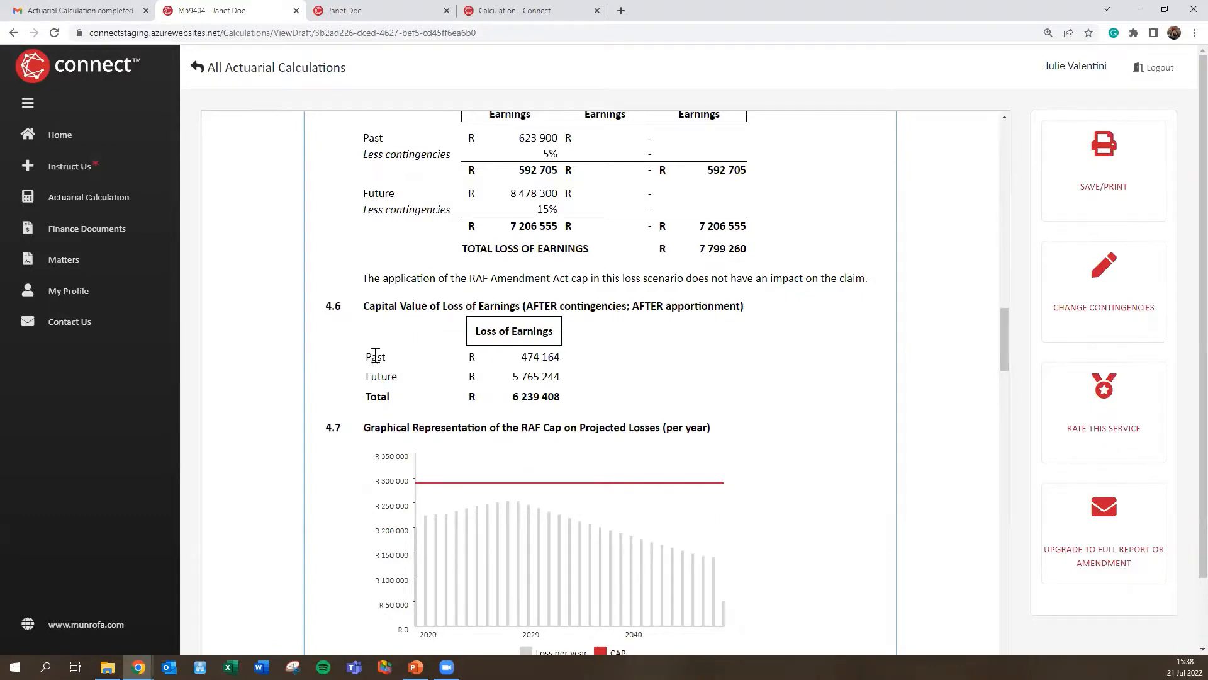
pyautogui.scroll(-15, 596, 342)
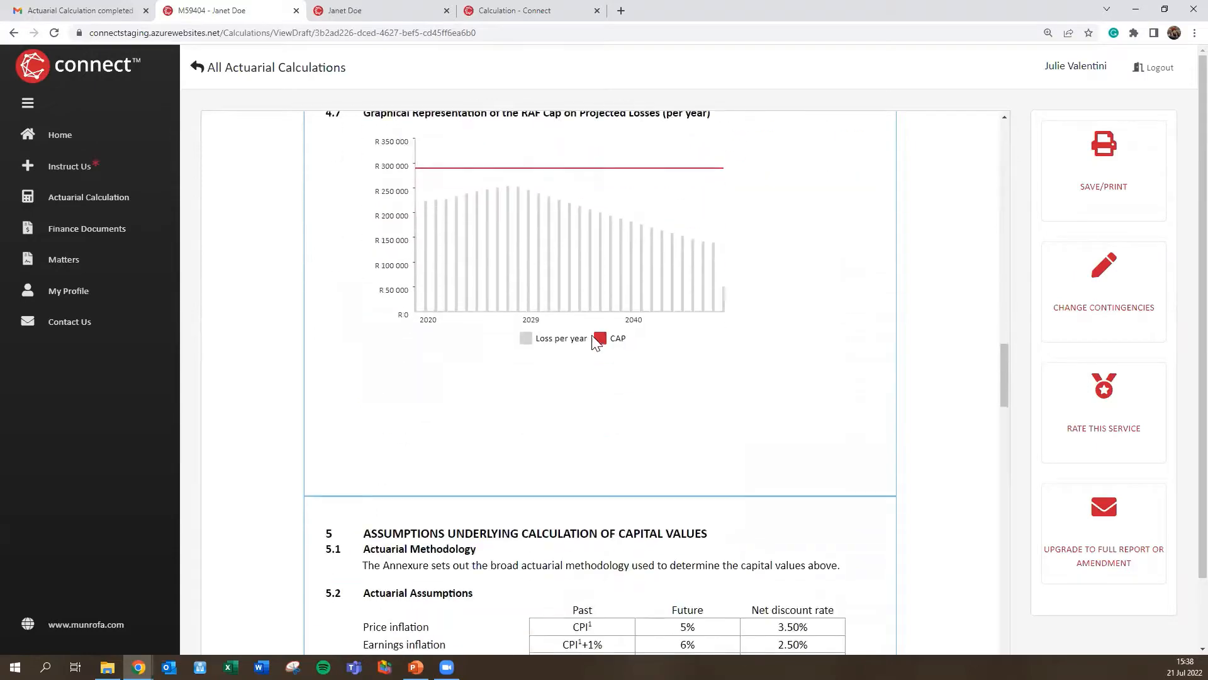
pyautogui.scroll(-8, 596, 342)
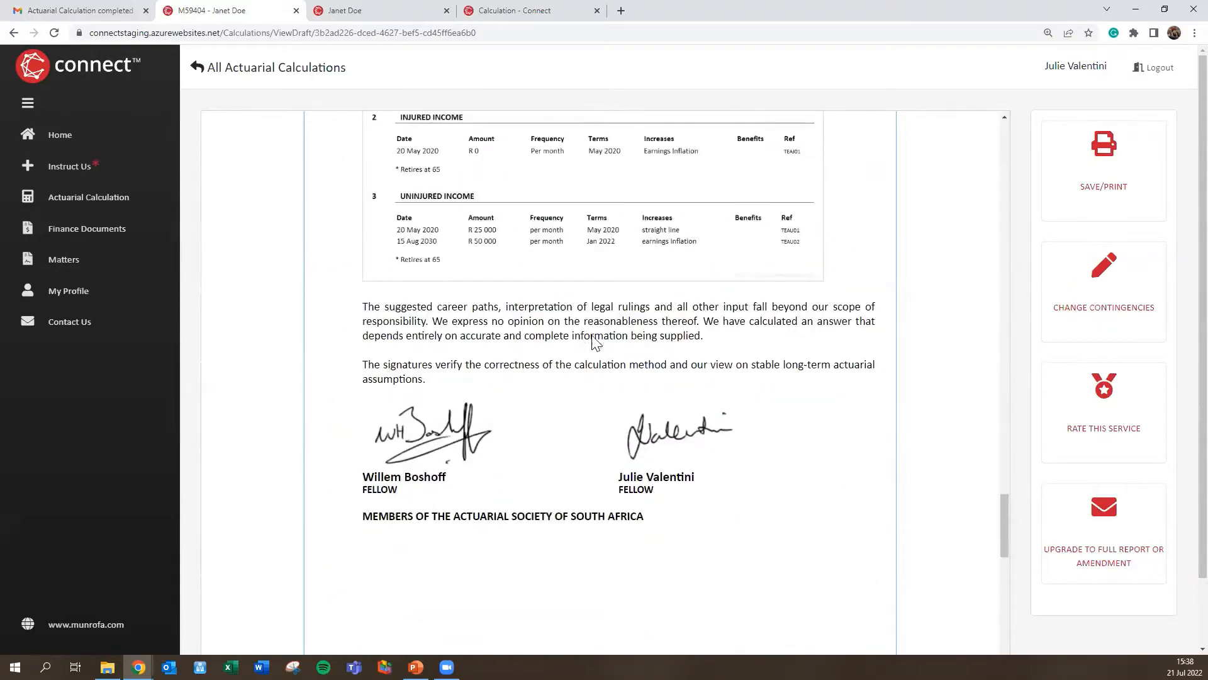
pyautogui.scroll(11, 594, 345)
pyautogui.scroll(20, 595, 348)
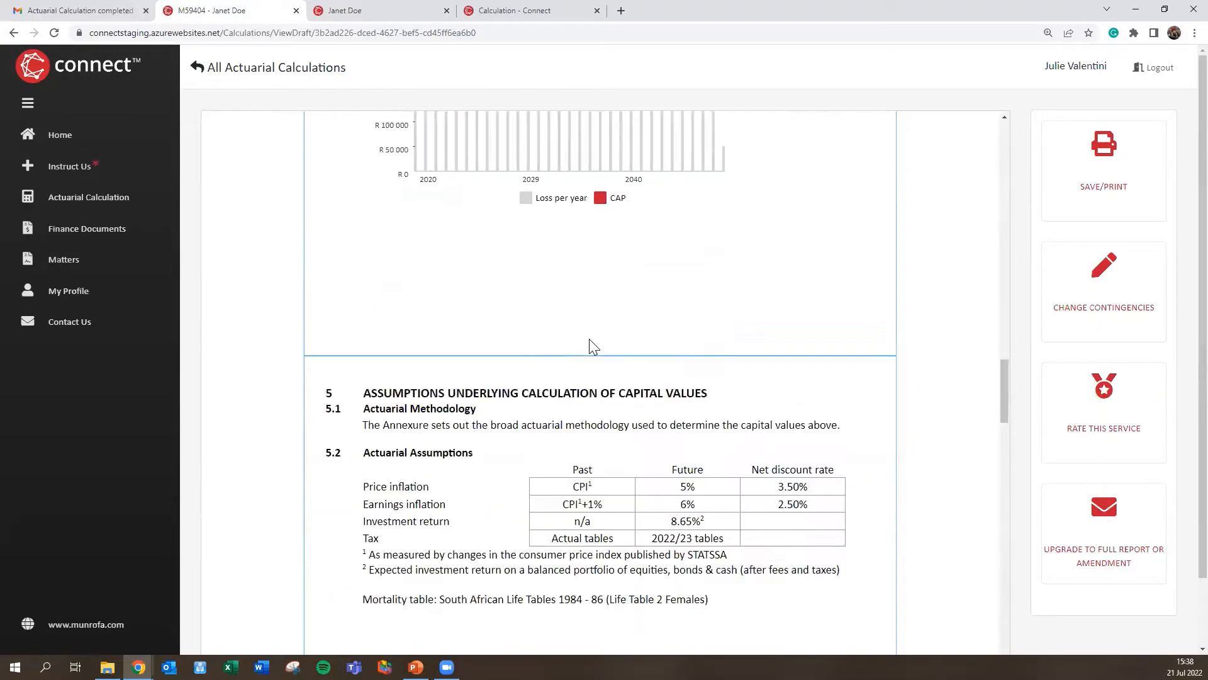
pyautogui.scroll(5, 584, 345)
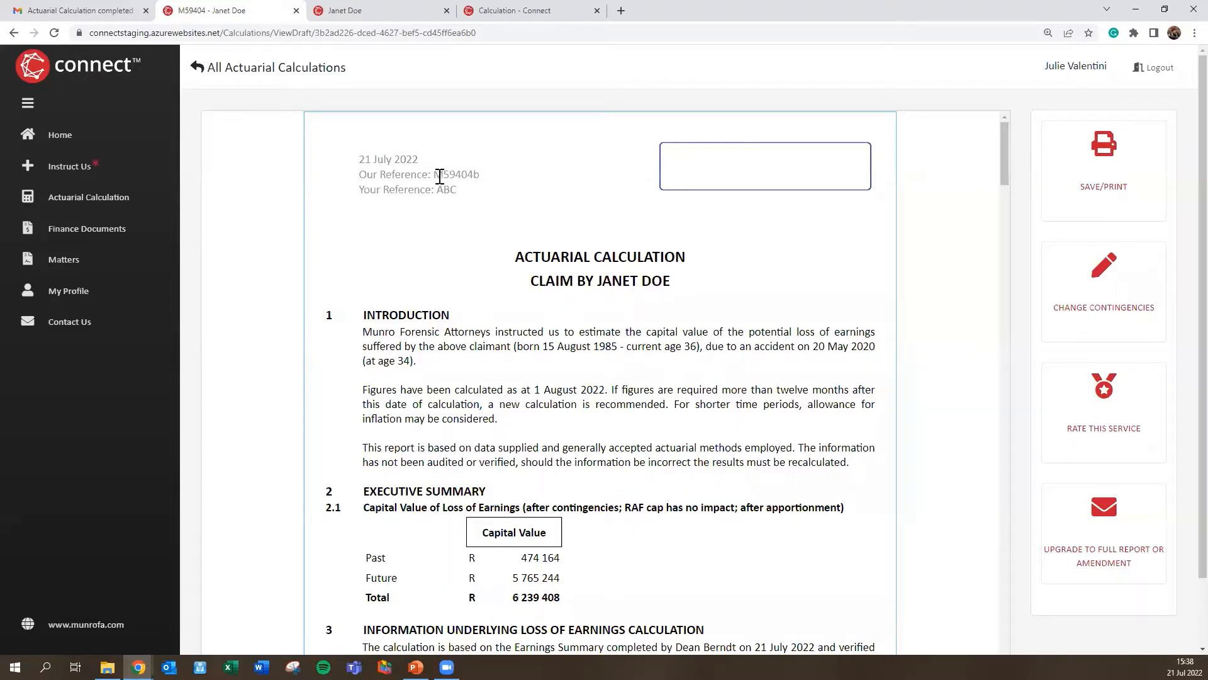
pyautogui.moveTo(440, 176); pyautogui.dragTo(481, 179)
pyautogui.click(491, 183)
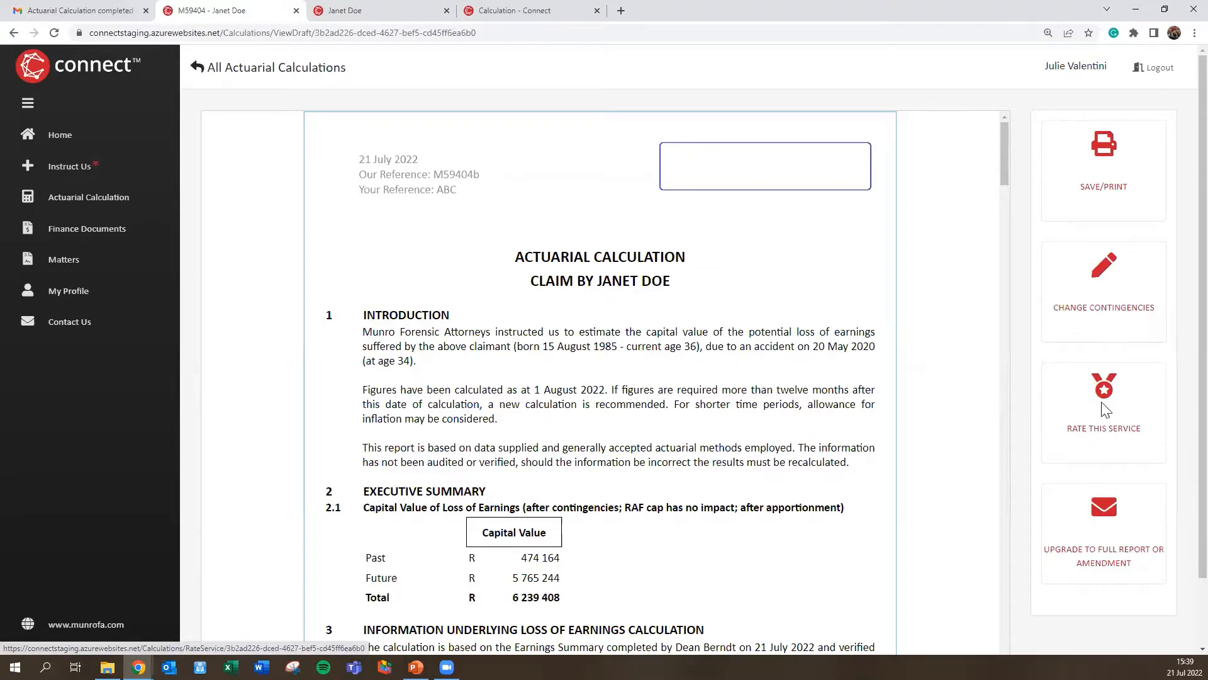
pyautogui.scroll(-2, 1106, 410)
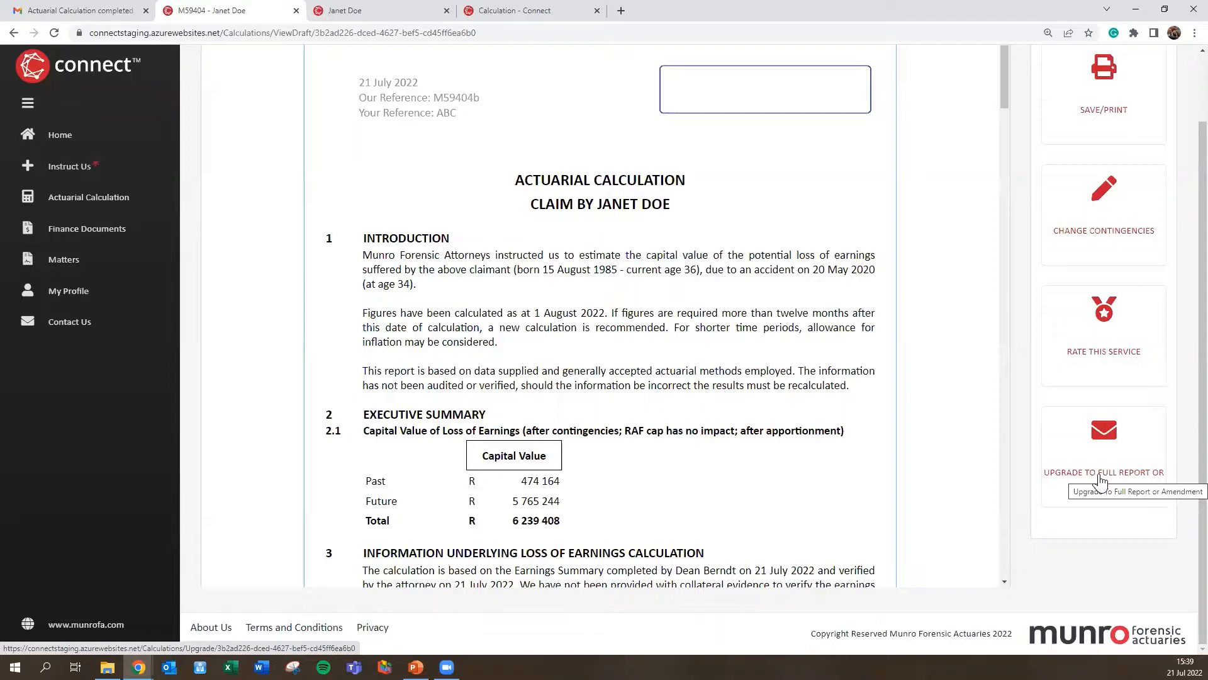
pyautogui.click(1100, 481)
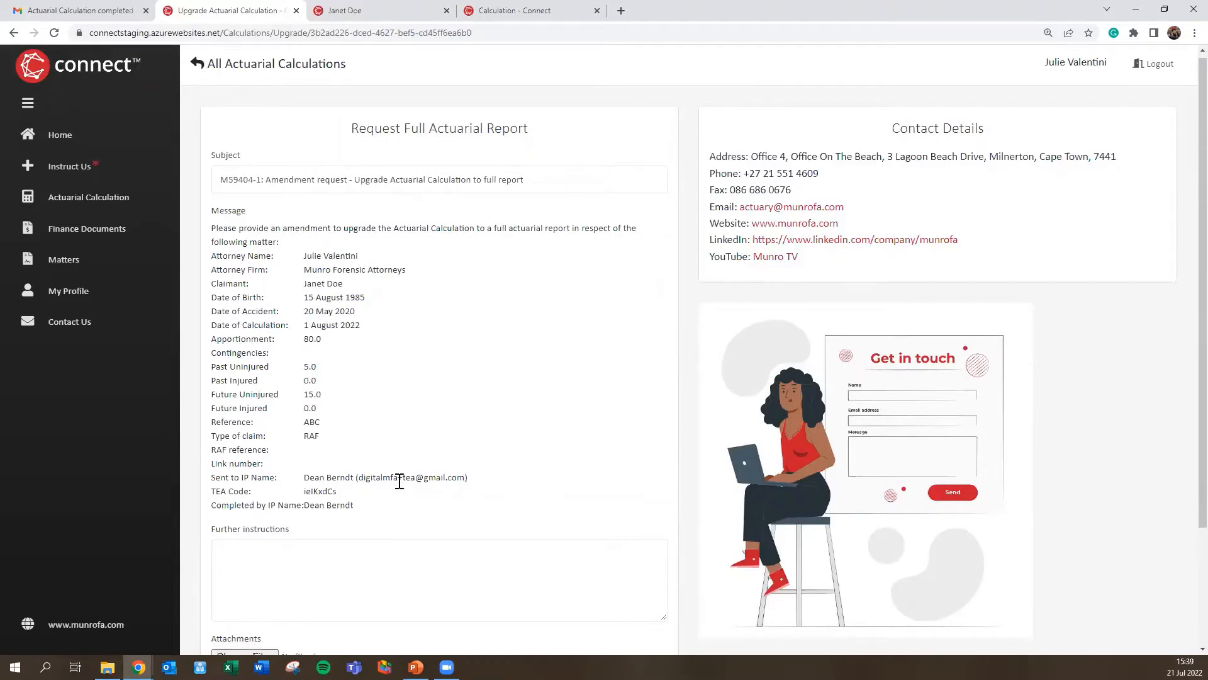
pyautogui.scroll(-2, 399, 480)
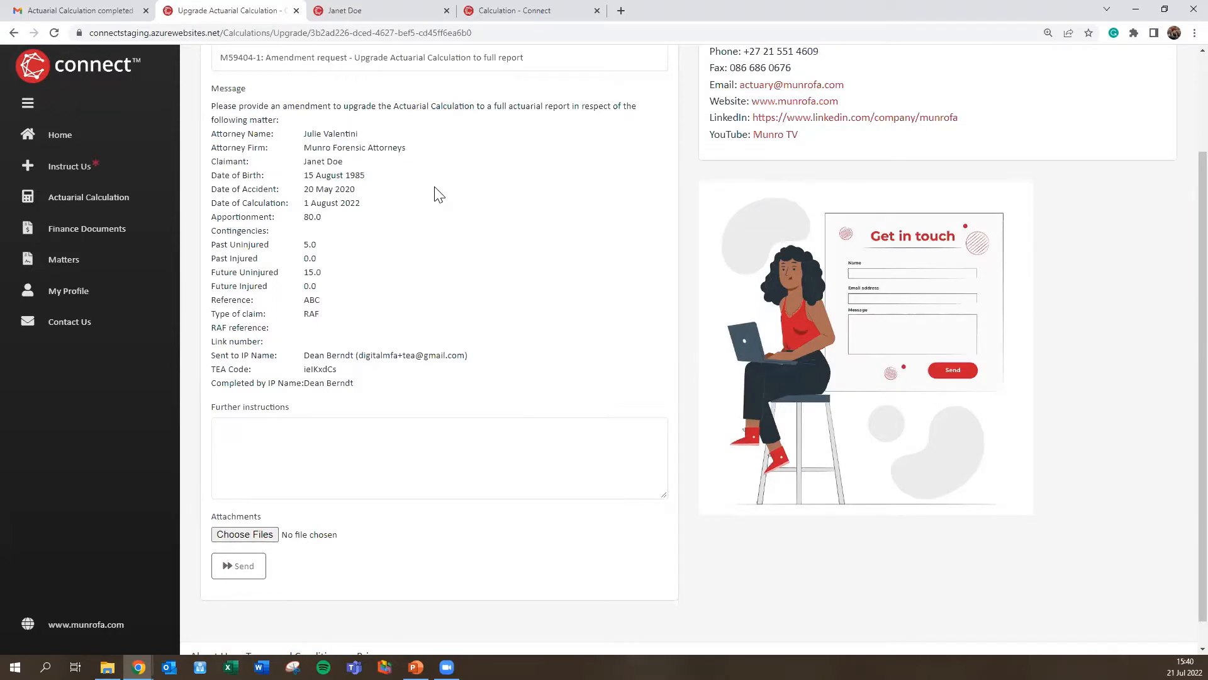
pyautogui.scroll(2, 439, 195)
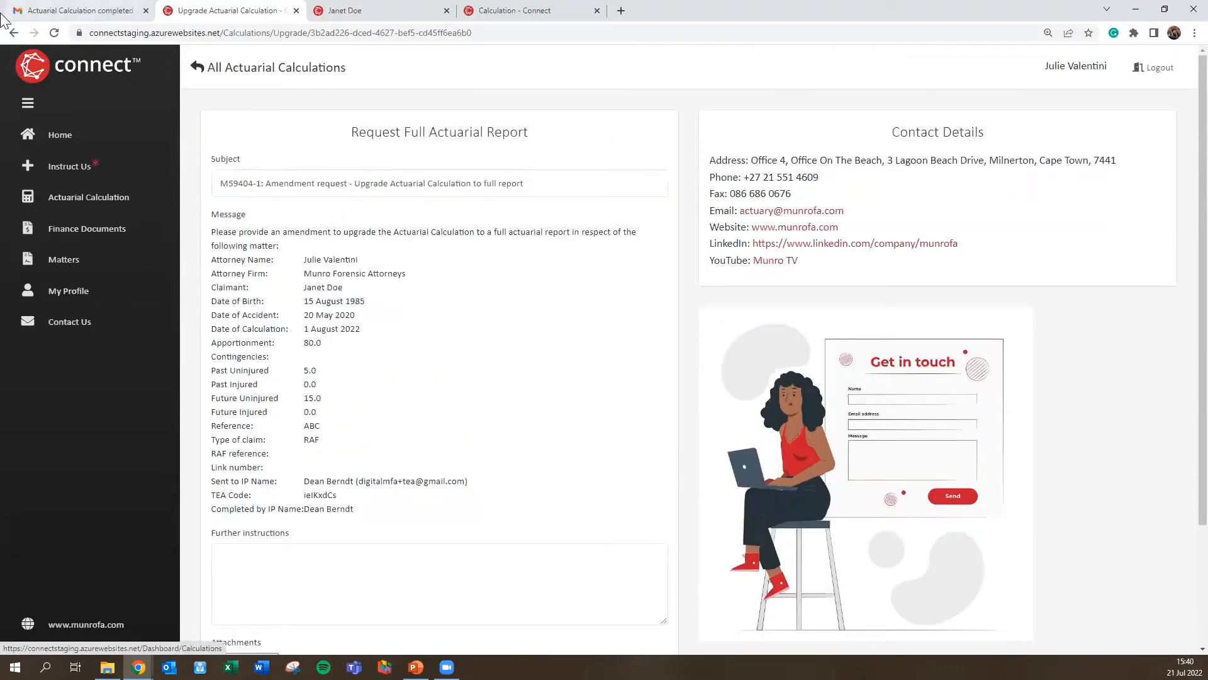
pyautogui.click(13, 33)
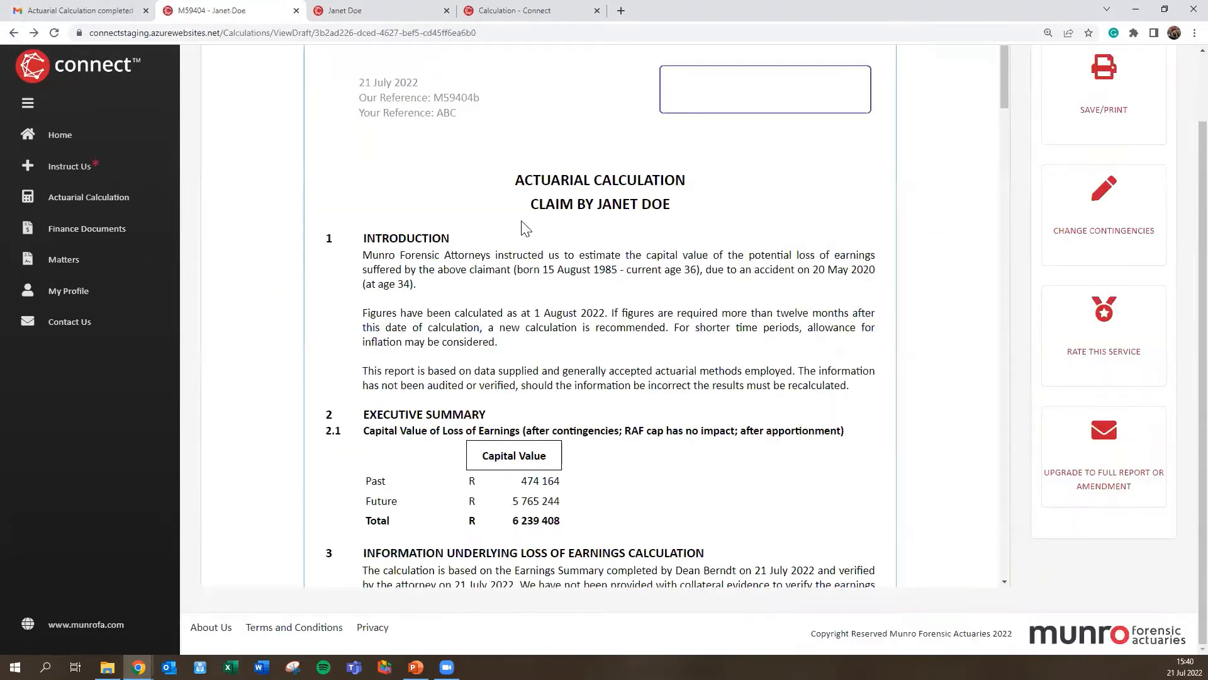
pyautogui.scroll(1, 524, 227)
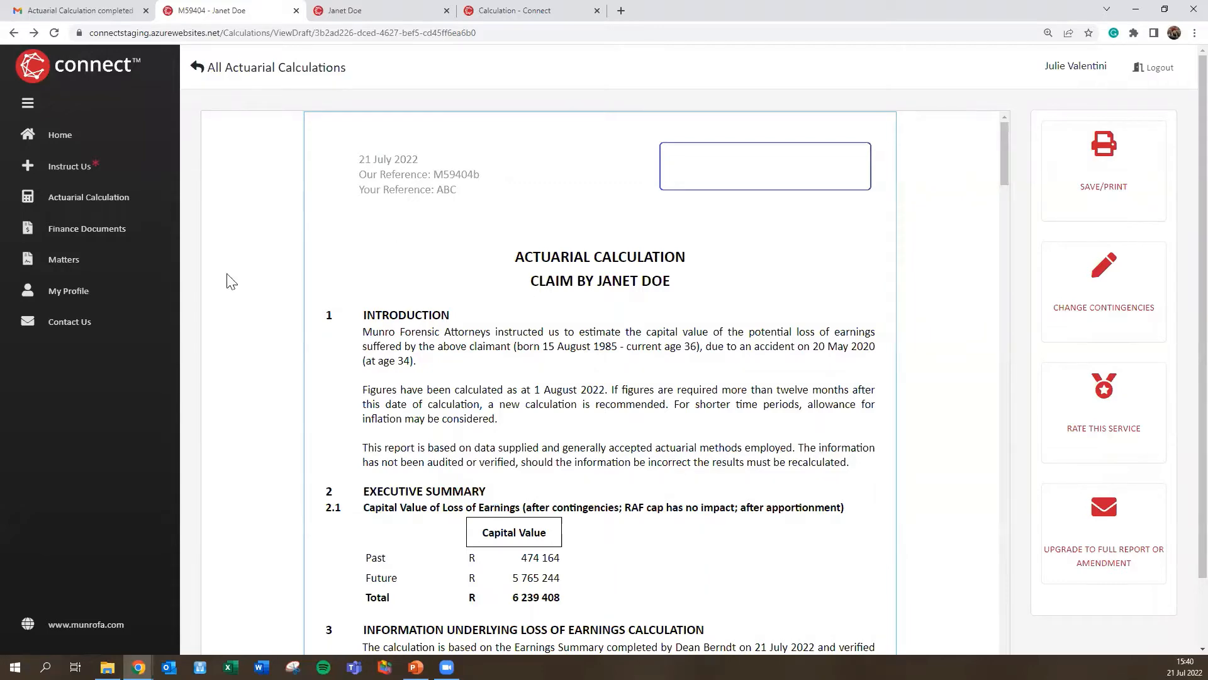
# Step: Go to Actuarial Calculation in the sidebar and scroll to the Your Actuarial Calculations table
pyautogui.click(66, 200)
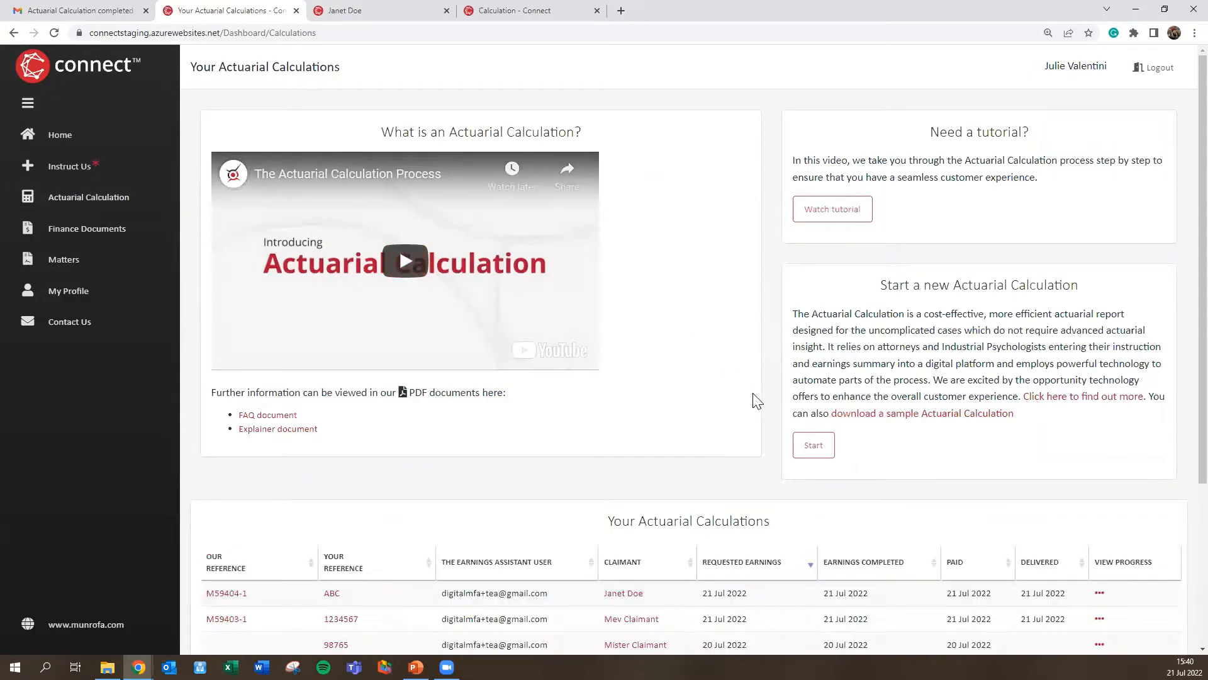
pyautogui.scroll(-4, 755, 378)
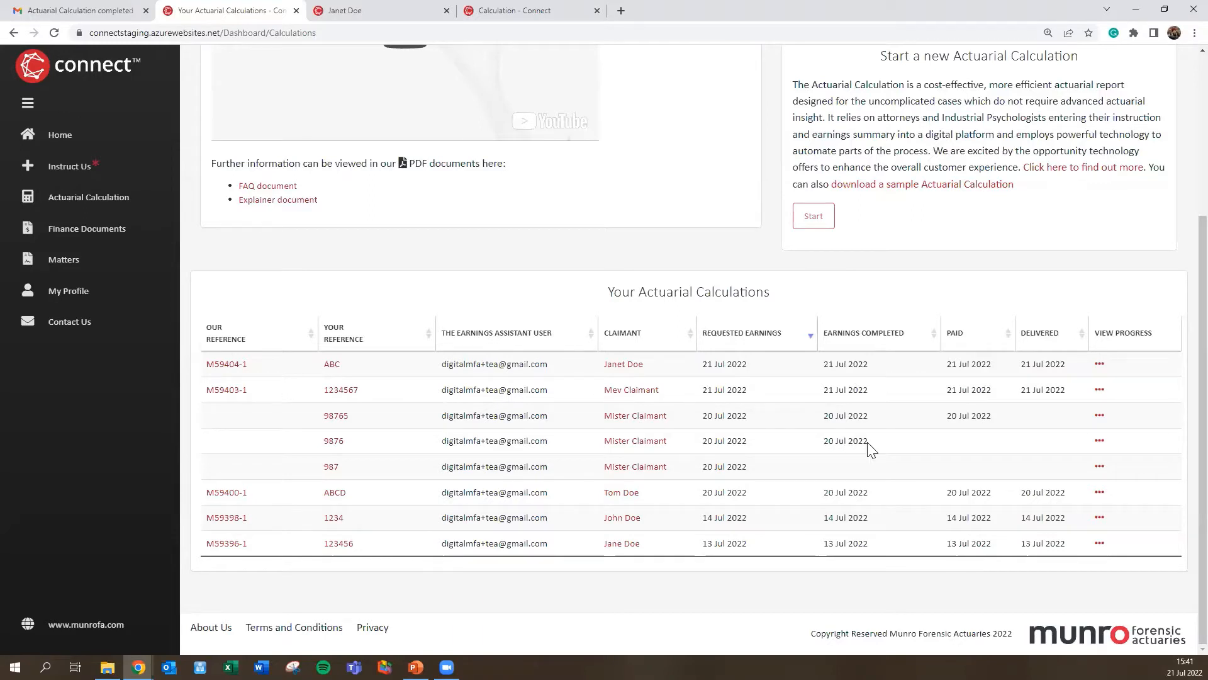
pyautogui.click(1098, 443)
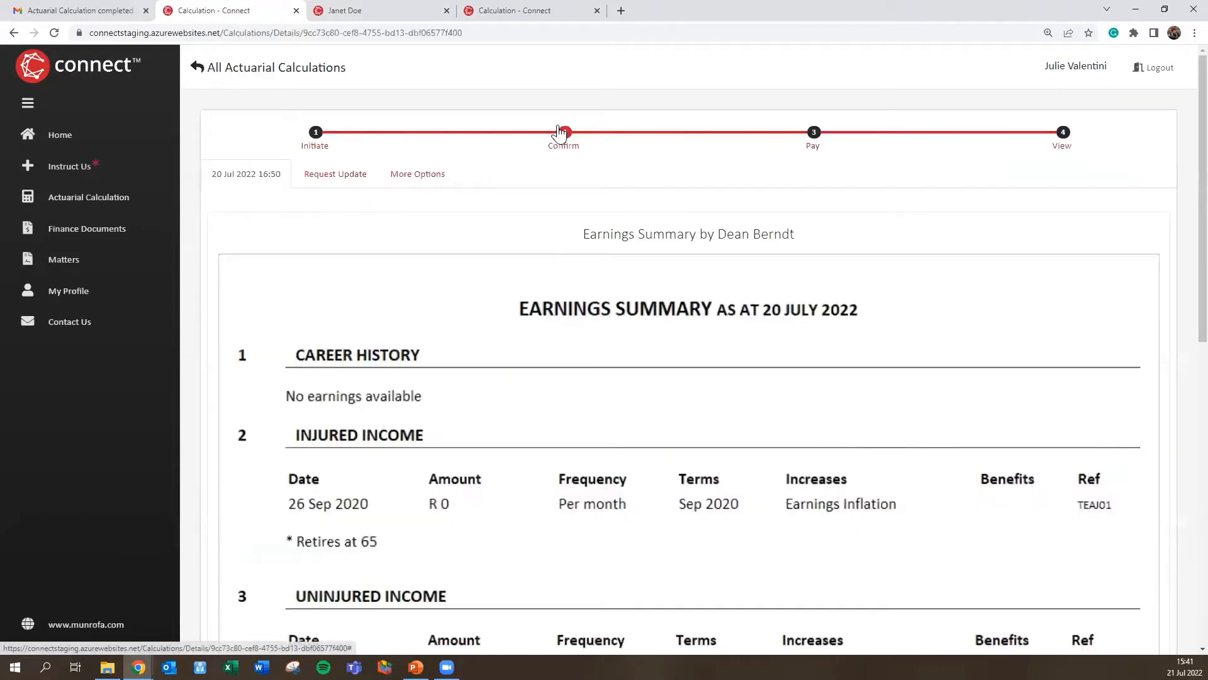
pyautogui.scroll(-10, 750, 329)
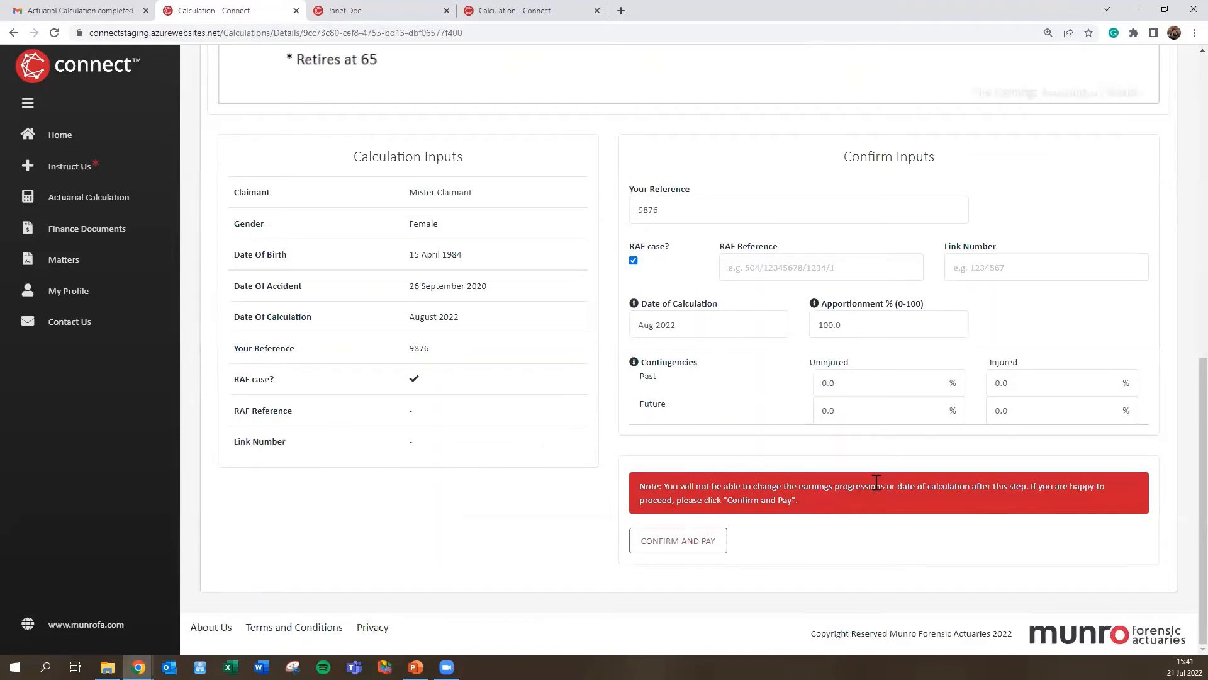
pyautogui.click(88, 196)
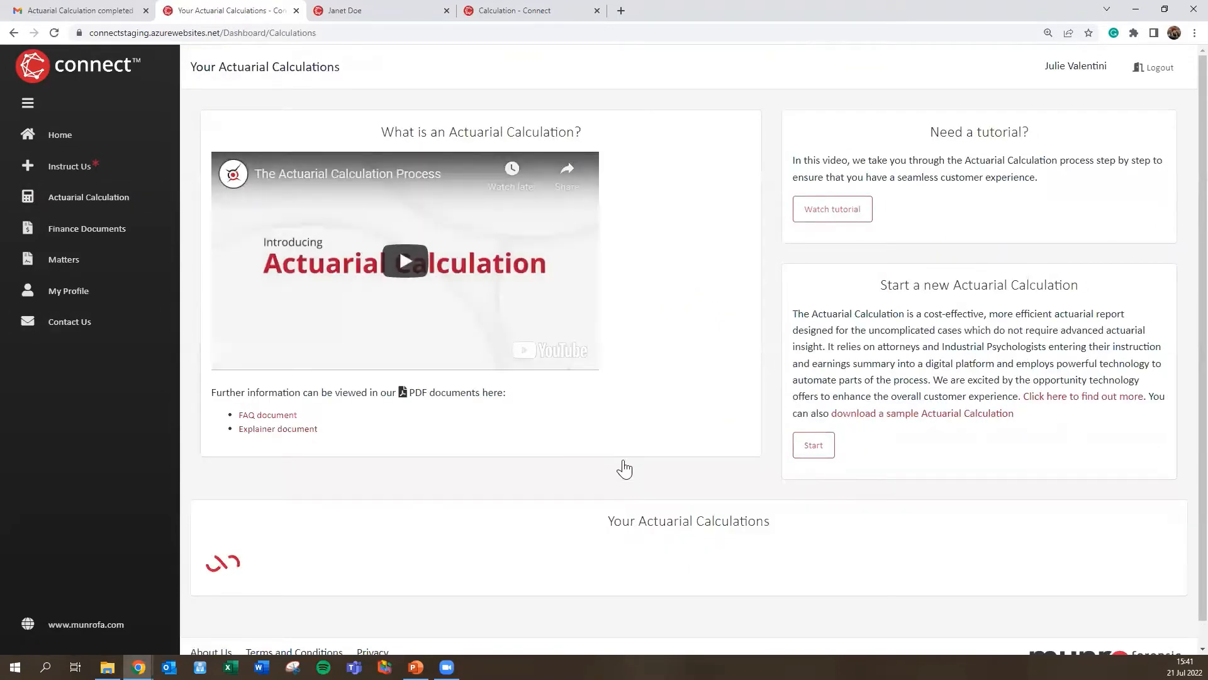
pyautogui.scroll(-2, 624, 469)
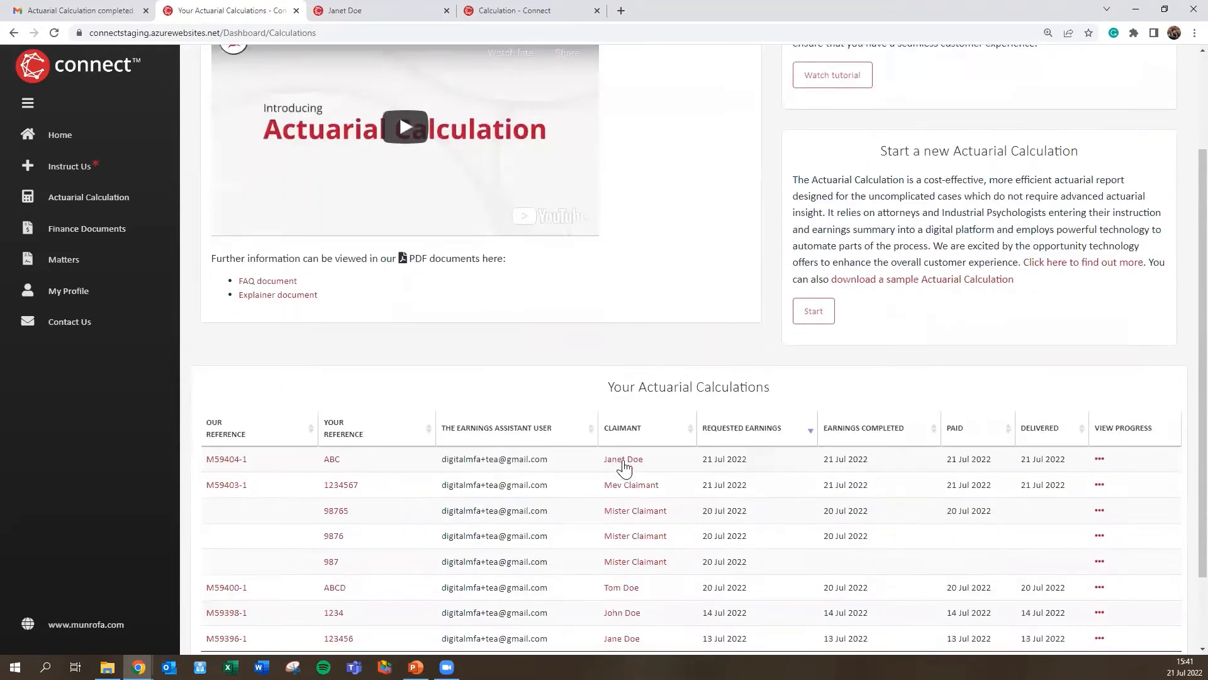
pyautogui.scroll(-2, 624, 469)
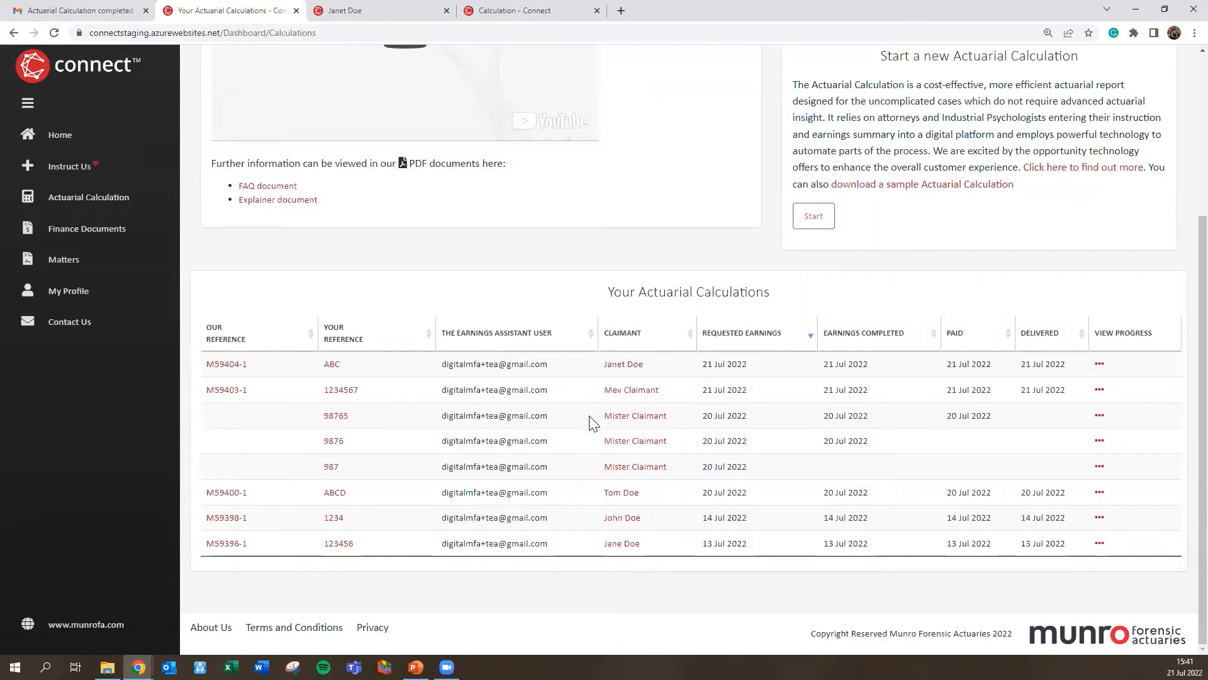
pyautogui.scroll(3, 579, 446)
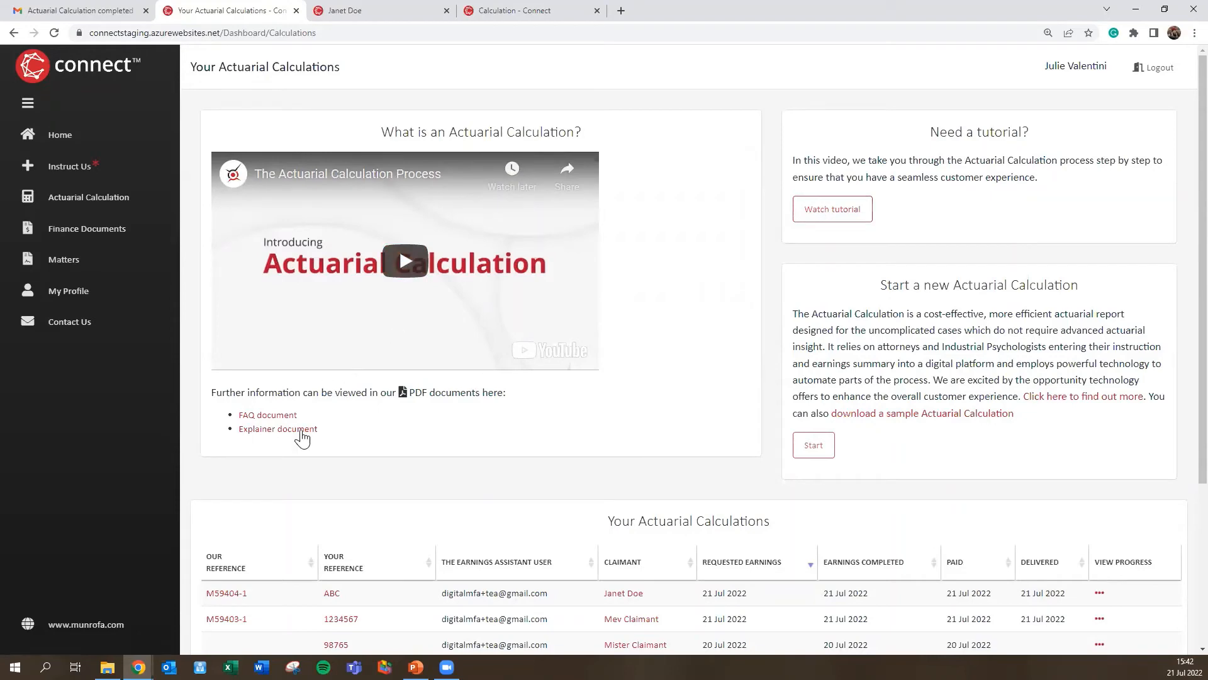
pyautogui.click(277, 430)
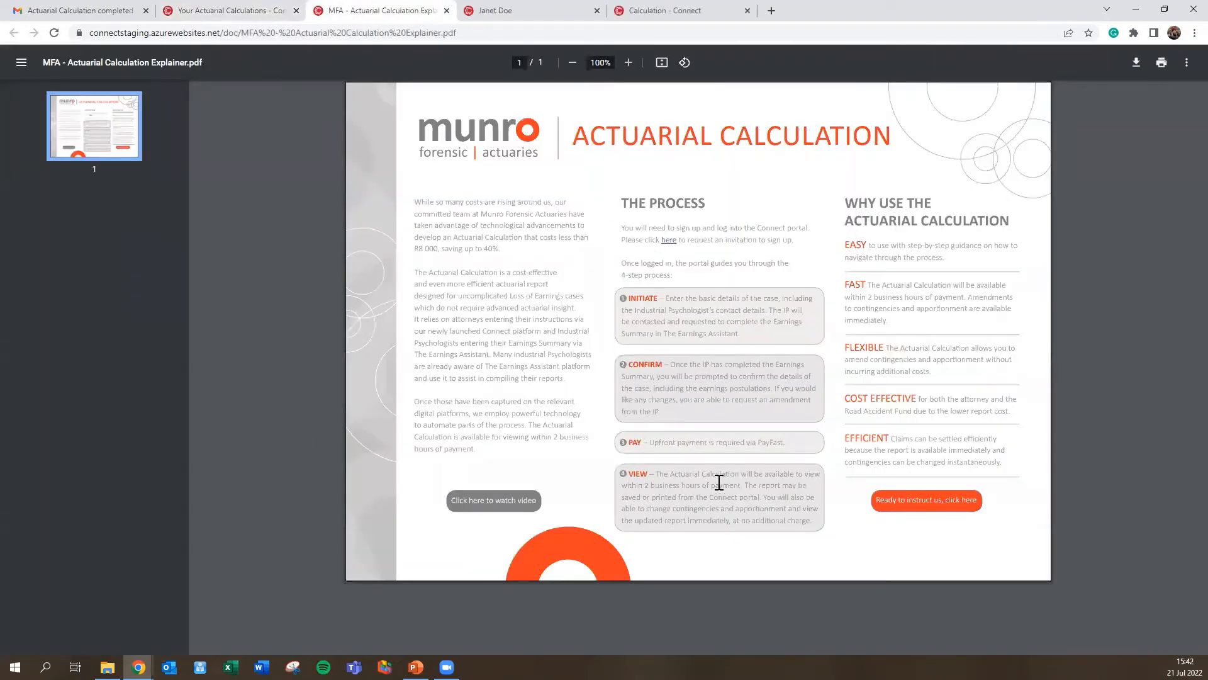
pyautogui.click(446, 11)
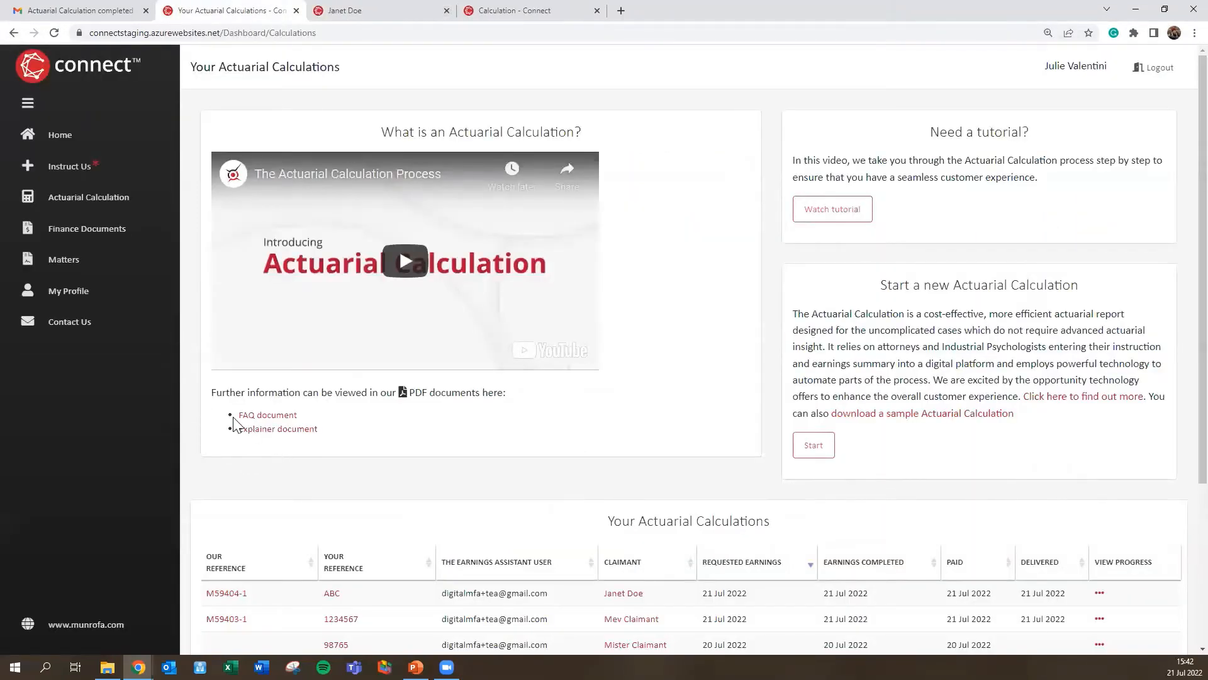